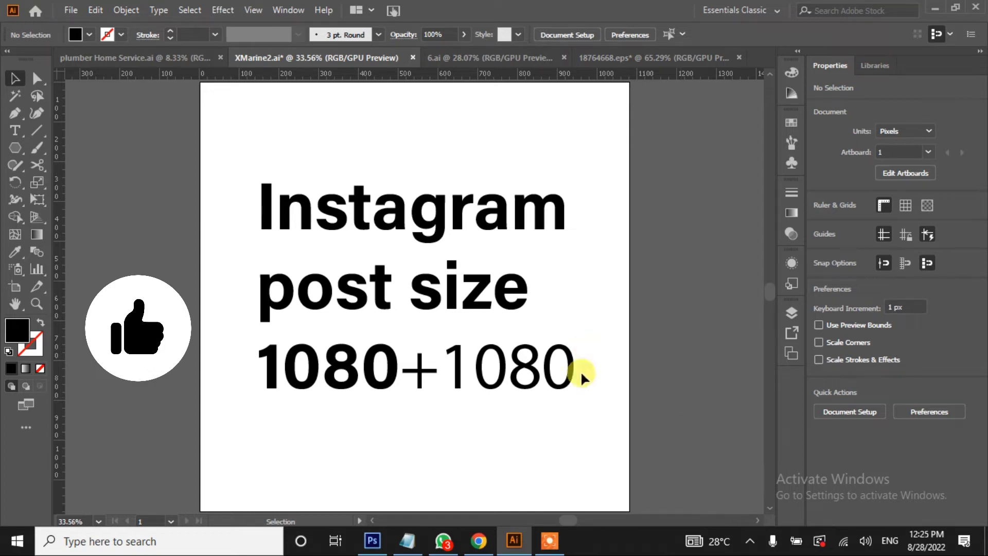
# Select the 'Instagram post size 1080+1080' heading text on the artboard
pyautogui.click(551, 379)
# Delete the heading text and draw a tall black rectangle over the artboard's right side
pyautogui.press('Delete')
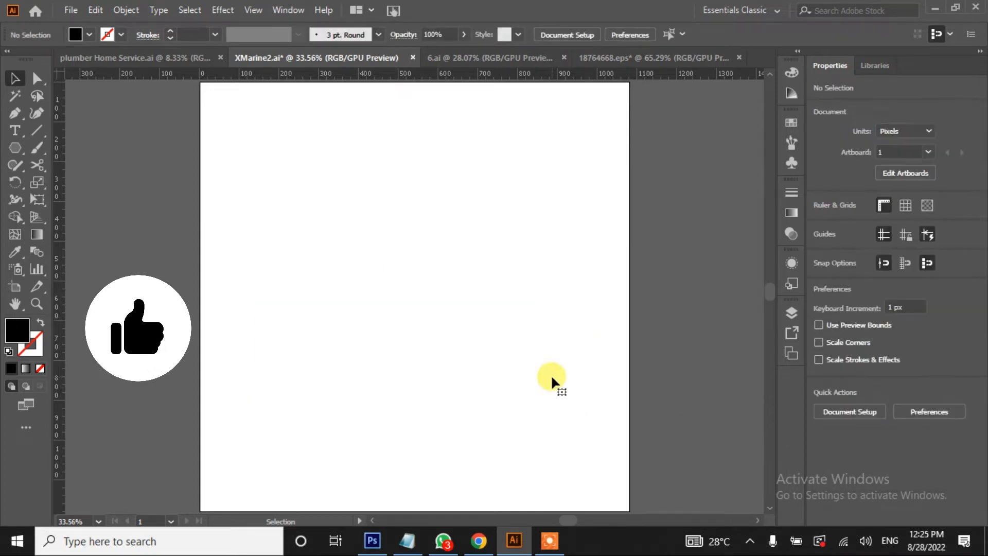
pyautogui.hotkey('ctrl', '-')
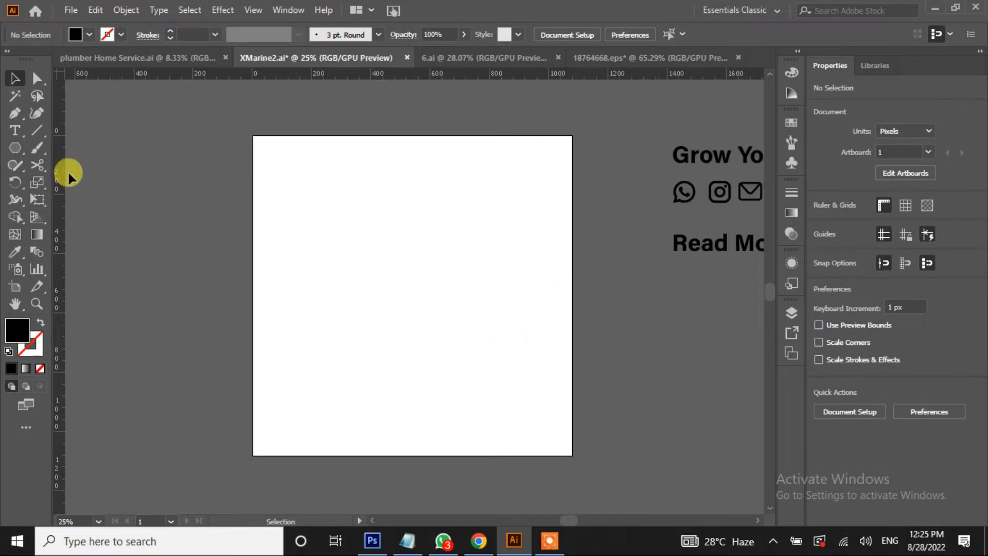
pyautogui.moveTo(20, 149); pyautogui.dragTo(54, 151)
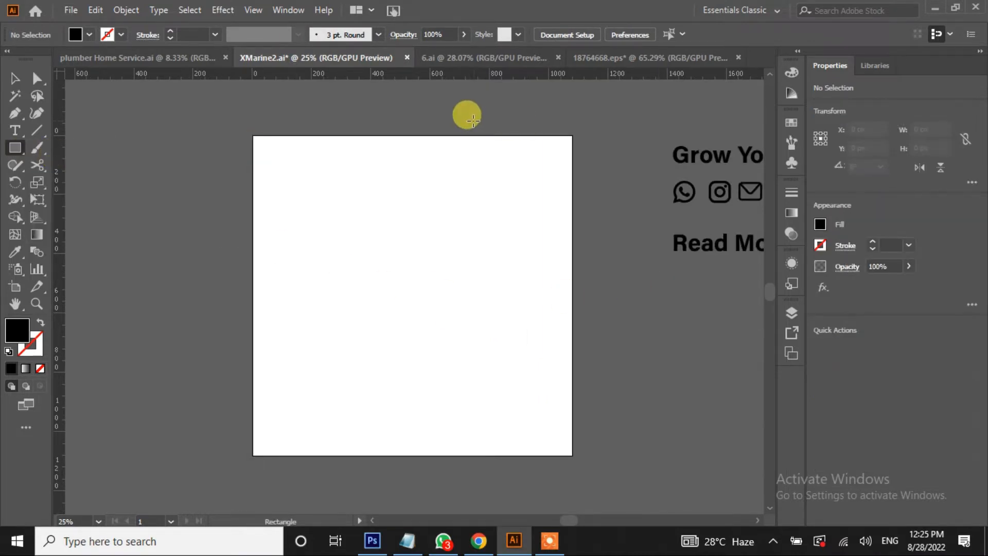
pyautogui.moveTo(456, 117); pyautogui.dragTo(571, 349)
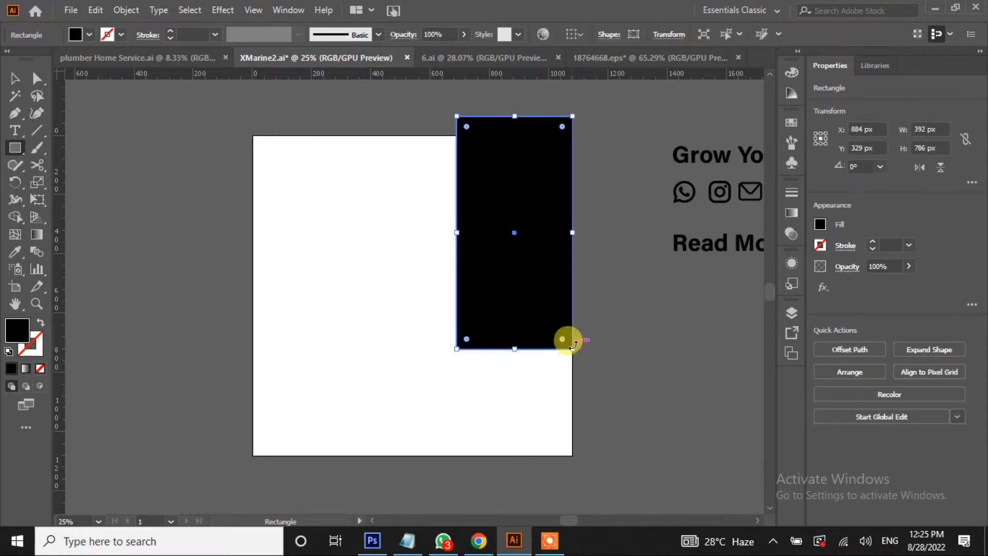
pyautogui.click(15, 80)
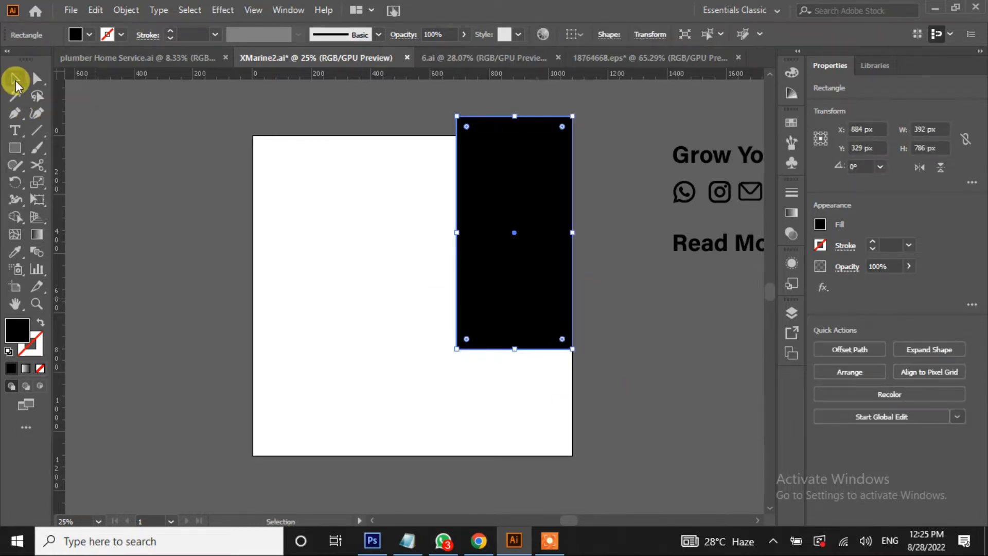
pyautogui.click(141, 211)
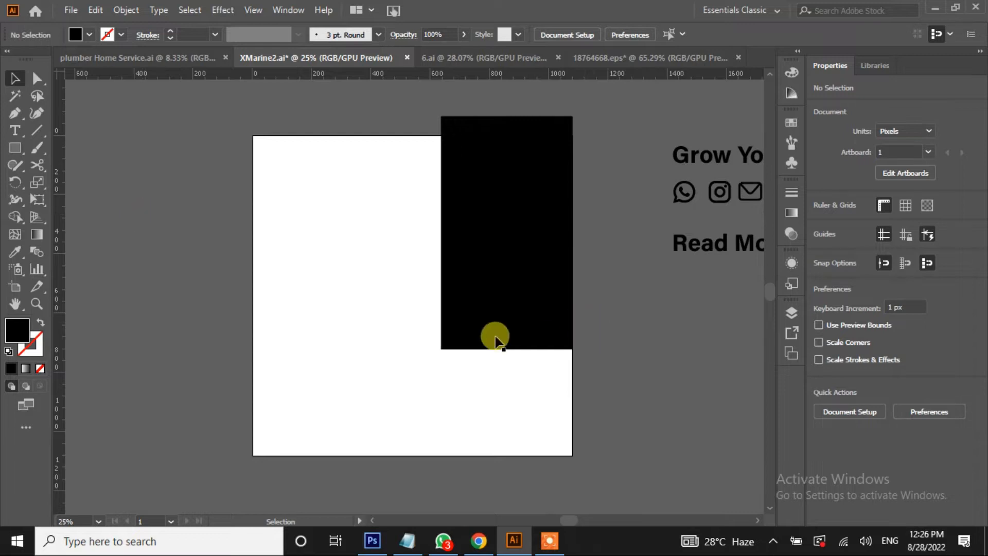
# Draw a 694 × 694 px black circle overlapping the rectangle's bottom
pyautogui.moveTo(15, 148); pyautogui.dragTo(48, 181)
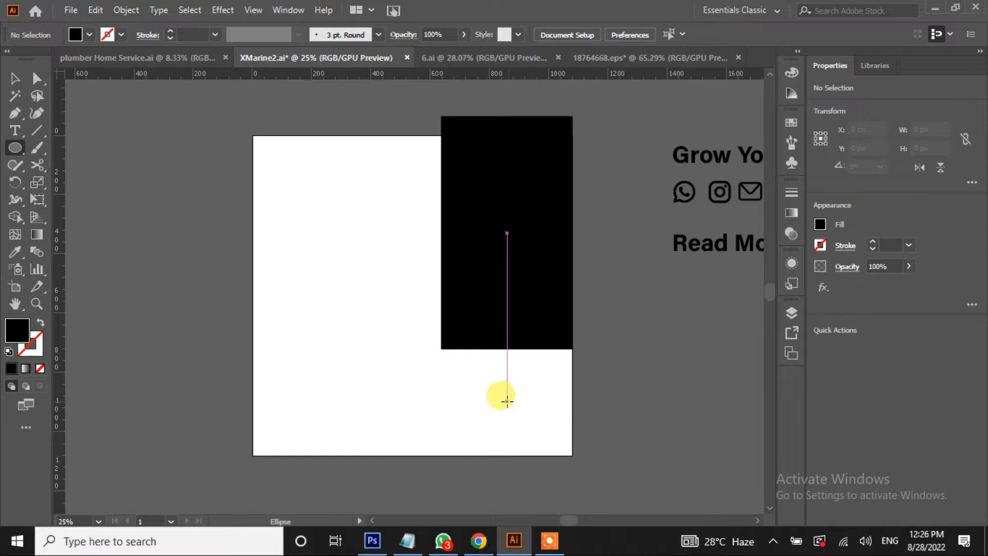
pyautogui.moveTo(507, 400); pyautogui.dragTo(610, 455)
pyautogui.moveTo(508, 402)
pyautogui.mouseDown()
pyautogui.moveTo(534, 410)
pyautogui.moveTo(531, 402)
pyautogui.moveTo(517, 416)
pyautogui.mouseUp()
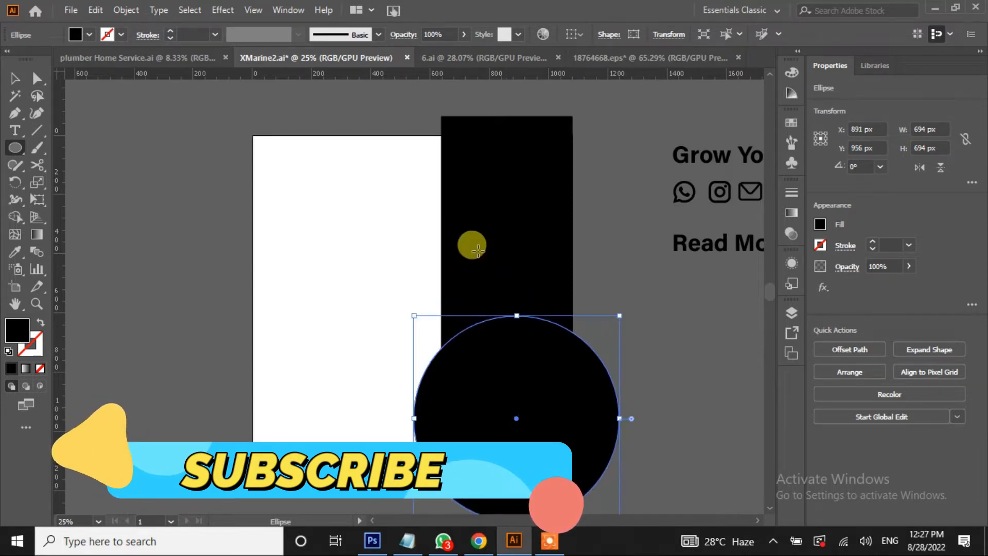
pyautogui.click(133, 172)
pyautogui.click(14, 150)
pyautogui.moveTo(14, 149); pyautogui.dragTo(53, 147)
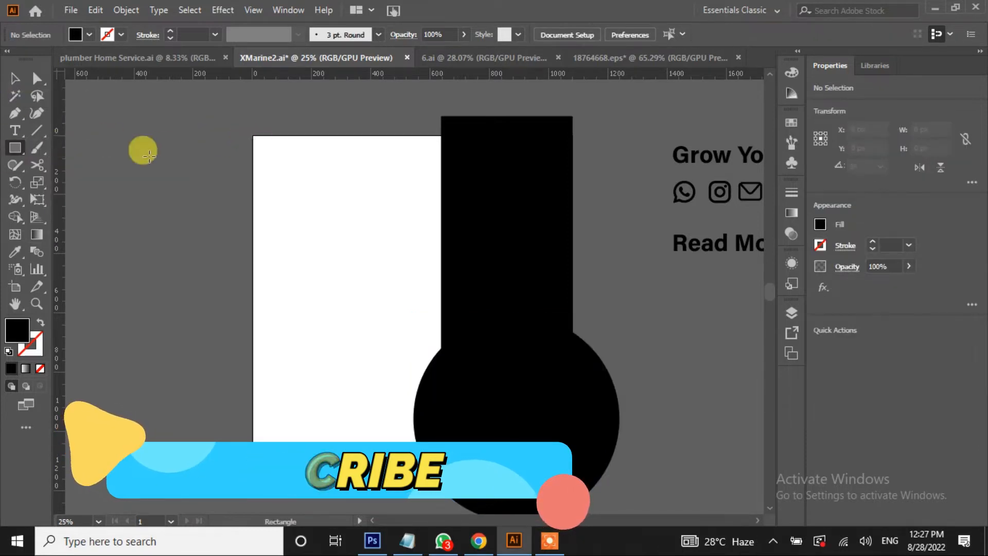
# Create a rectangle of exactly 1080 × 1080 px
pyautogui.click(230, 220)
pyautogui.press('BackSpace')
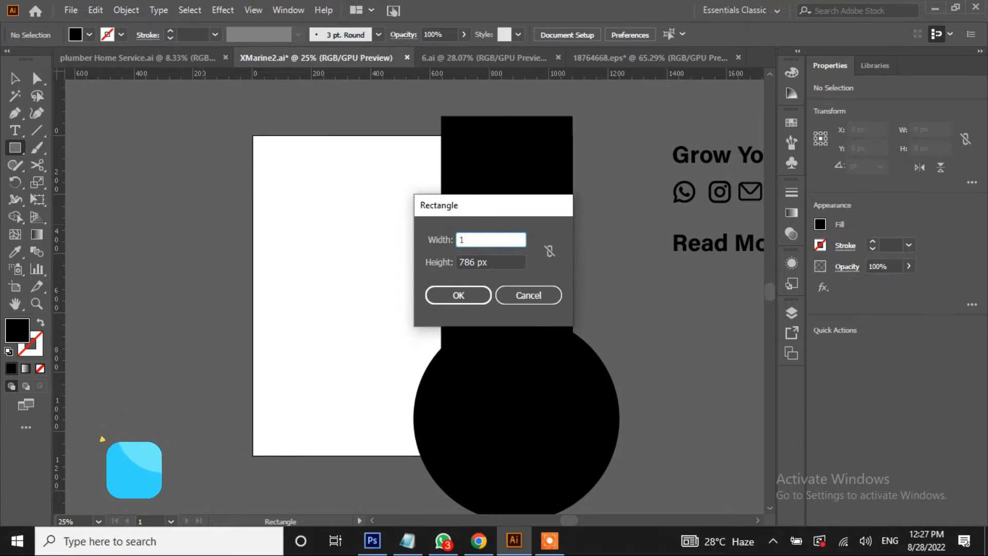
pyautogui.write('1080')
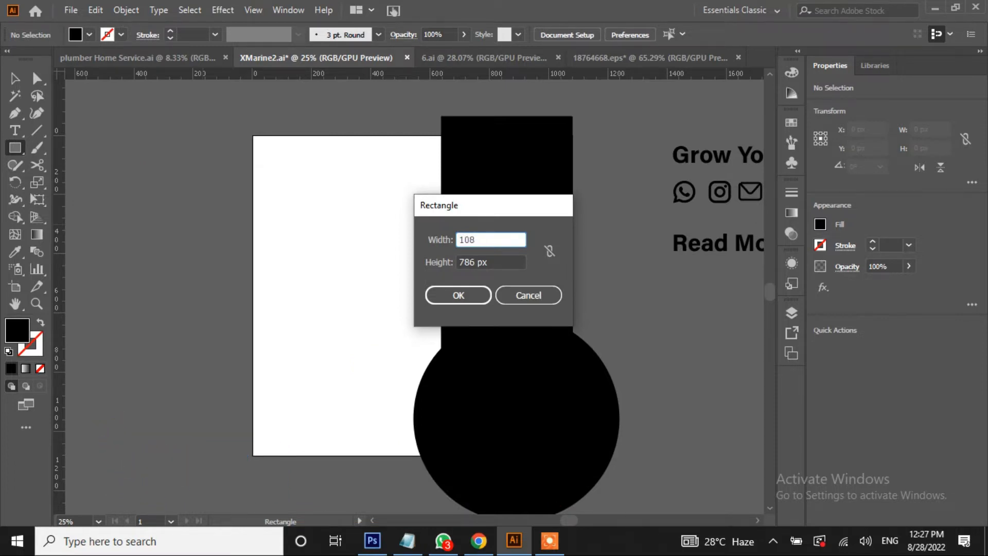
pyautogui.doubleClick(468, 261)
pyautogui.write('10')
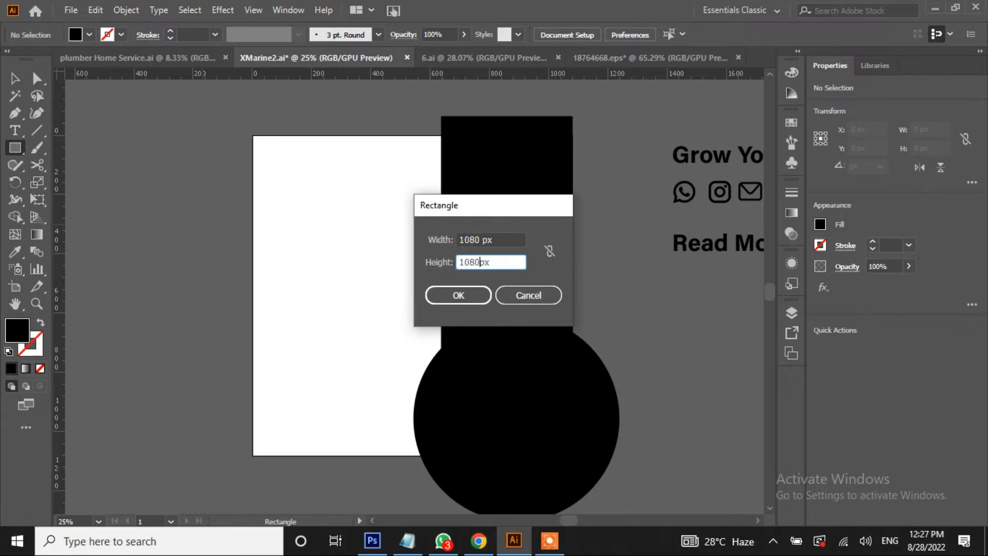
pyautogui.click(468, 296)
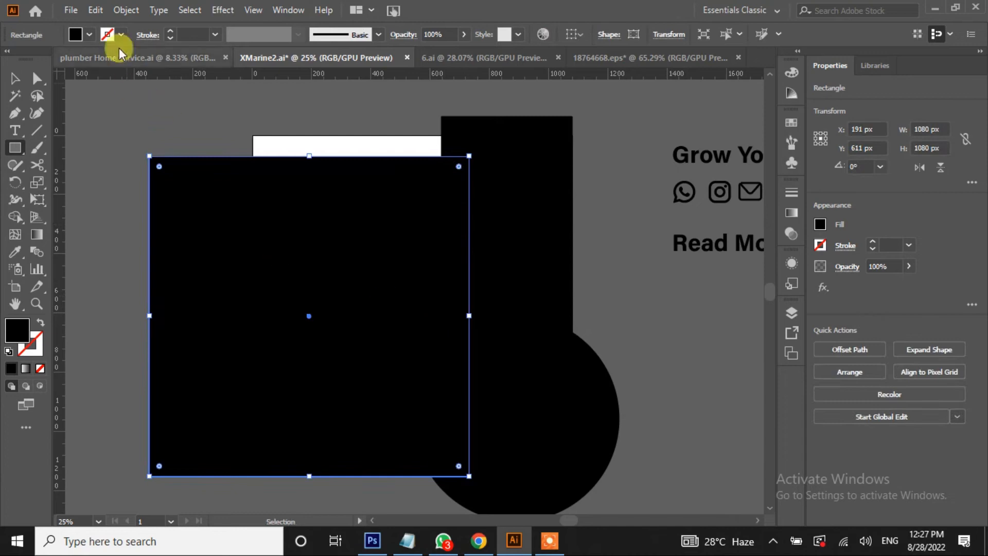
# Give the square a white fill and move it onto the artboard
pyautogui.click(87, 33)
pyautogui.click(30, 59)
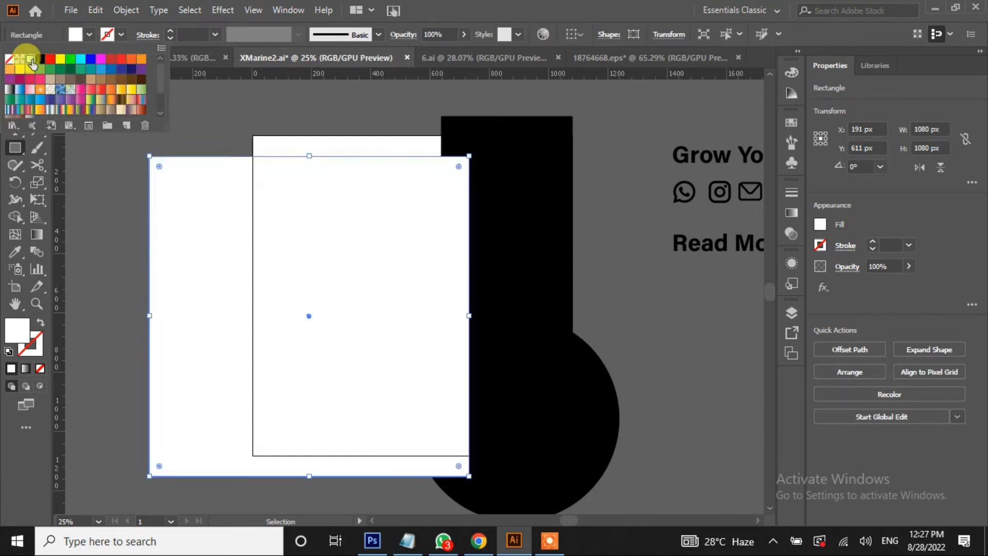
pyautogui.press('Escape')
pyautogui.moveTo(308, 313); pyautogui.dragTo(409, 293)
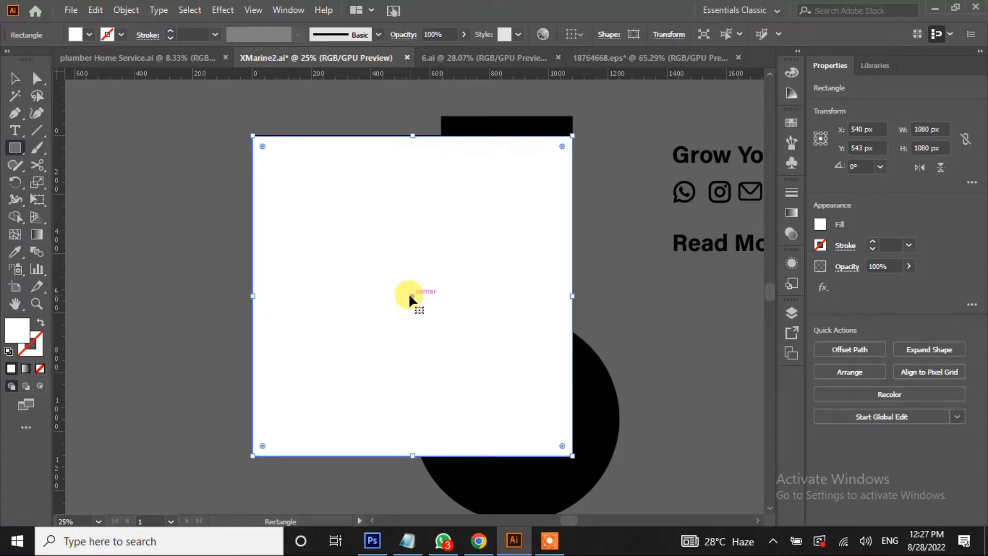
# Send the white square to the back, behind the black rectangle and circle
pyautogui.rightClick(402, 278)
pyautogui.moveTo(448, 453)
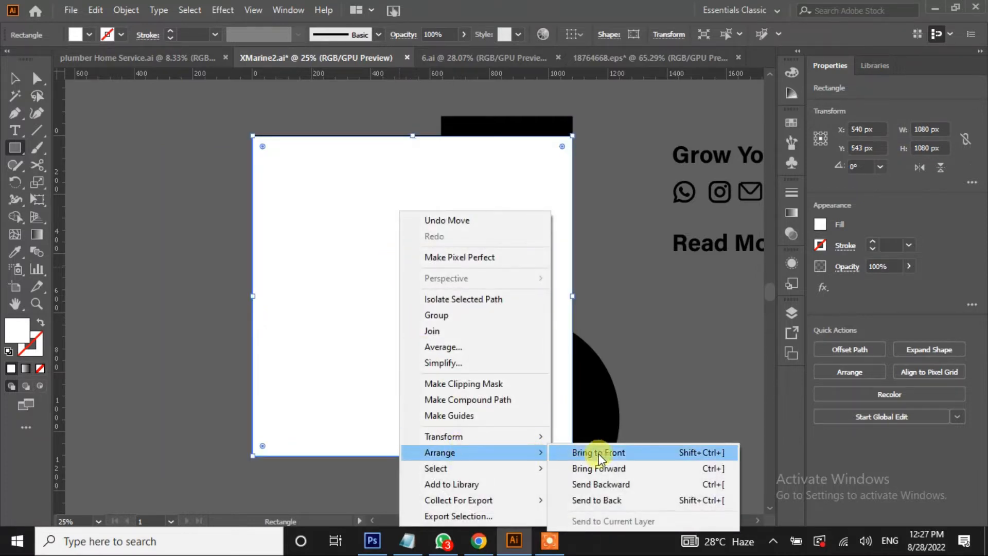
pyautogui.click(628, 500)
pyautogui.click(636, 327)
pyautogui.click(530, 293)
pyautogui.click(15, 77)
pyautogui.click(107, 326)
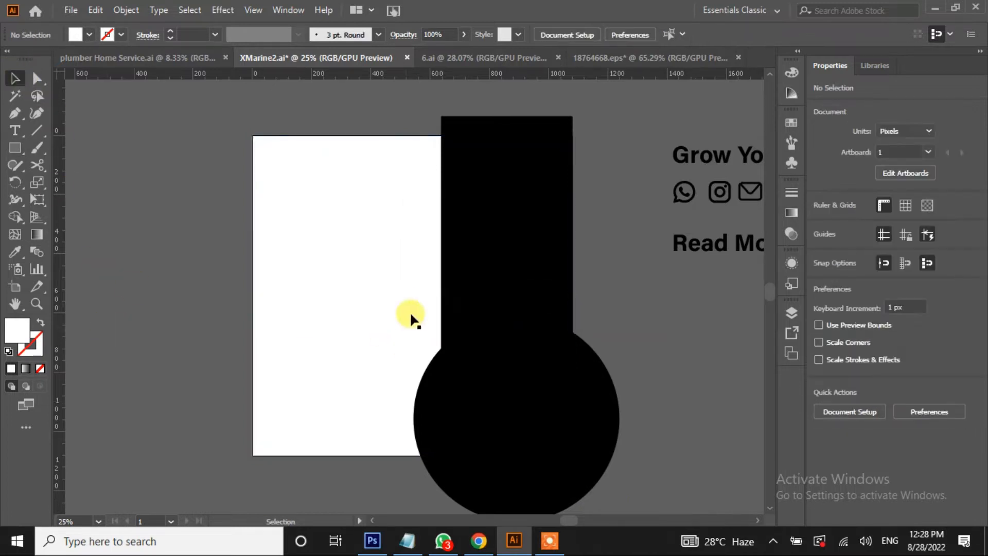
pyautogui.click(454, 281)
# Round the black rectangle's bottom-left corner to about 253.74 px
pyautogui.press('a')
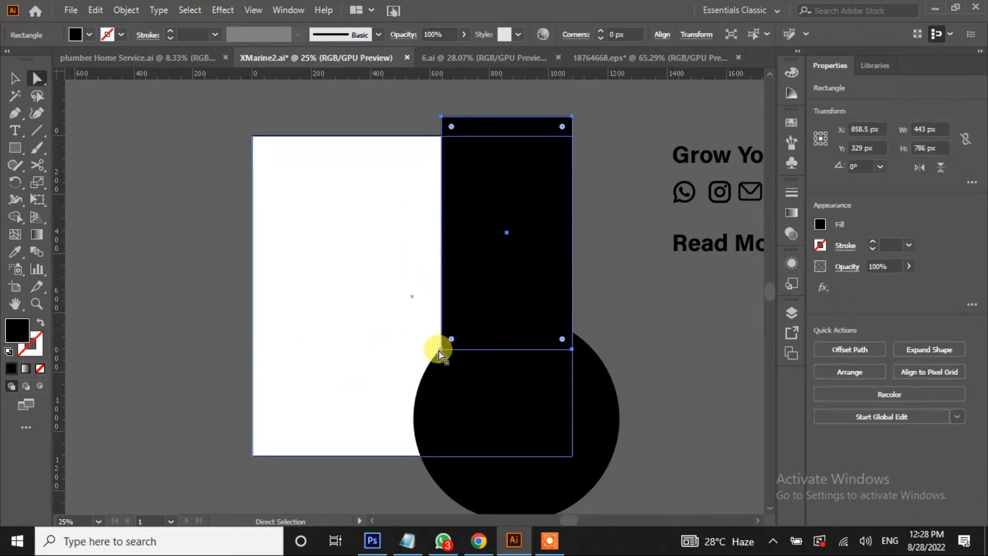
pyautogui.click(441, 350)
pyautogui.moveTo(449, 338); pyautogui.dragTo(526, 251)
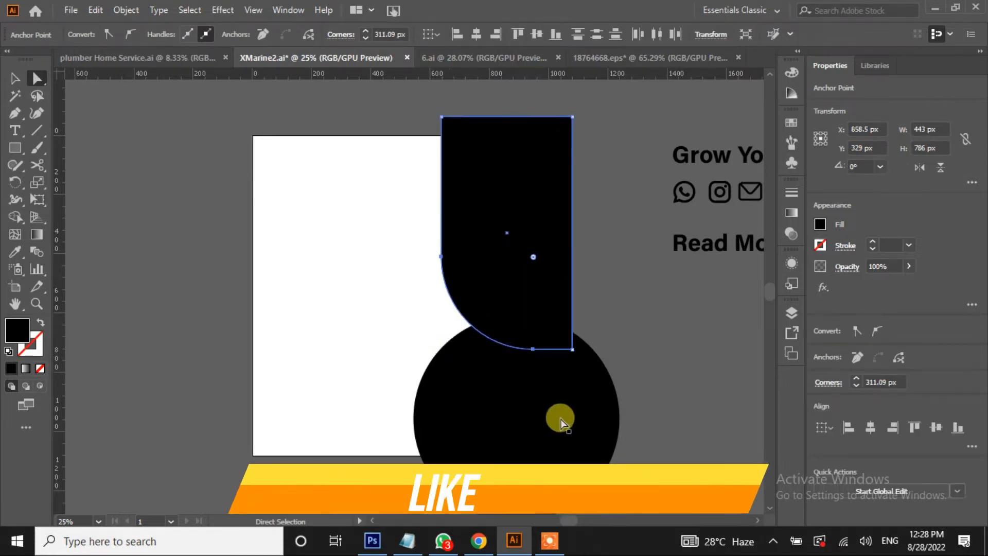
pyautogui.click(14, 79)
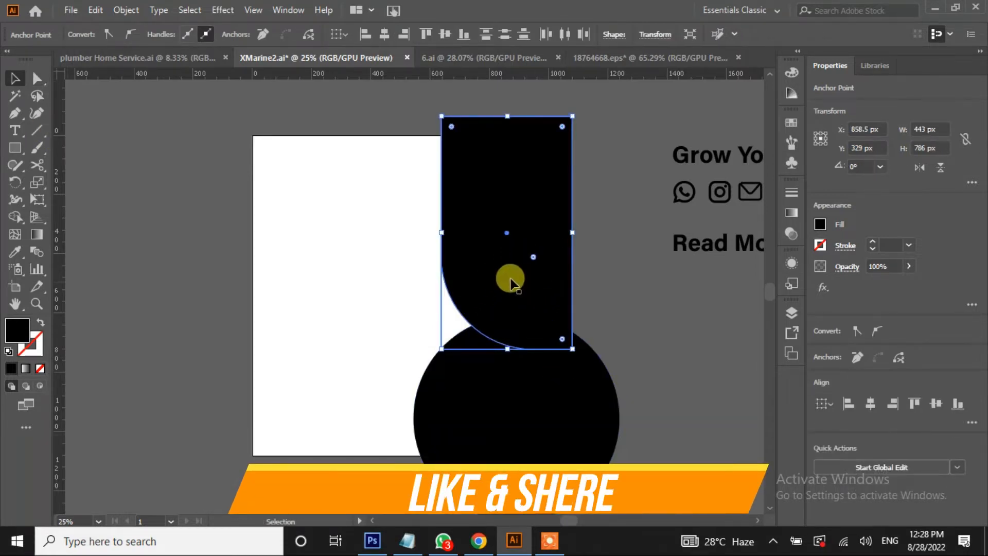
pyautogui.moveTo(532, 260); pyautogui.dragTo(515, 276)
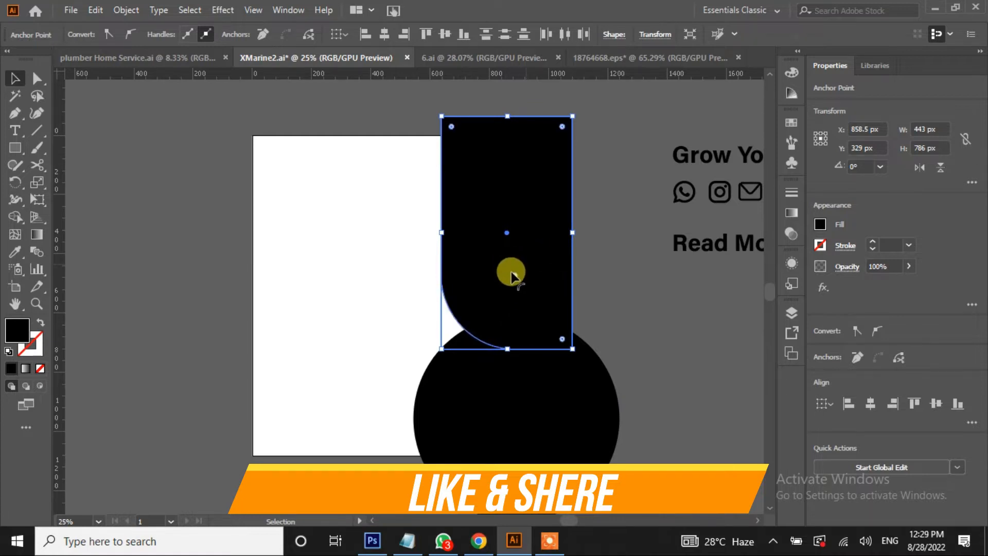
# Move the rectangle down to the artboard top and raise the circle to Y 829 px
pyautogui.click(141, 201)
pyautogui.moveTo(476, 245); pyautogui.dragTo(479, 262)
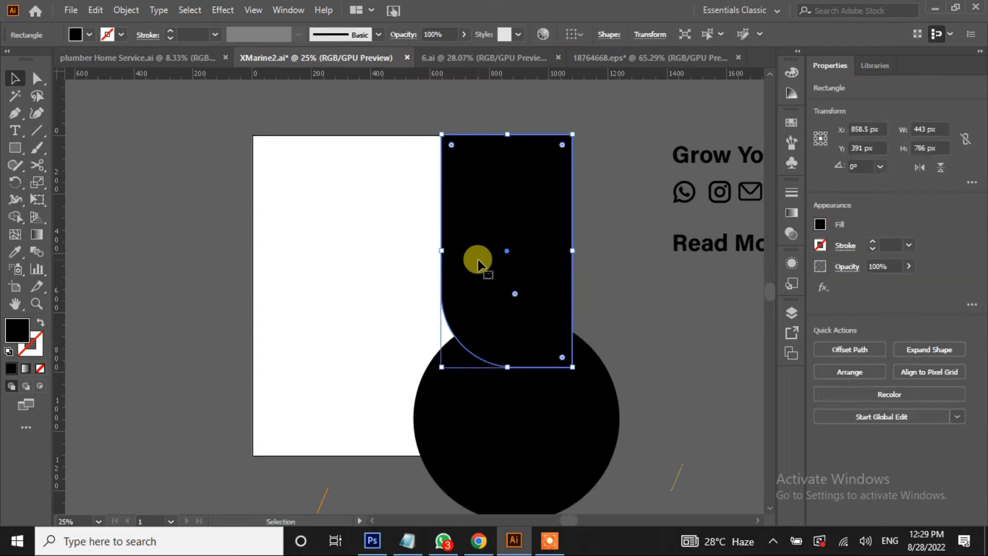
pyautogui.click(531, 430)
pyautogui.moveTo(516, 418); pyautogui.dragTo(518, 382)
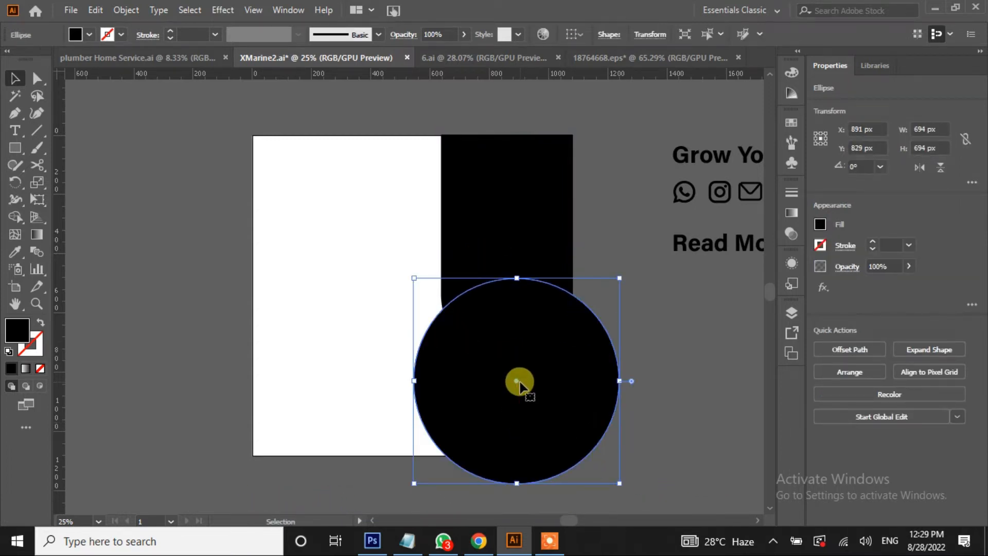
pyautogui.click(525, 212)
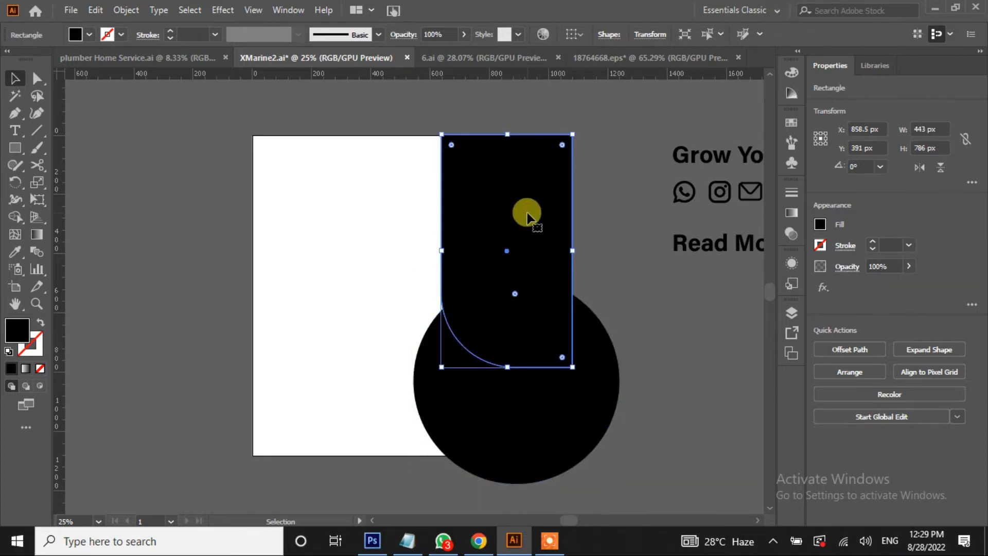
pyautogui.keyDown('shift'); pyautogui.click(361, 439); pyautogui.keyUp('shift')
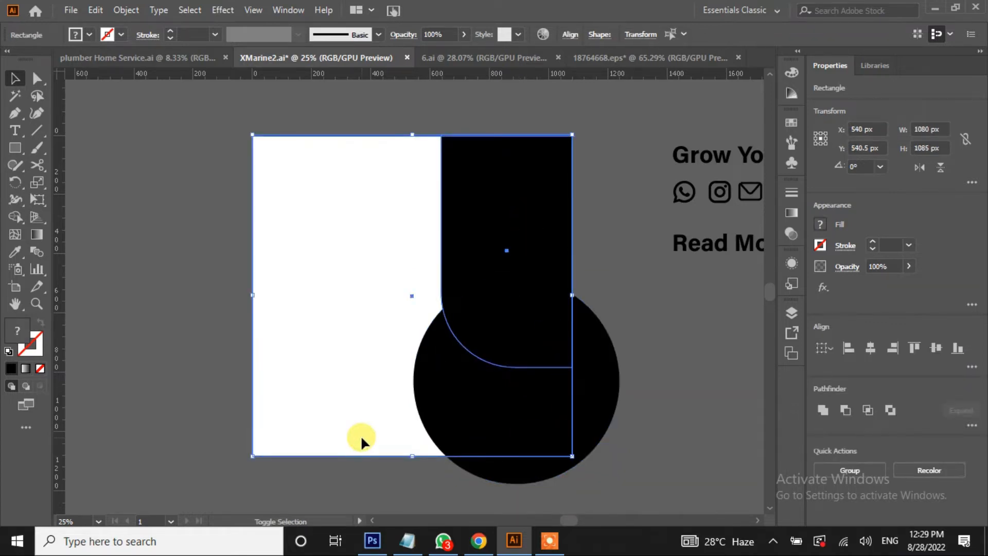
# Add the circle to the selection and Shape Builder-delete its parts outside the white square
pyautogui.click(15, 216)
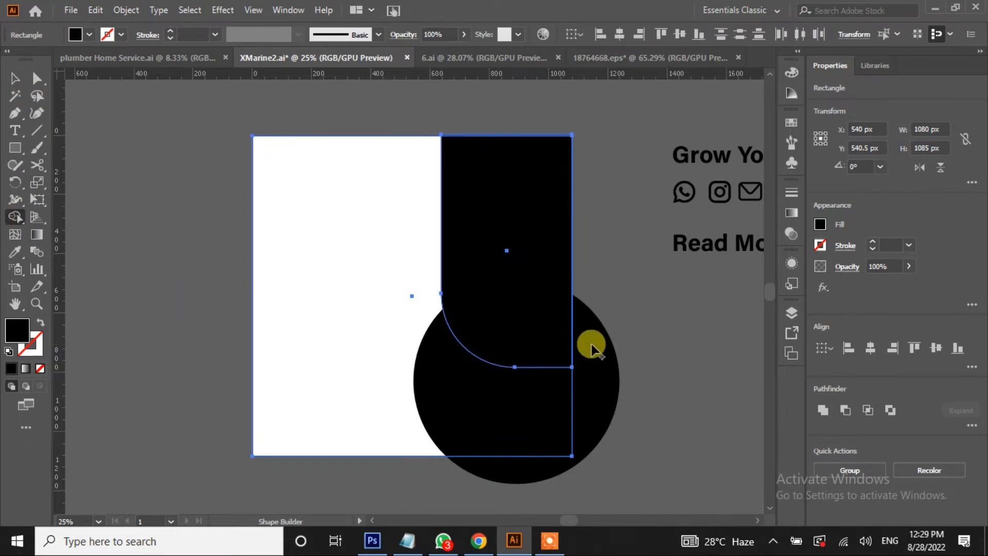
pyautogui.click(15, 78)
pyautogui.keyDown('shift'); pyautogui.click(614, 387); pyautogui.keyUp('shift')
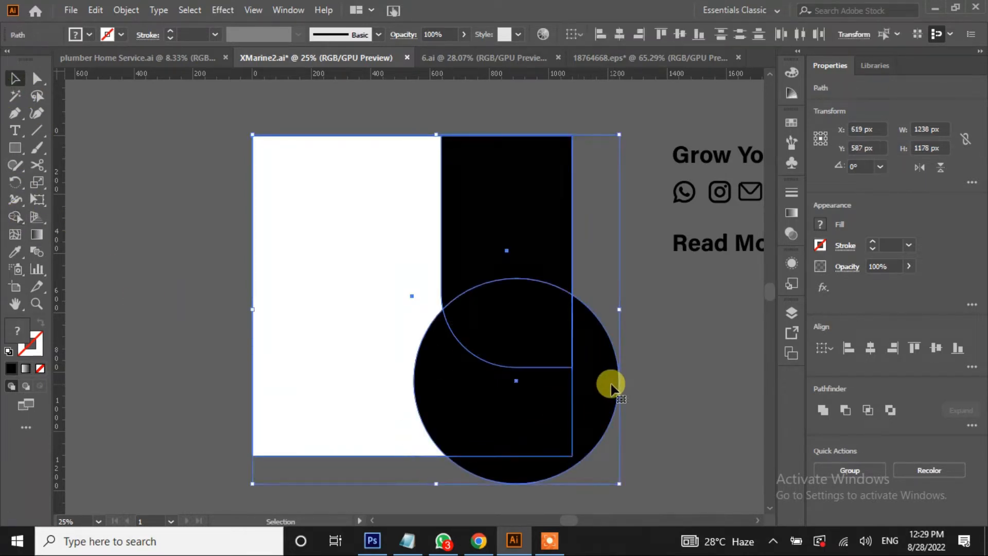
pyautogui.click(17, 215)
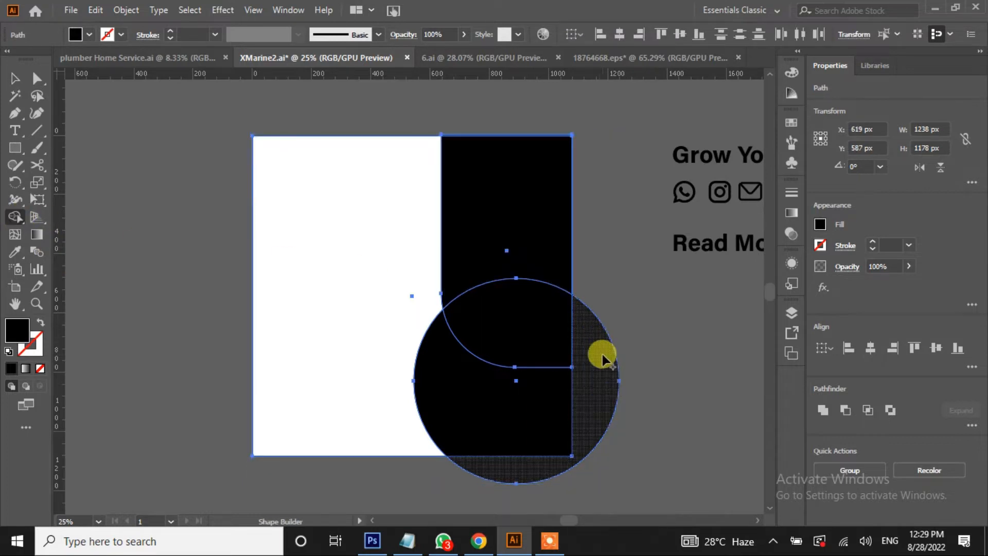
pyautogui.moveTo(602, 358); pyautogui.dragTo(652, 351)
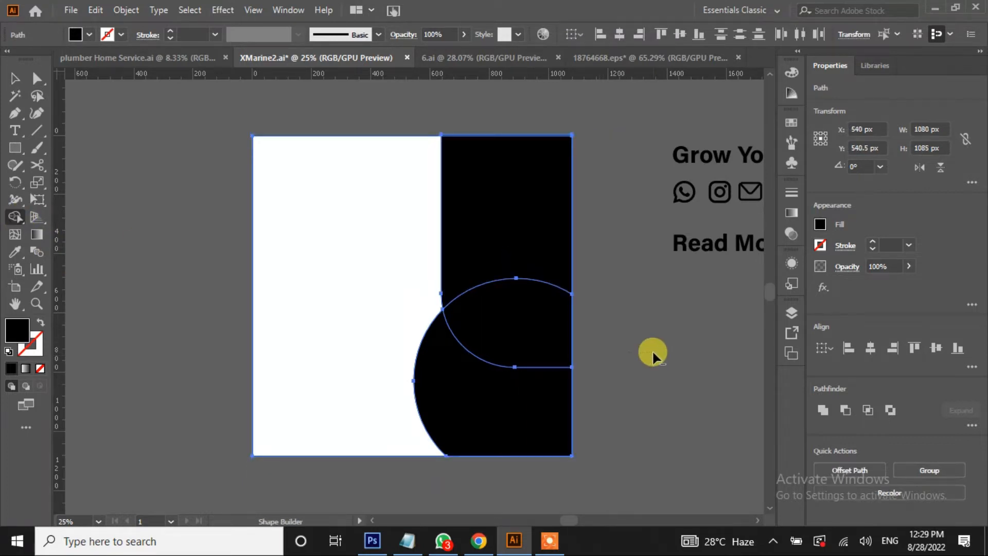
pyautogui.press('v')
pyautogui.click(150, 277)
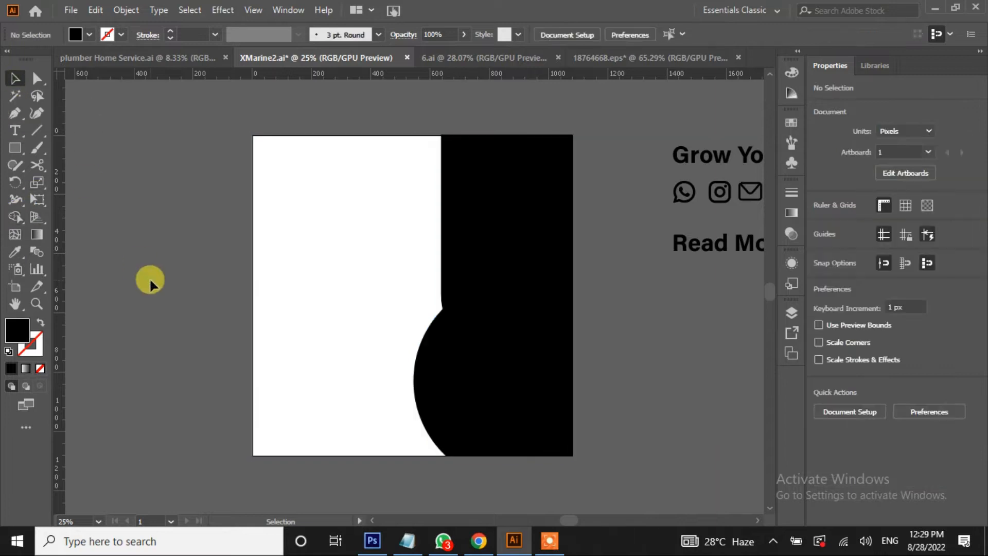
# Merge the upper black panel with the circle area inside it using Shape Builder
pyautogui.click(501, 260)
pyautogui.keyDown('shift'); pyautogui.click(504, 409); pyautogui.keyUp('shift')
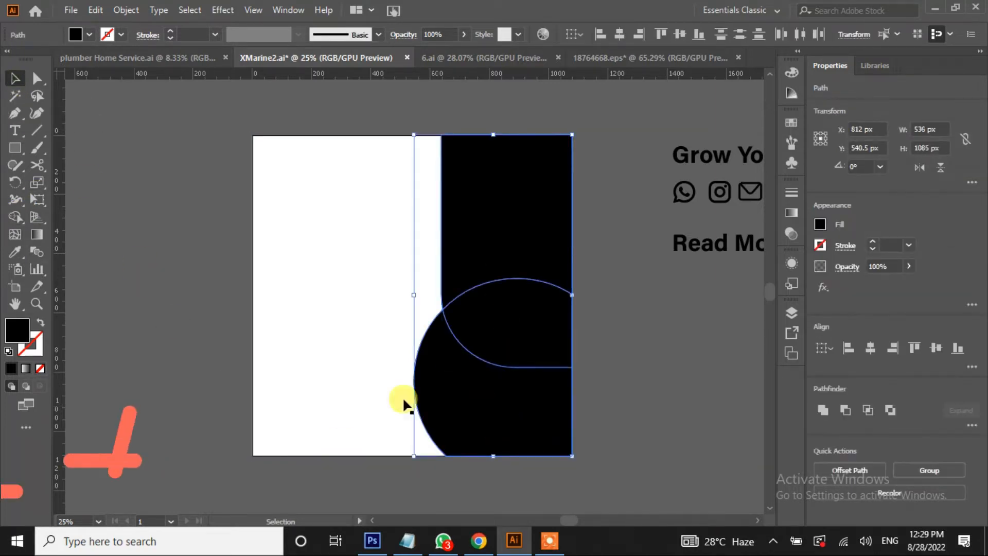
pyautogui.click(15, 217)
pyautogui.moveTo(502, 280); pyautogui.dragTo(502, 298)
pyautogui.click(15, 78)
pyautogui.click(134, 335)
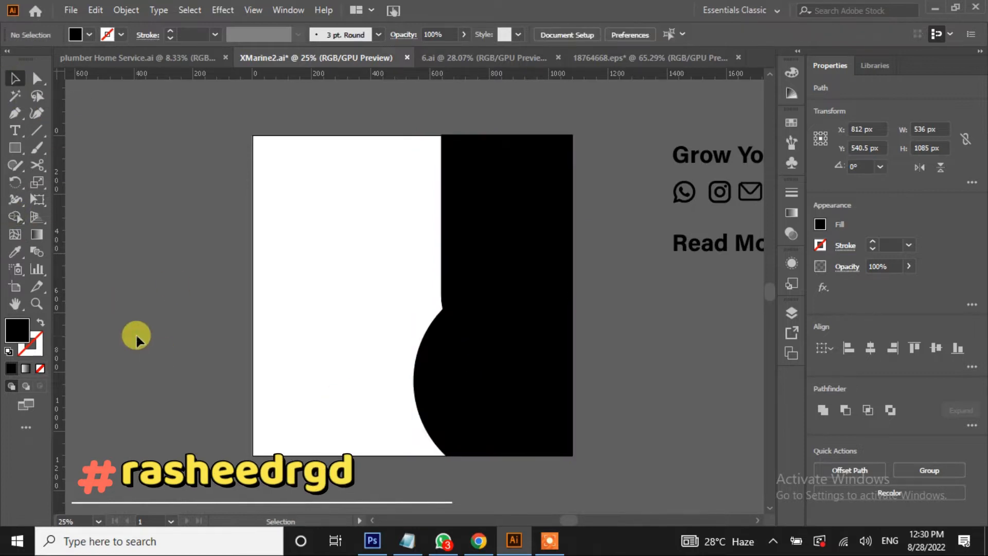
# Nudge the upper panel up and trim the strip extending above the artboard
pyautogui.click(530, 265)
pyautogui.press('Up')
pyautogui.press('Up')
pyautogui.press('Up')
pyautogui.press('Up')
pyautogui.press('Up')
pyautogui.press('Up')
pyautogui.press('Up')
pyautogui.press('Up')
pyautogui.press('Up')
pyautogui.press('Up')
pyautogui.press('Up')
pyautogui.press('Up')
pyautogui.press('Up')
pyautogui.press('Up')
pyautogui.press('Up')
pyautogui.press('Up')
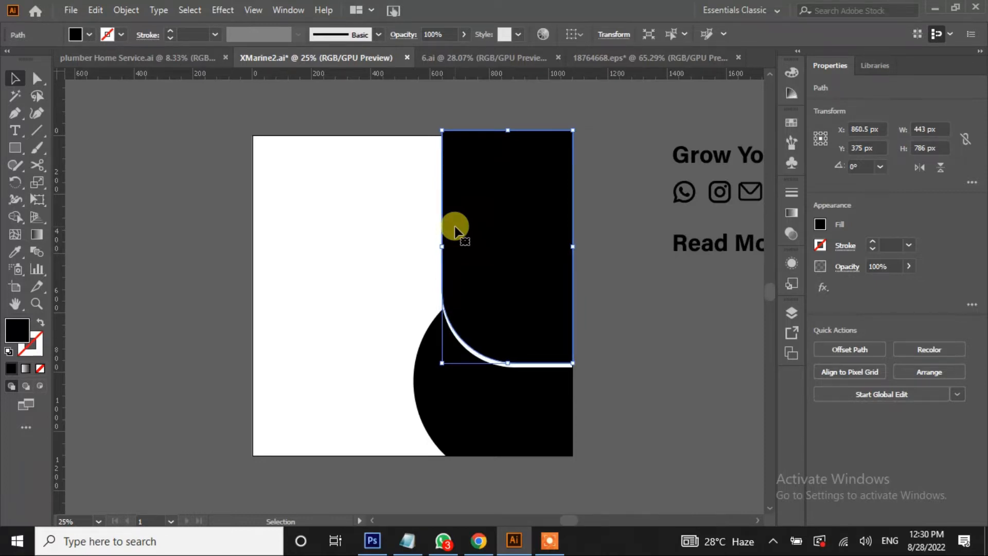
pyautogui.click(685, 319)
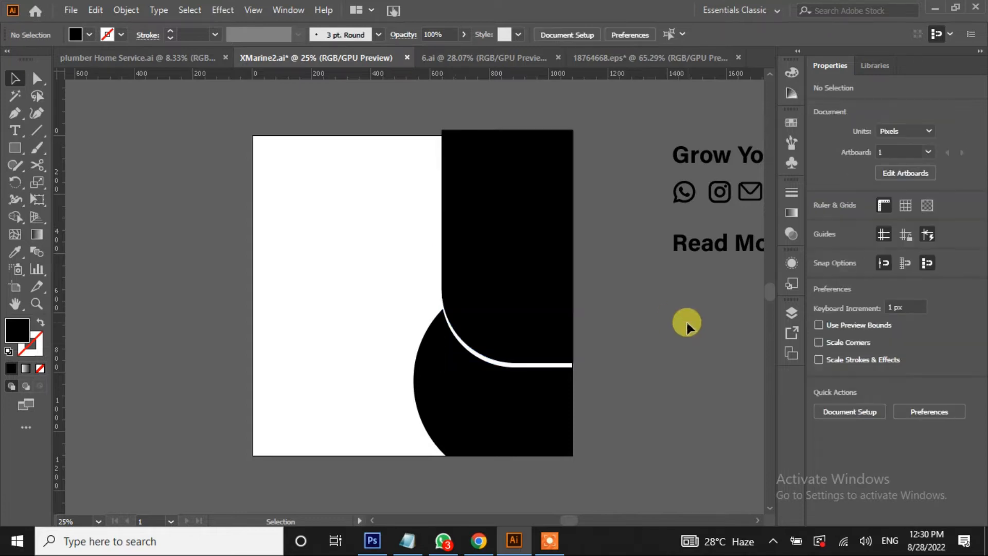
pyautogui.click(409, 283)
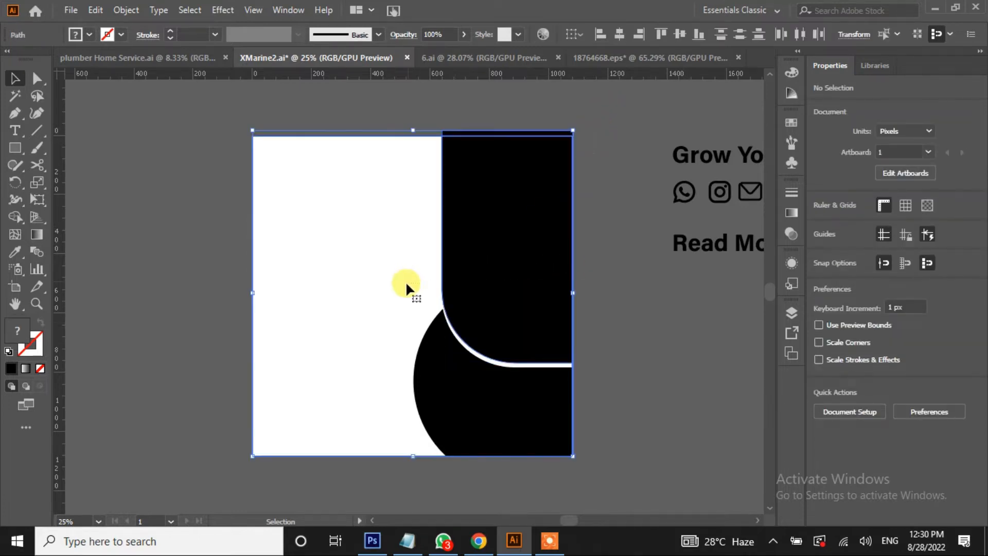
pyautogui.click(15, 216)
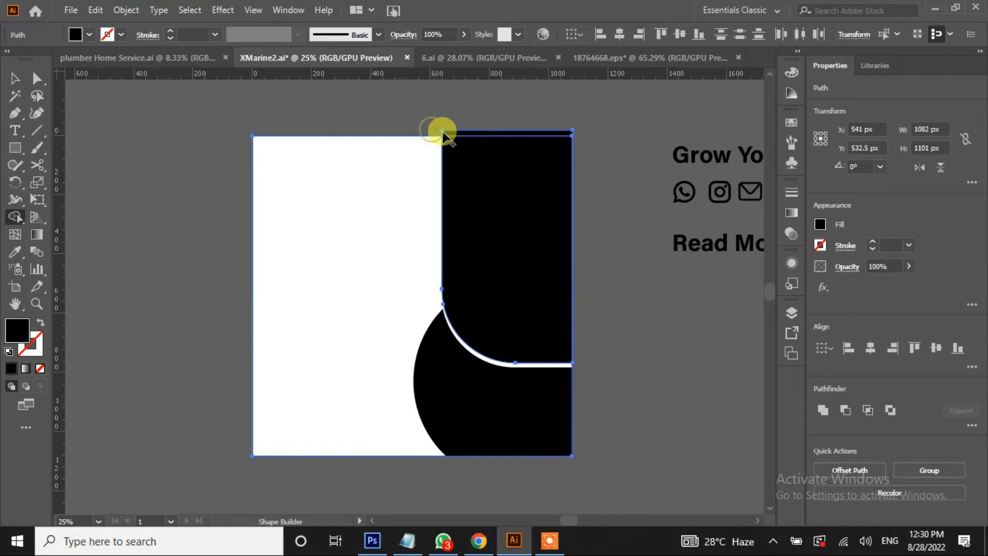
pyautogui.keyDown('alt'); pyautogui.click(451, 134); pyautogui.keyUp('alt')
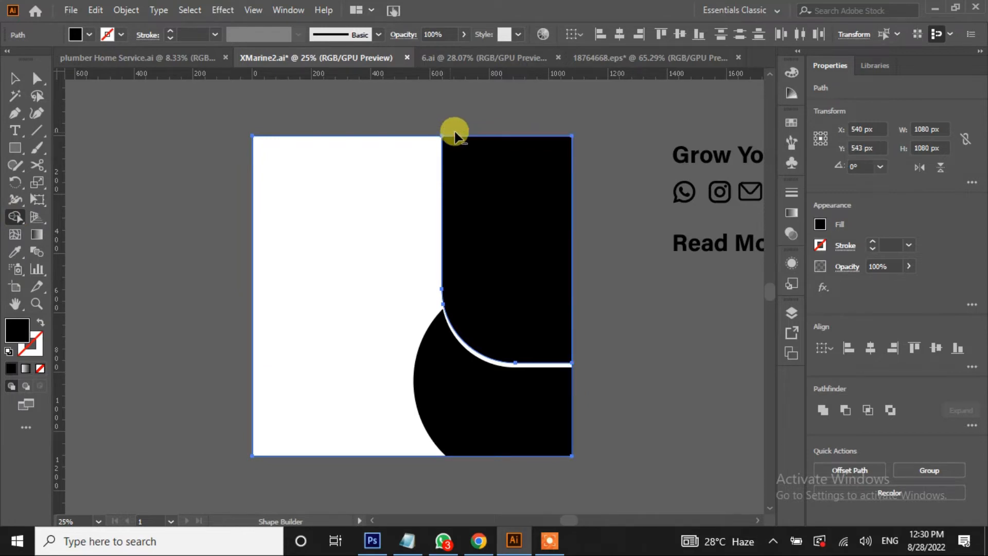
pyautogui.click(15, 77)
pyautogui.click(184, 278)
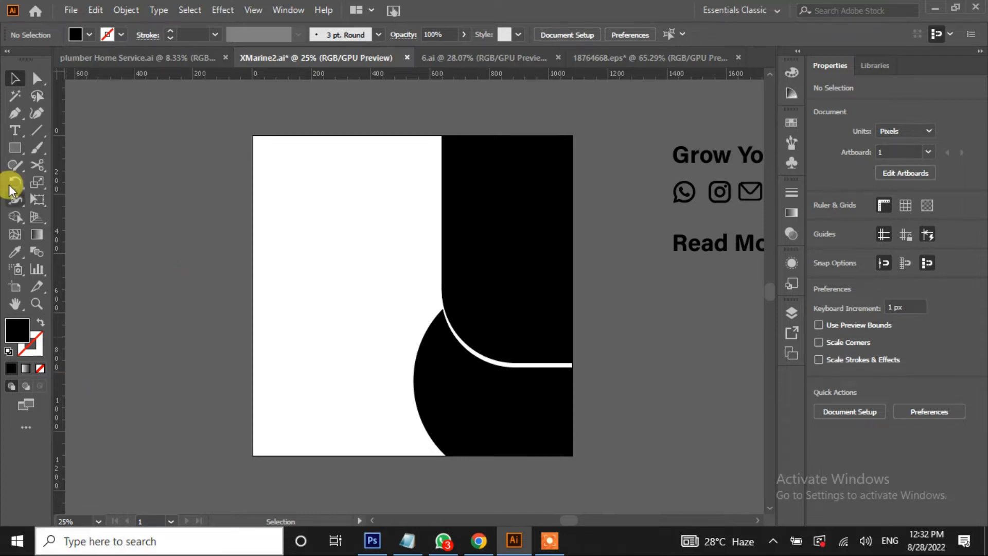
# Draw a 417 px black circle on the panel's left edge and add a 17 px offset copy
pyautogui.moveTo(15, 148); pyautogui.dragTo(58, 183)
pyautogui.moveTo(178, 251); pyautogui.dragTo(302, 373)
pyautogui.moveTo(242, 311); pyautogui.dragTo(476, 240)
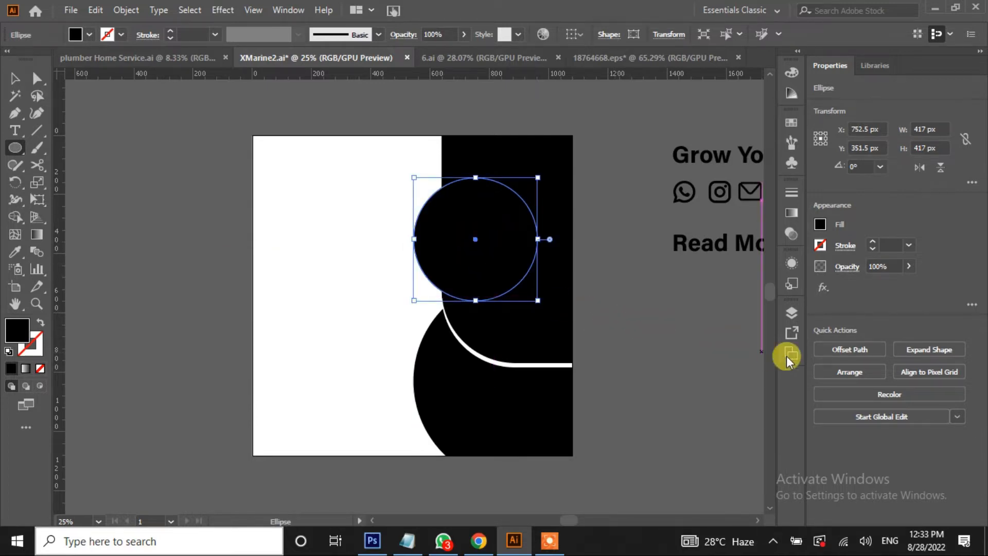
pyautogui.click(850, 348)
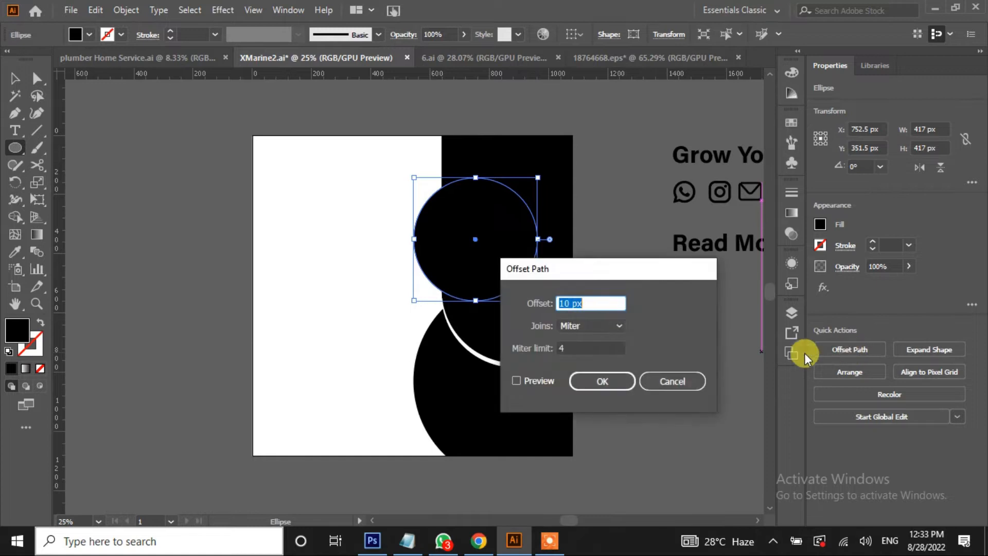
pyautogui.click(516, 381)
pyautogui.scroll(1, 612, 304)
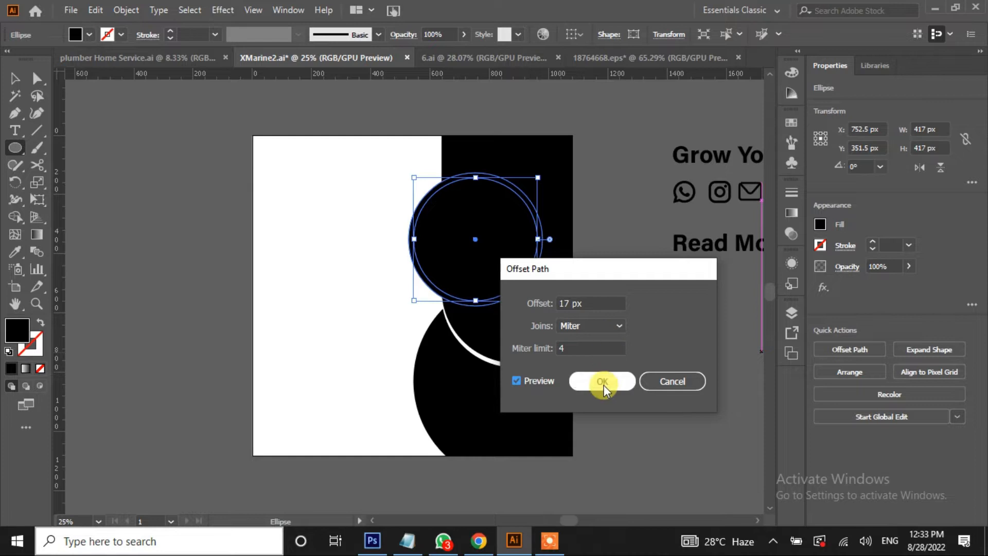
pyautogui.click(602, 381)
pyautogui.click(15, 79)
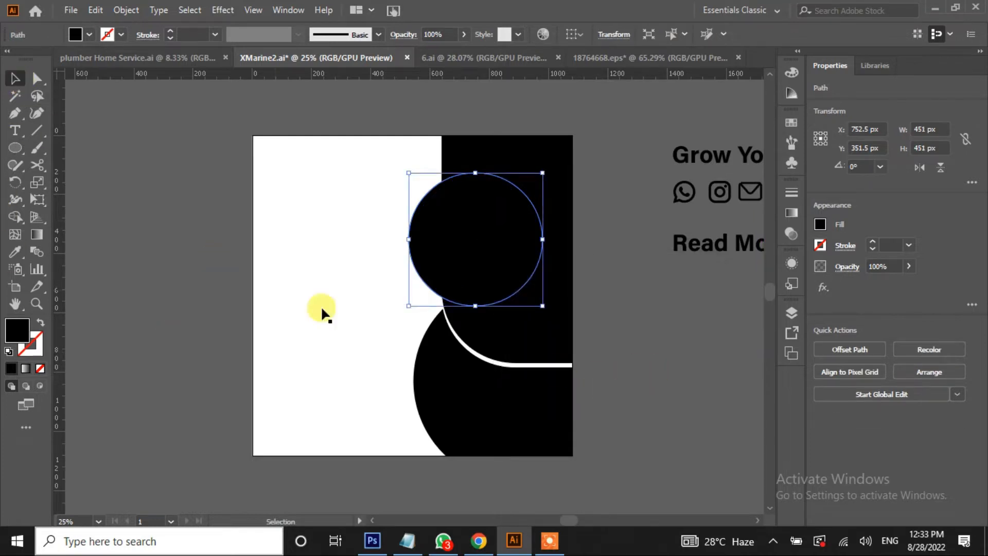
# Merge and split the circle and panel regions so a white ring cuts around the circle
pyautogui.keyDown('shift'); pyautogui.click(545, 340); pyautogui.keyUp('shift')
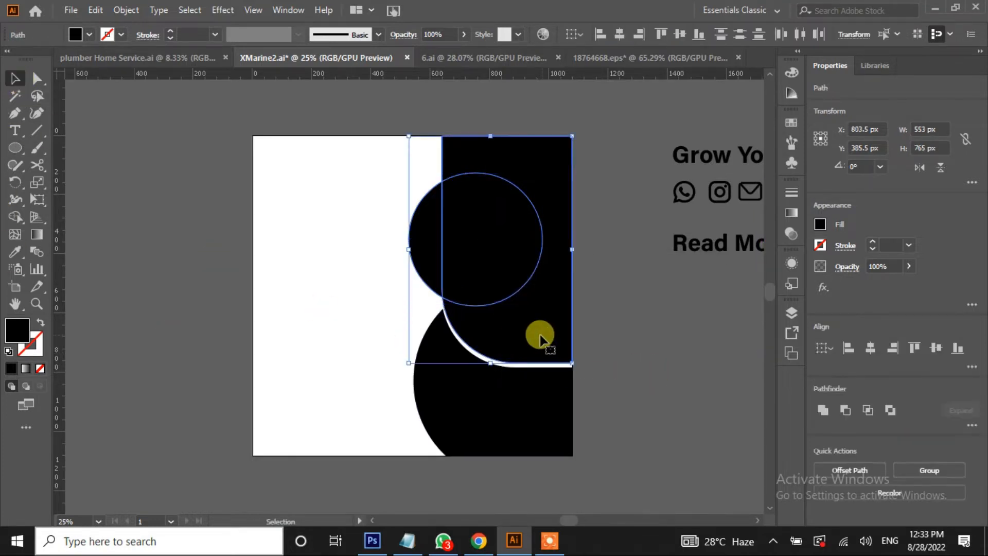
pyautogui.click(15, 217)
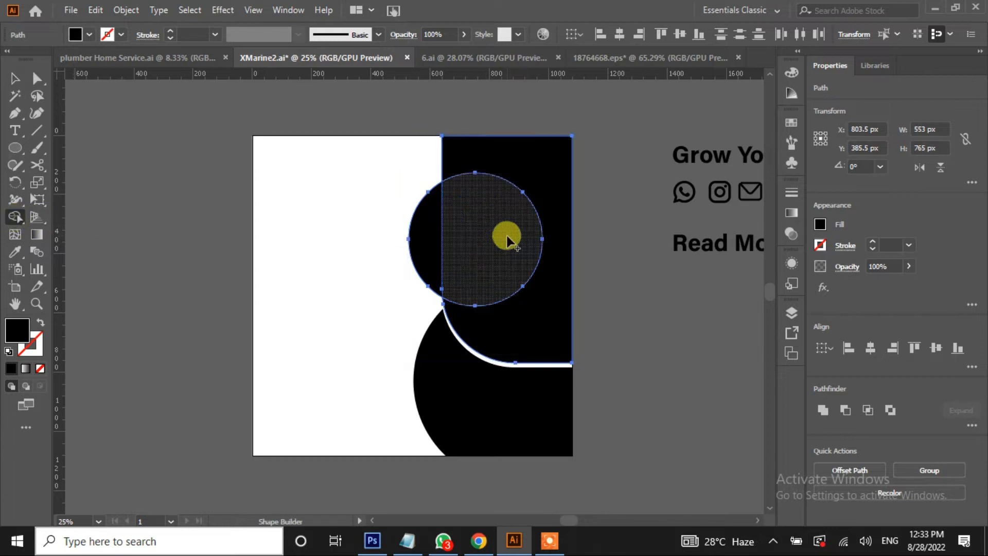
pyautogui.moveTo(507, 240); pyautogui.dragTo(424, 238)
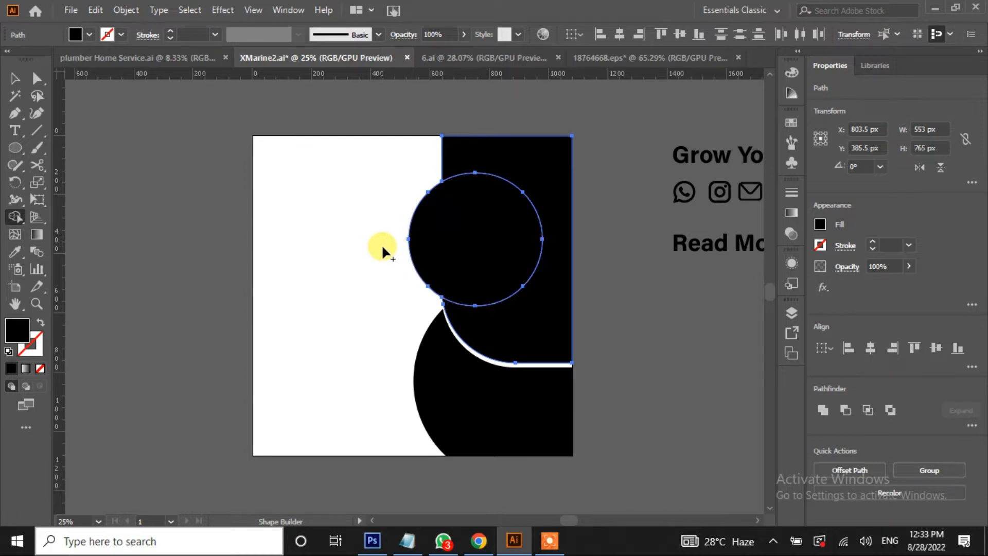
pyautogui.click(456, 230)
pyautogui.click(15, 85)
pyautogui.click(181, 253)
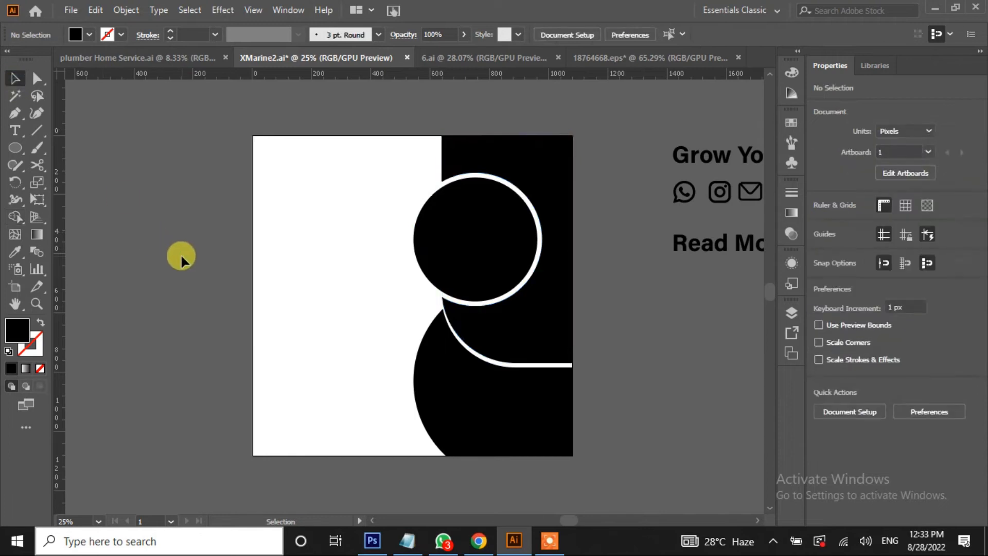
pyautogui.click(494, 270)
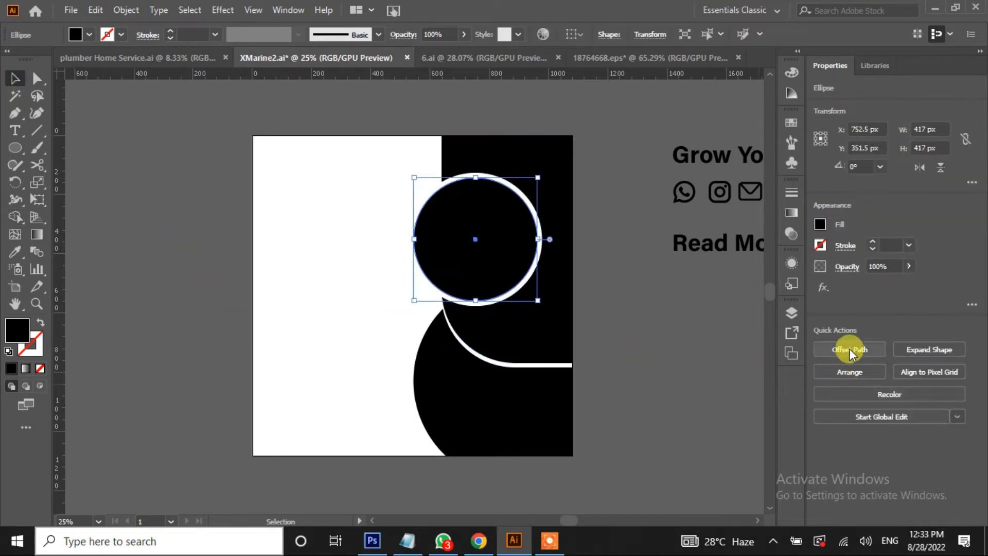
# Offset the circle by 17 px into a 451 px unfilled ring with a 5 pt stroke
pyautogui.click(849, 349)
pyautogui.click(529, 381)
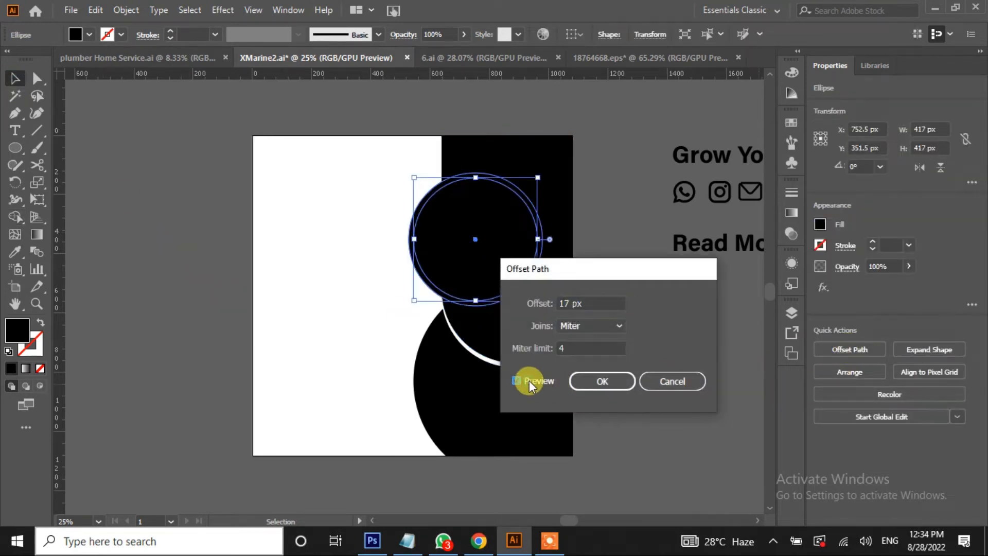
pyautogui.click(615, 386)
pyautogui.click(40, 323)
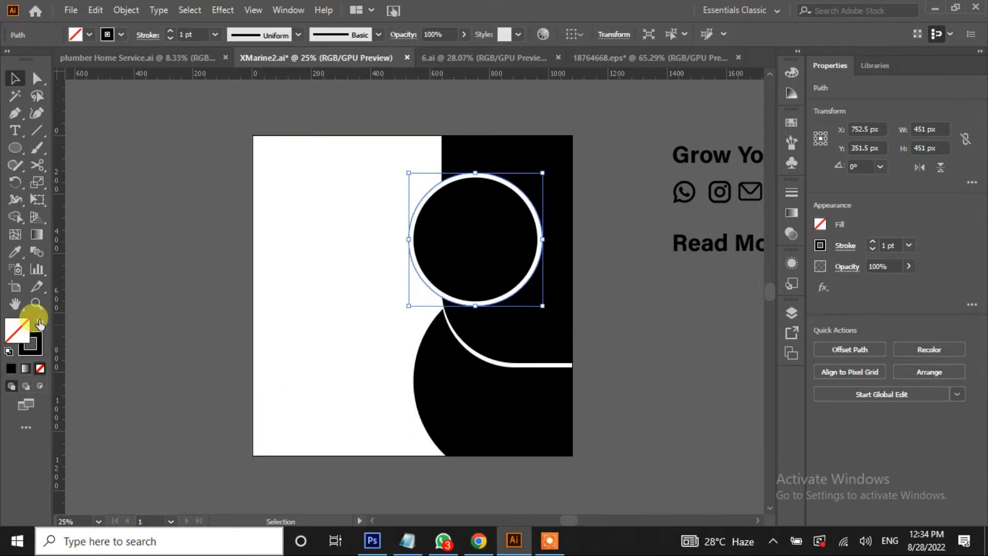
pyautogui.click(171, 30)
pyautogui.click(170, 30)
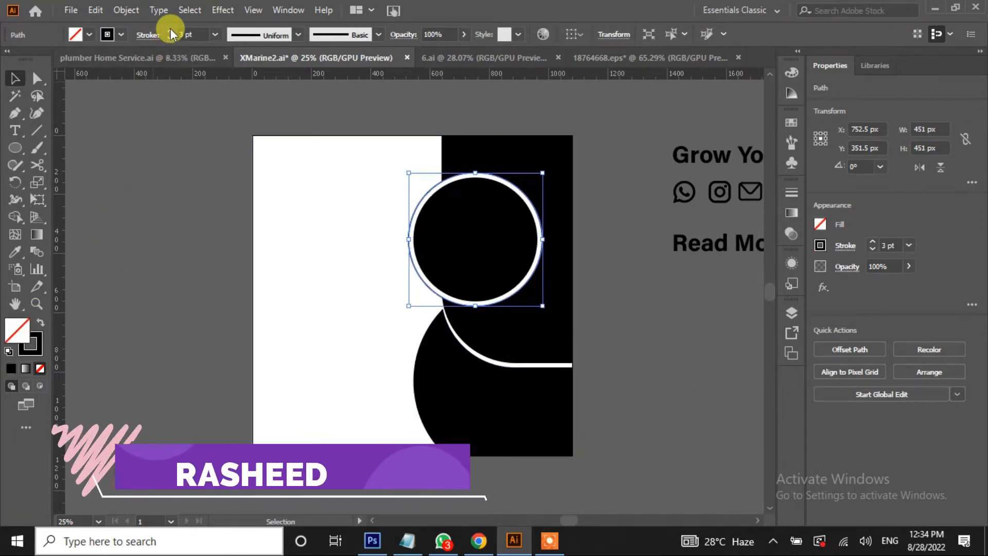
pyautogui.click(169, 30)
pyautogui.click(170, 30)
pyautogui.click(141, 181)
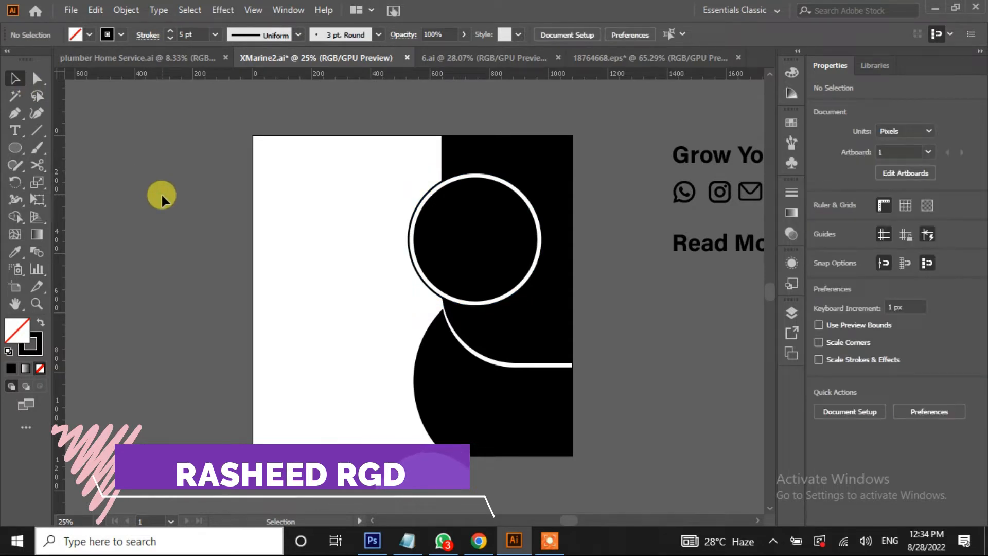
# Offset the lower black shape by 17 px into an unfilled outline with a 5 pt stroke
pyautogui.click(463, 415)
pyautogui.click(850, 350)
pyautogui.click(516, 381)
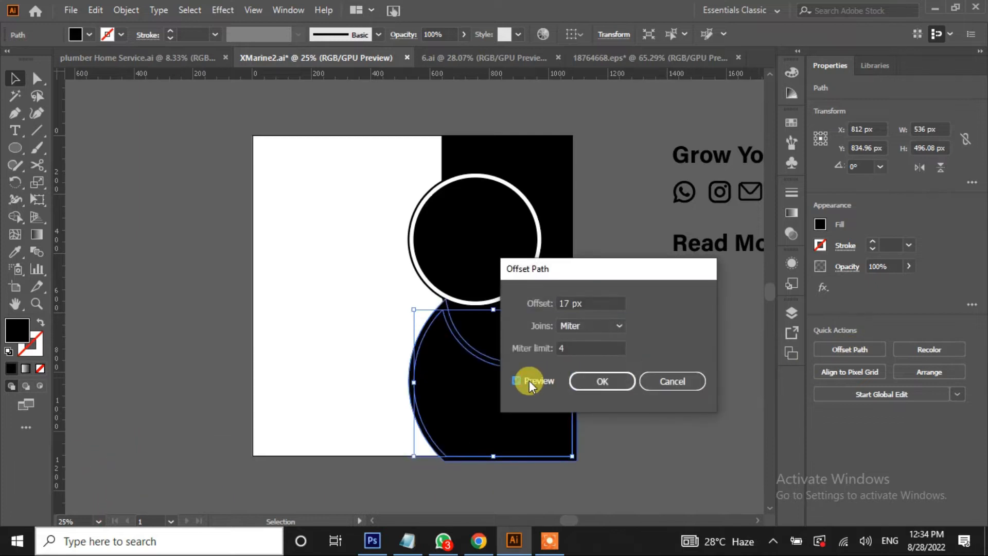
pyautogui.click(595, 376)
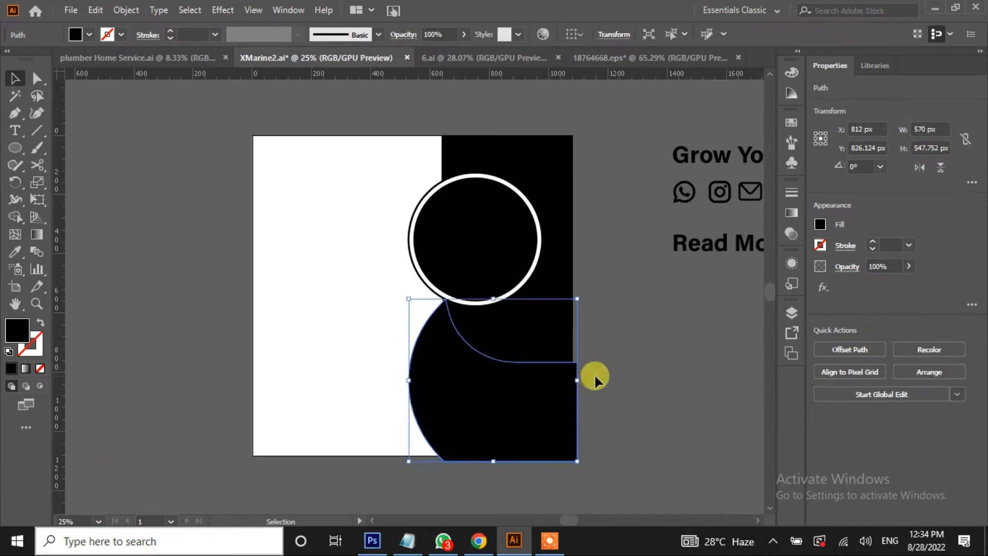
pyautogui.click(40, 323)
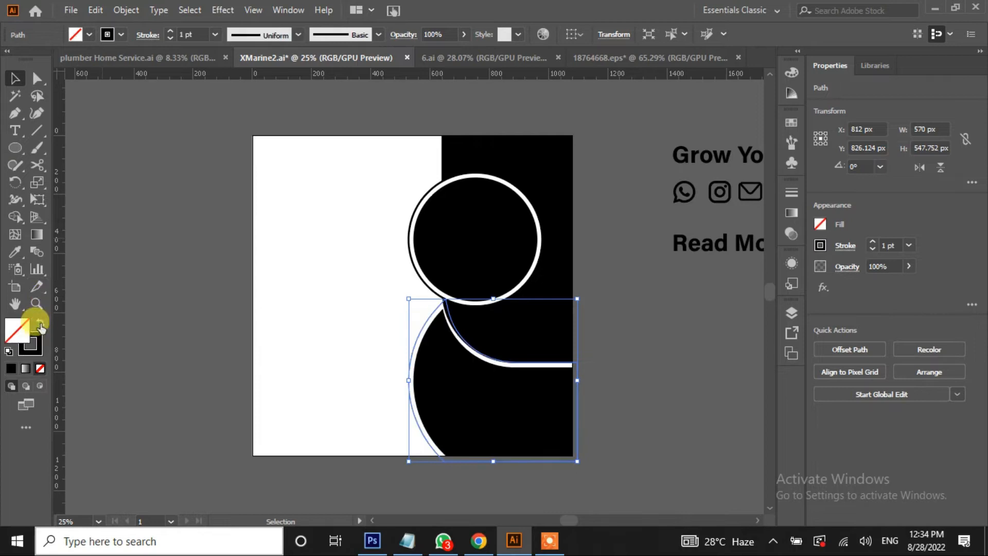
pyautogui.click(172, 31)
pyautogui.click(172, 32)
pyautogui.click(172, 31)
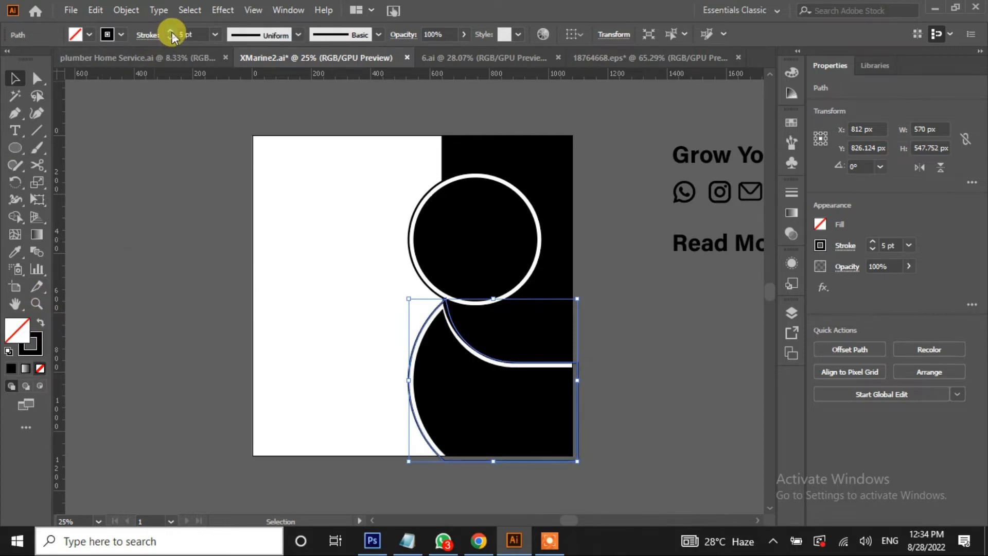
pyautogui.click(220, 274)
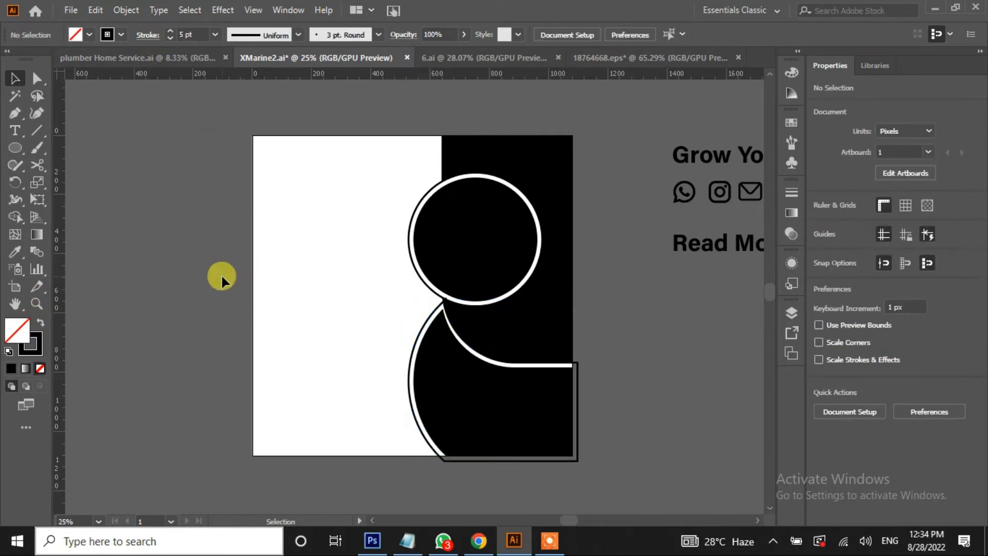
# Scissors-cut the lower circle's outer stroke at six points down its left side
pyautogui.click(37, 166)
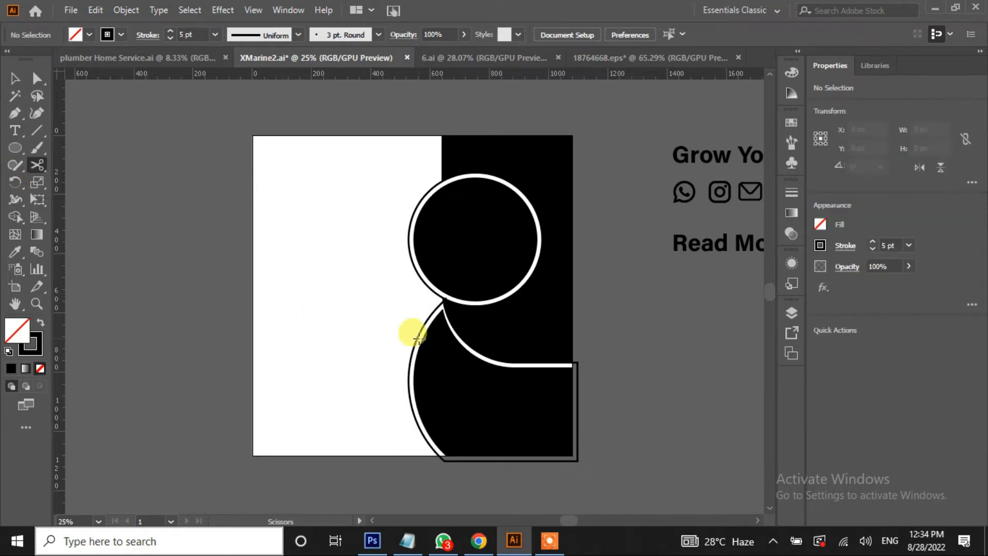
pyautogui.click(440, 305)
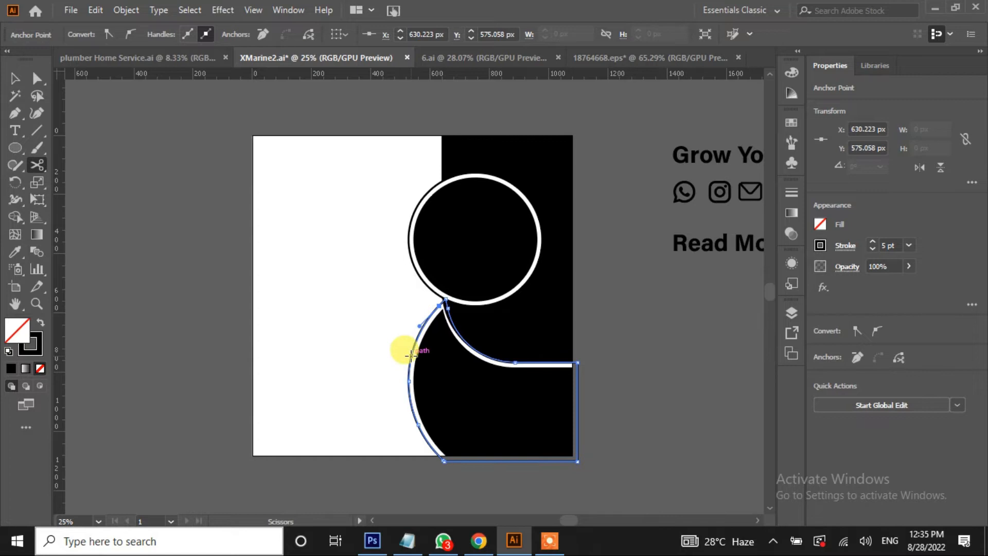
pyautogui.click(417, 337)
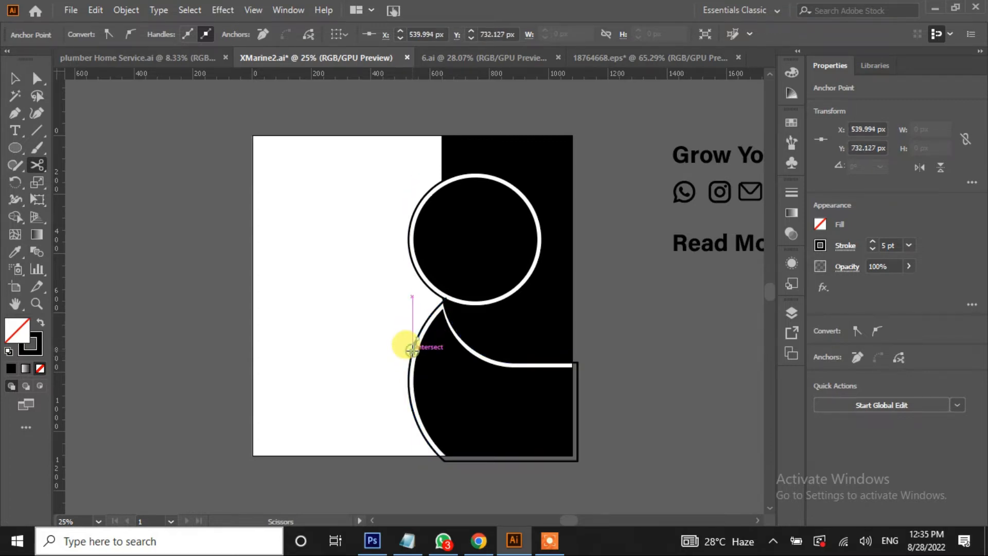
pyautogui.click(409, 372)
pyautogui.click(409, 394)
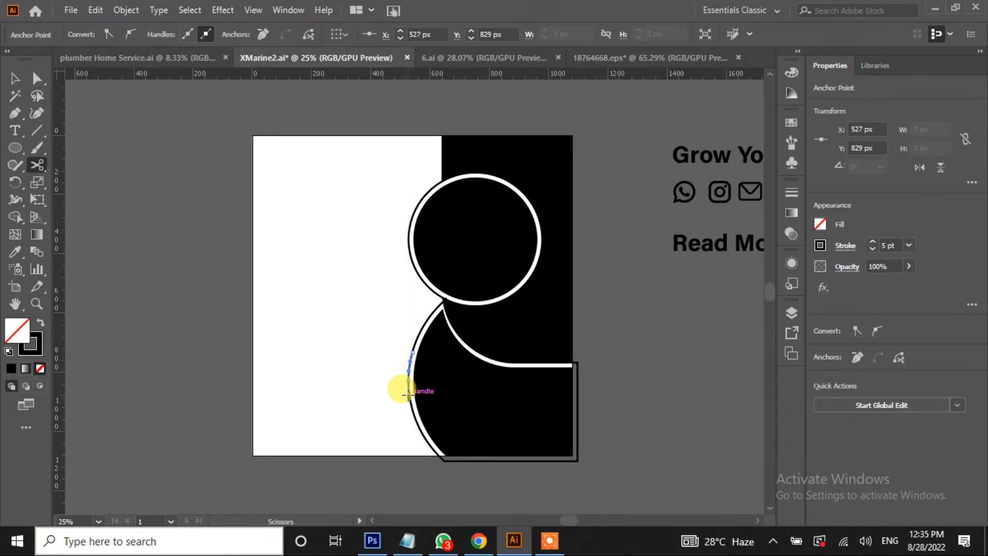
pyautogui.scroll(3, 409, 390)
pyautogui.click(412, 350)
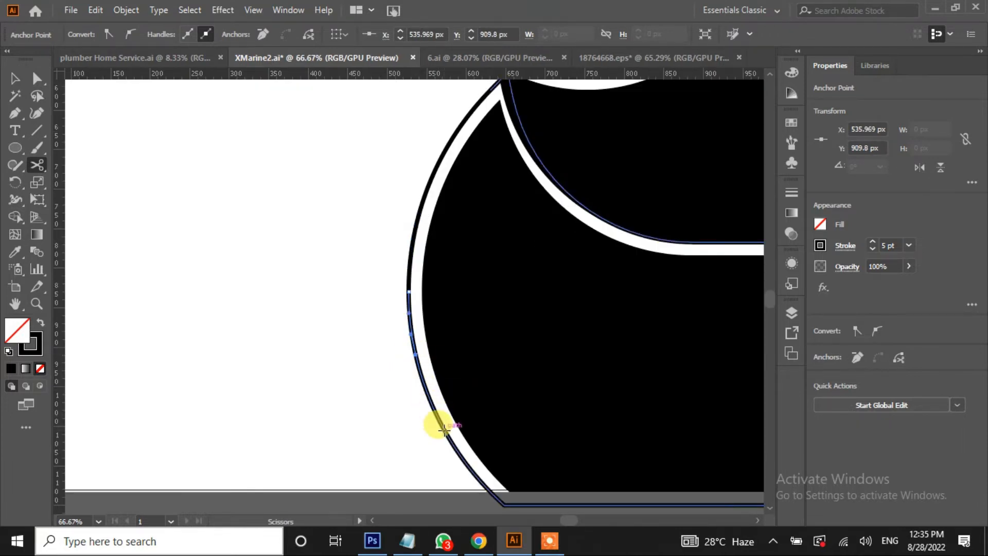
pyautogui.click(483, 484)
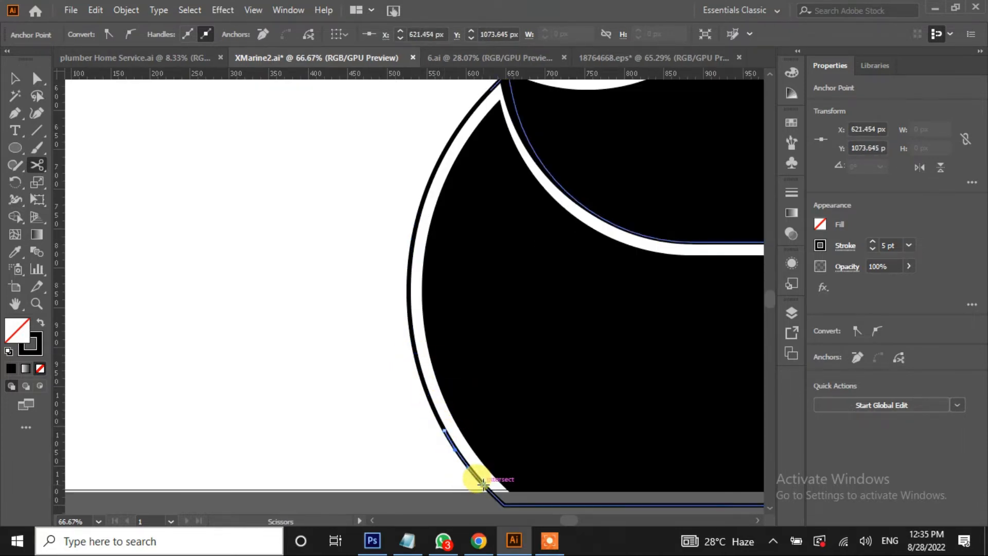
# Delete the bottom leftover segment and alternate arc pieces of the lower ring to leave dashed gaps
pyautogui.click(37, 78)
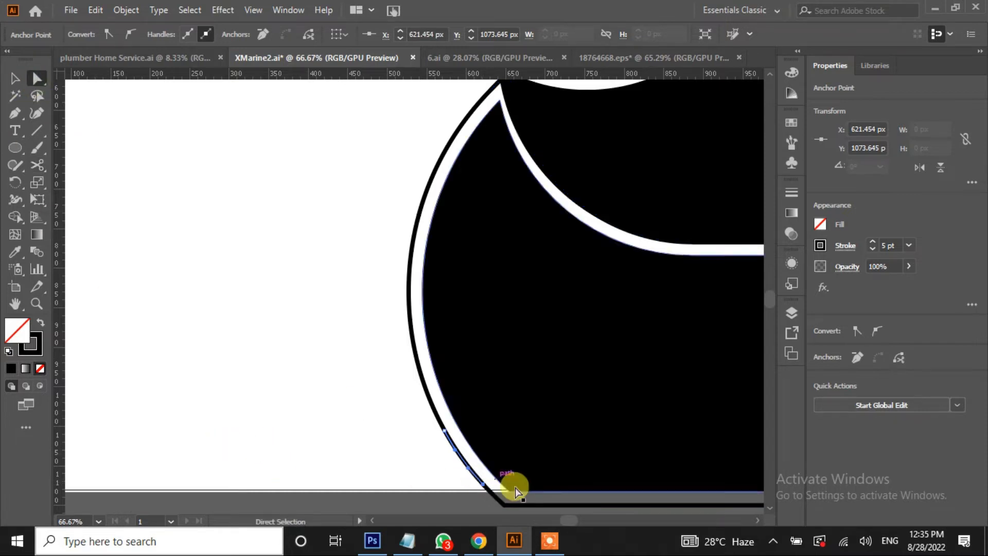
pyautogui.click(526, 507)
pyautogui.press('Delete')
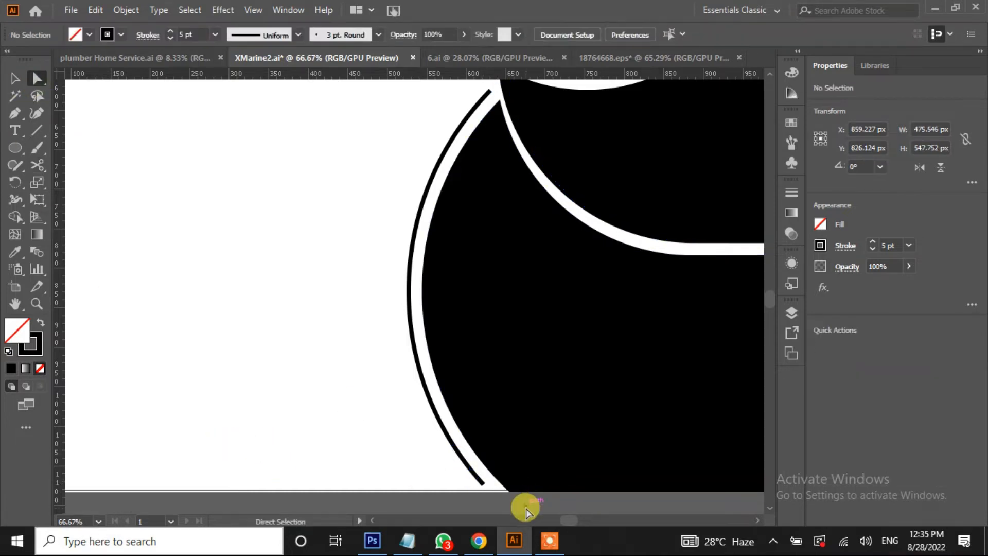
pyautogui.click(458, 126)
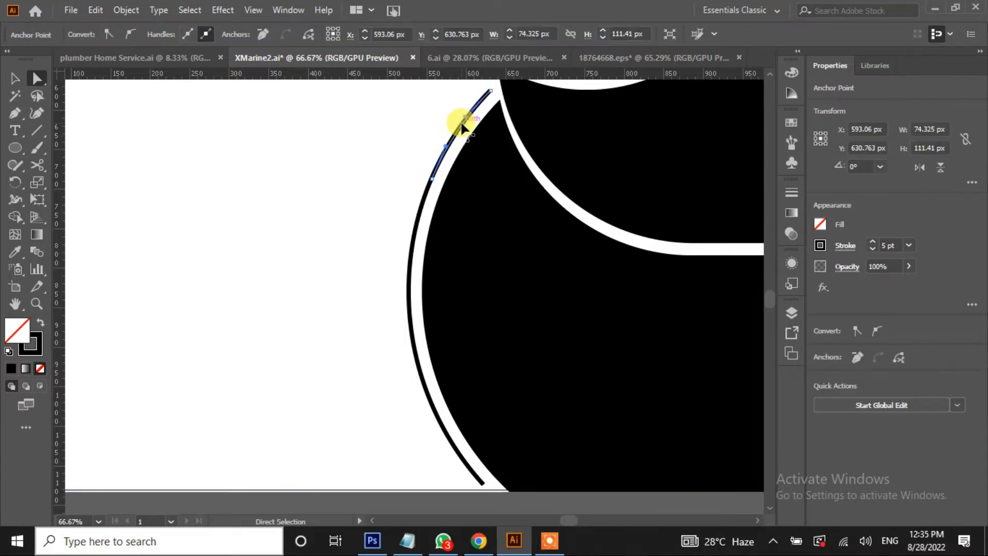
pyautogui.click(421, 206)
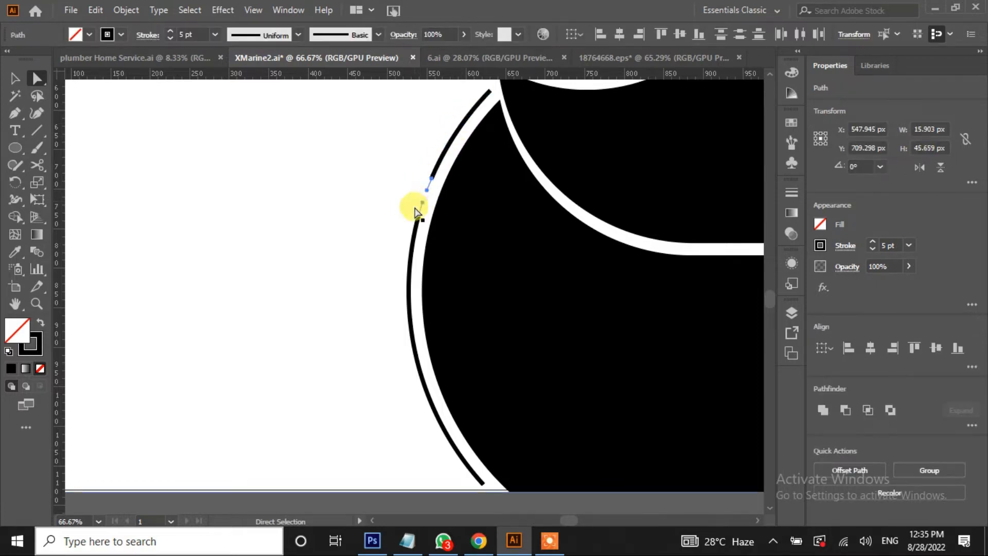
pyautogui.click(411, 315)
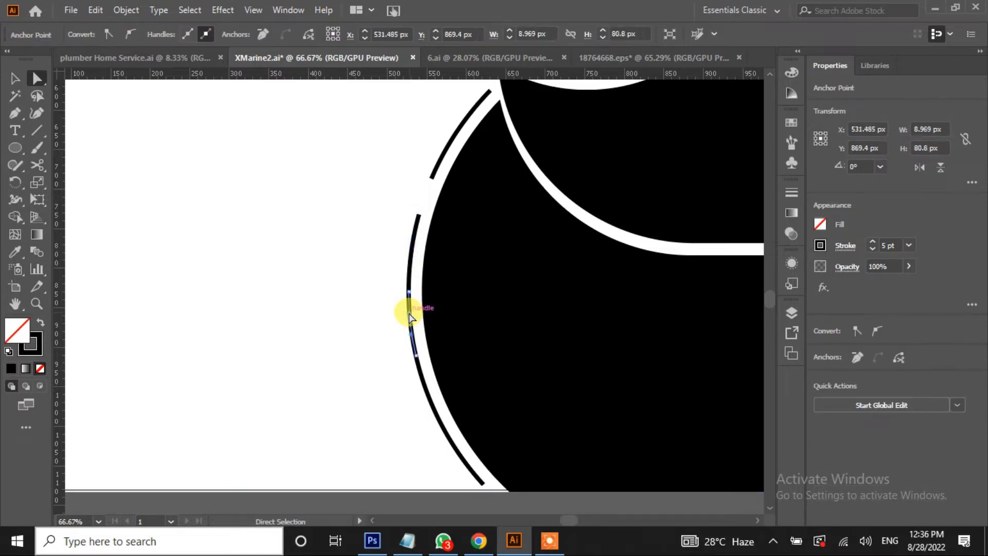
pyautogui.press('Delete')
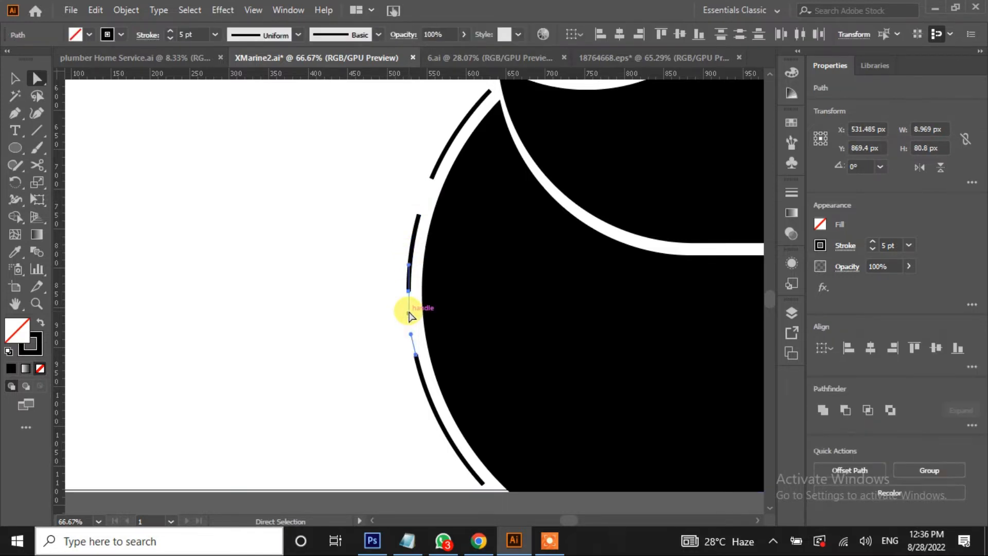
pyautogui.click(441, 413)
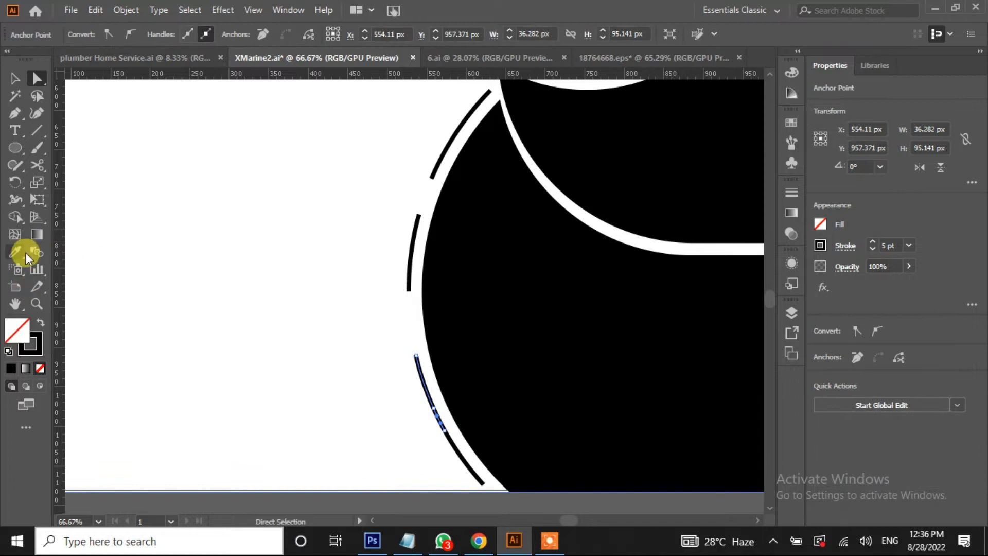
pyautogui.click(451, 443)
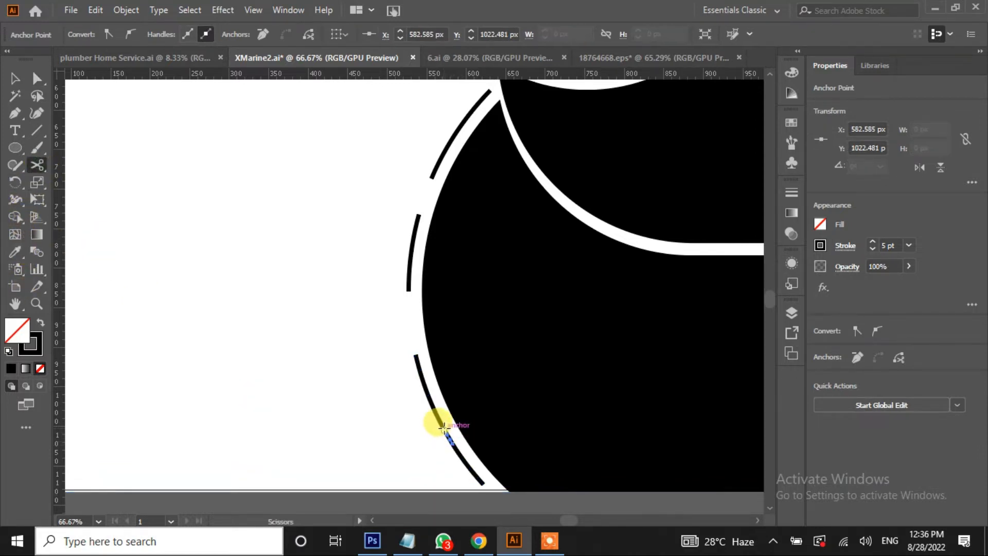
pyautogui.press('Delete')
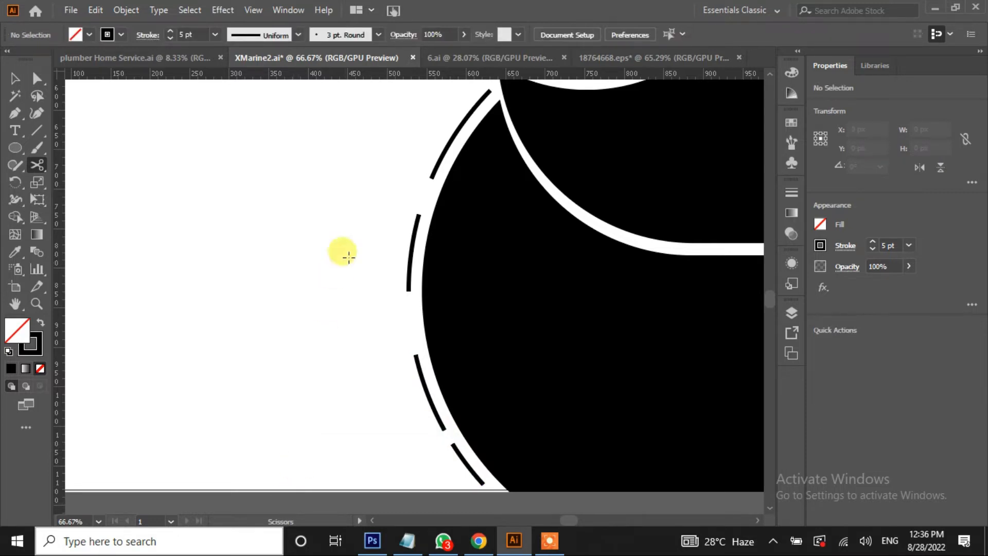
pyautogui.scroll(10, 383, 192)
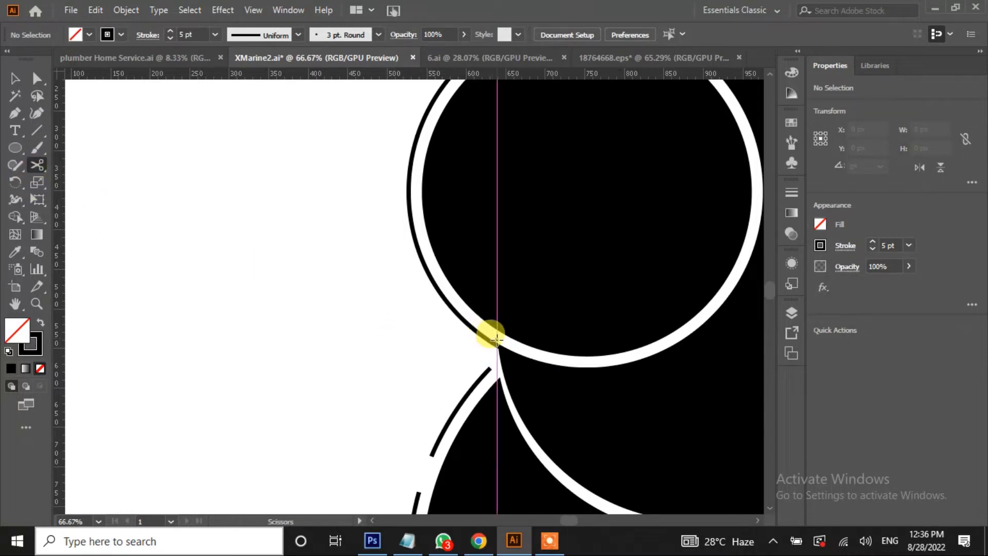
# Scissors-cut the upper circle's outer ring at four points along its left side
pyautogui.press('v')
pyautogui.click(427, 280)
pyautogui.click(37, 165)
pyautogui.click(494, 342)
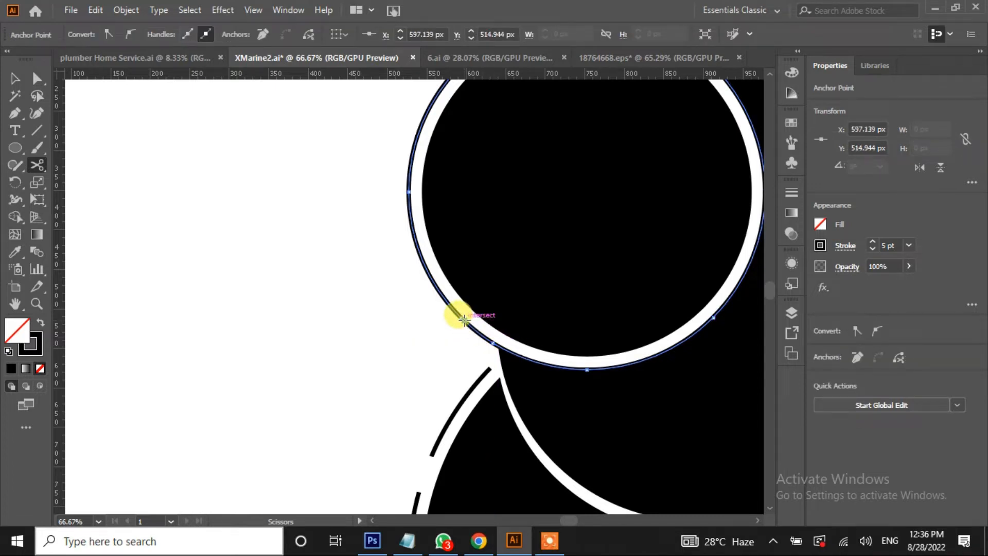
pyautogui.click(422, 264)
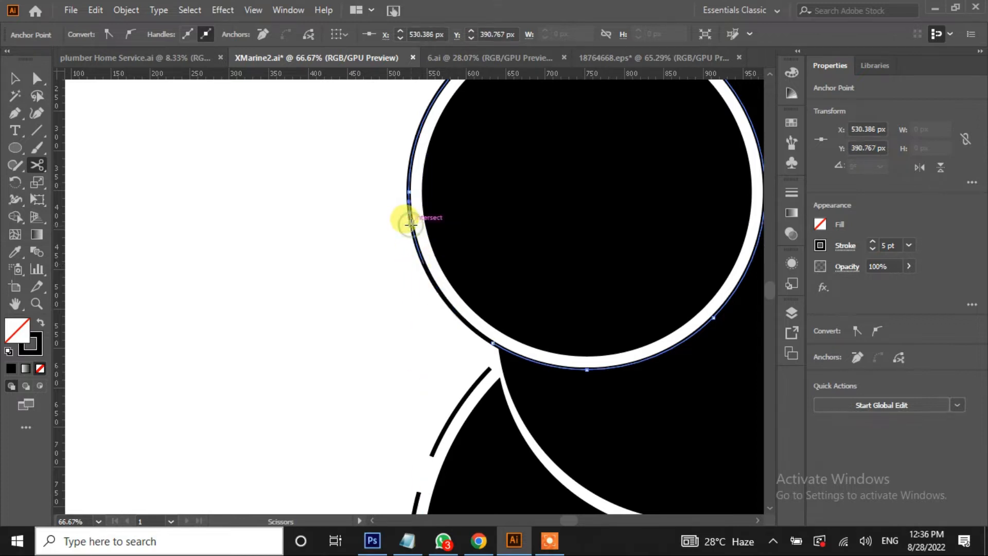
pyautogui.click(412, 148)
pyautogui.scroll(4, 409, 143)
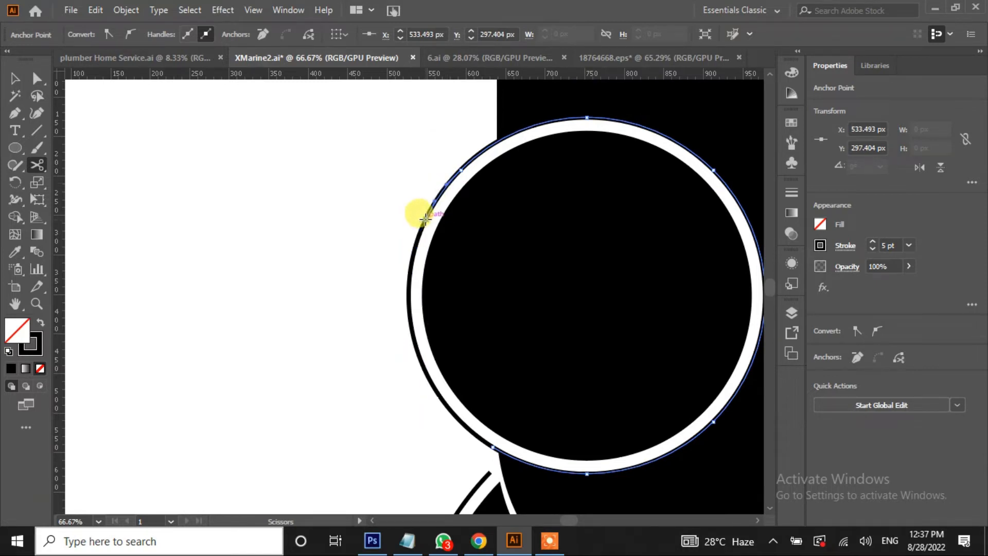
pyautogui.click(489, 147)
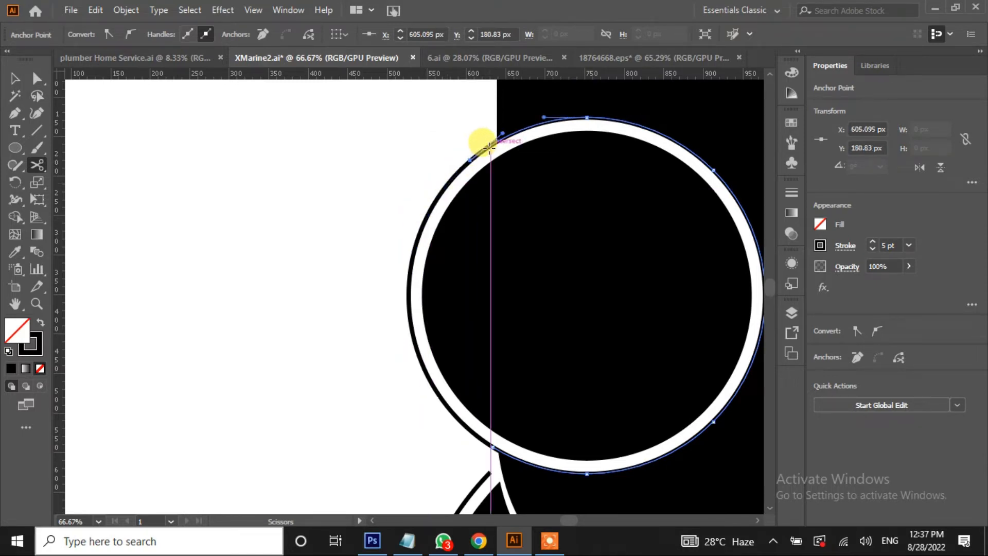
# Delete alternate arc pieces of the upper ring to leave gaps, then fit the artboard in view
pyautogui.click(37, 78)
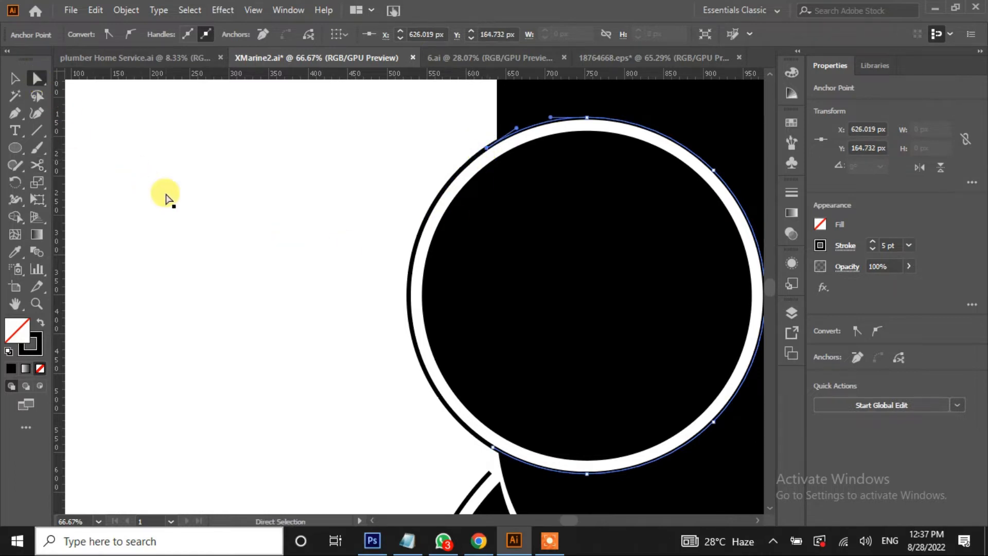
pyautogui.click(165, 199)
pyautogui.moveTo(487, 149); pyautogui.dragTo(489, 155)
pyautogui.press('Delete')
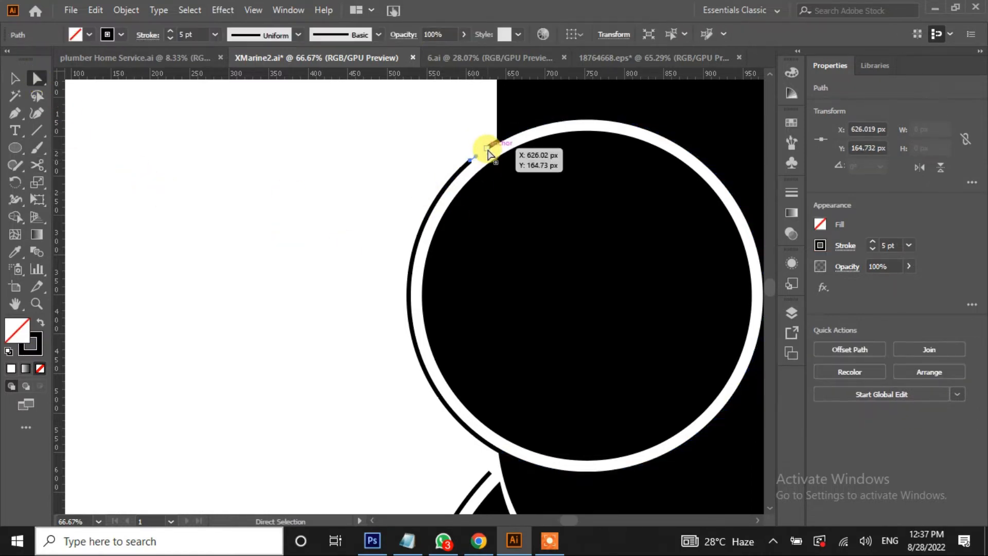
pyautogui.press('Delete')
pyautogui.click(438, 210)
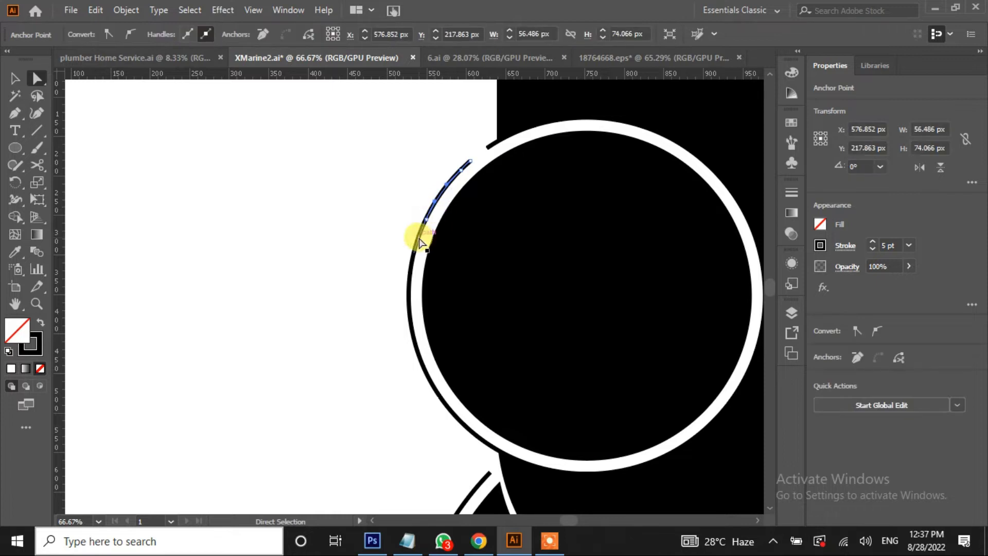
pyautogui.press('Delete')
pyautogui.press('Delete')
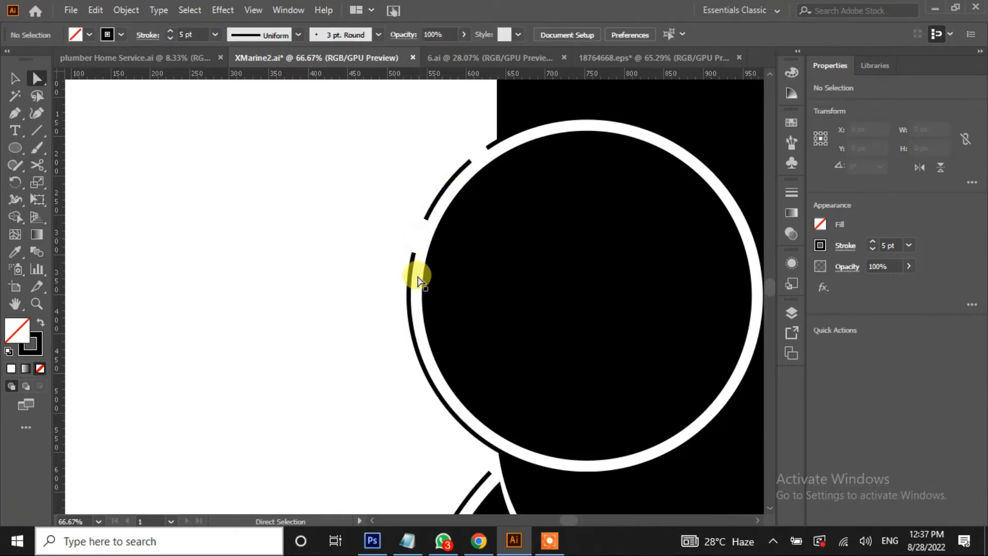
pyautogui.click(410, 303)
pyautogui.click(421, 360)
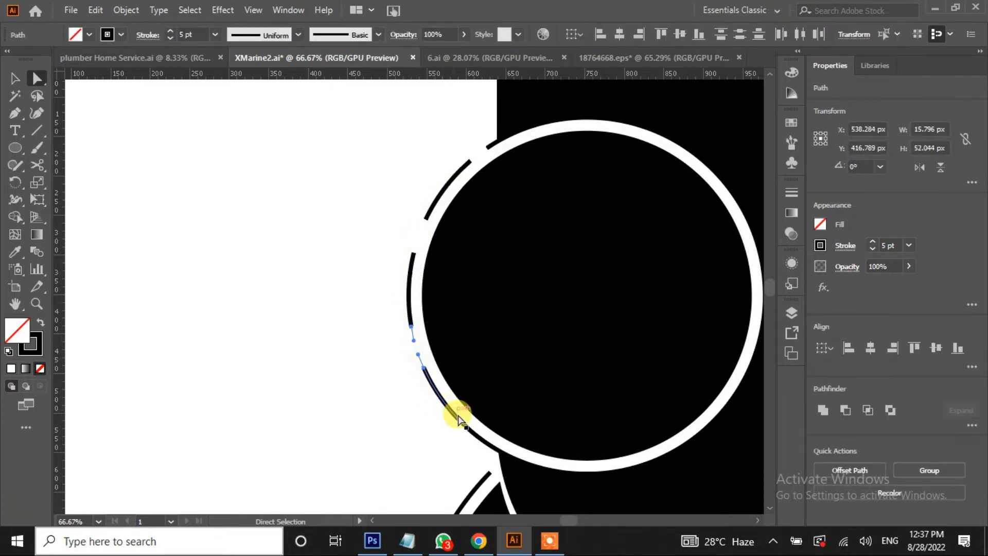
pyautogui.press('Delete')
pyautogui.press('Delete')
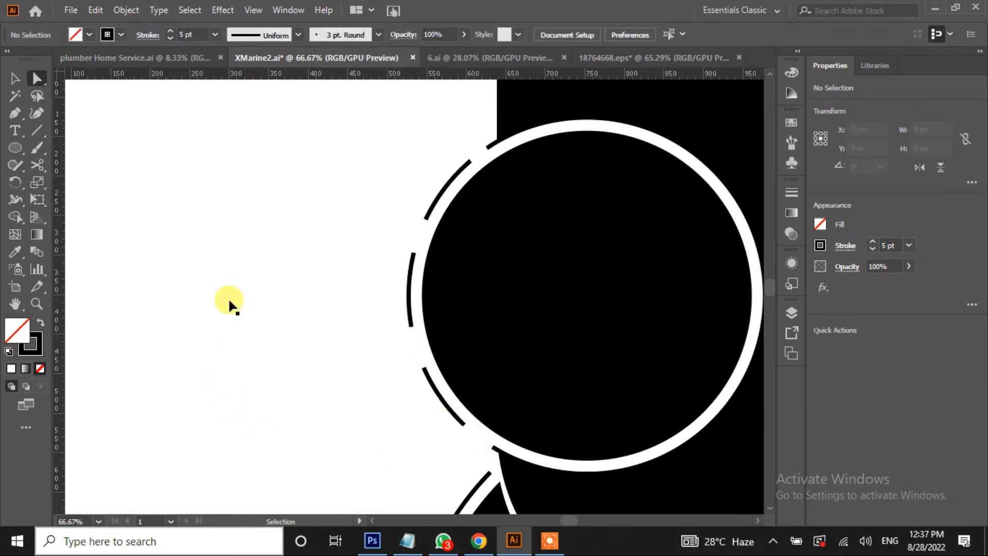
pyautogui.hotkey('ctrl', '0')
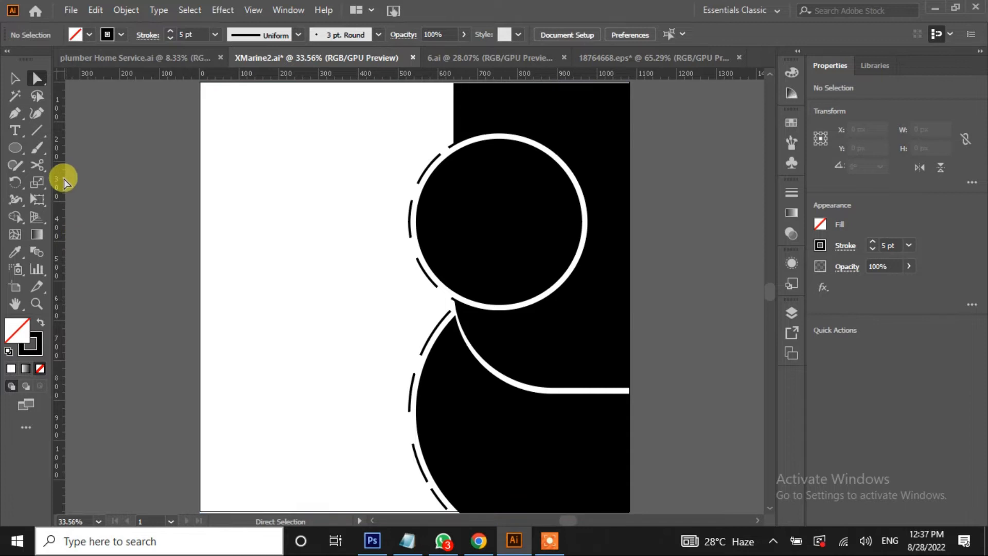
# Give the background rectangle a light grey fill
pyautogui.click(14, 79)
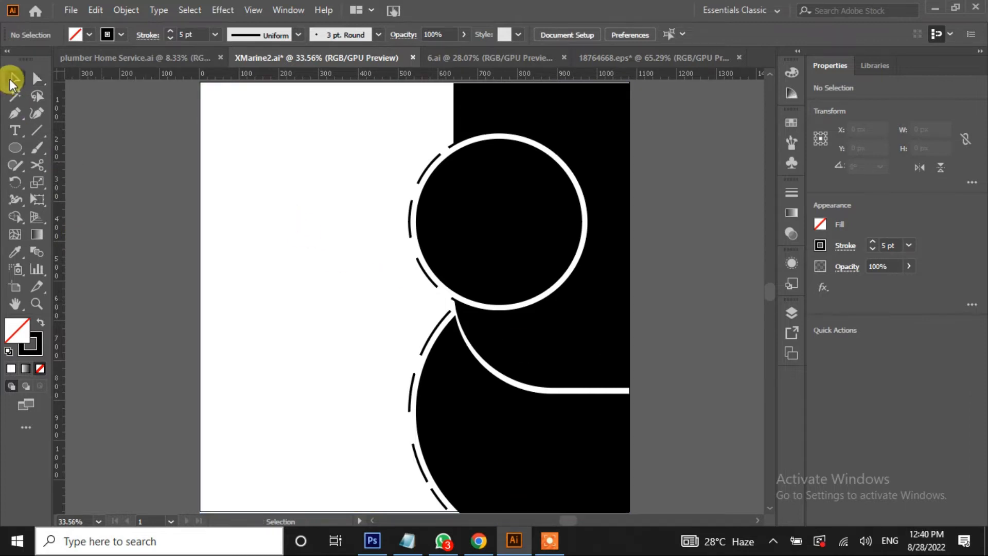
pyautogui.click(271, 187)
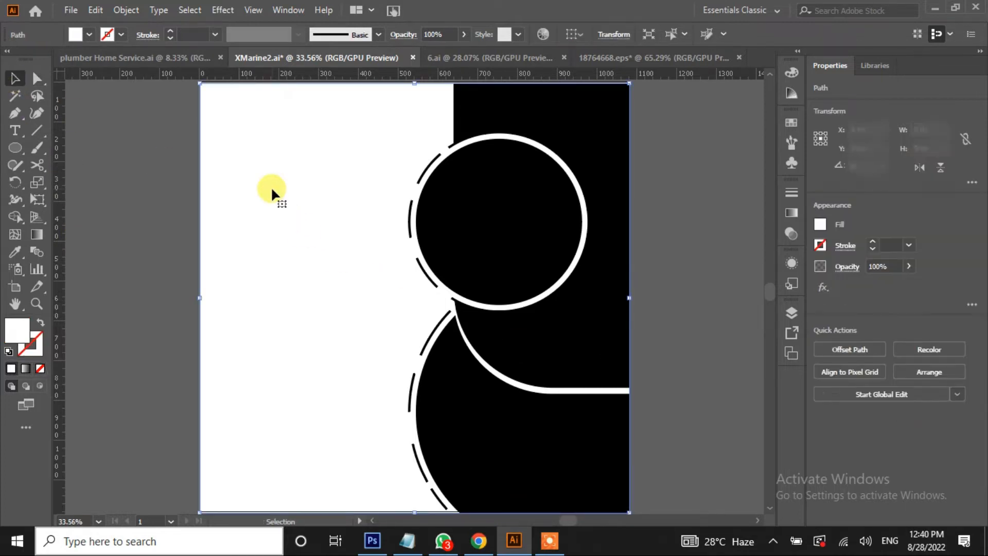
pyautogui.click(91, 35)
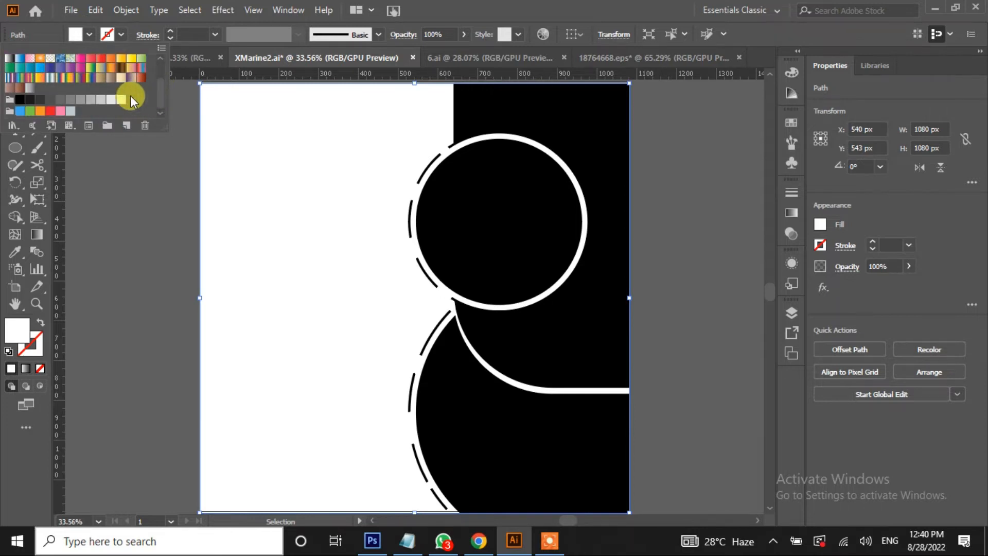
pyautogui.click(111, 101)
pyautogui.click(102, 100)
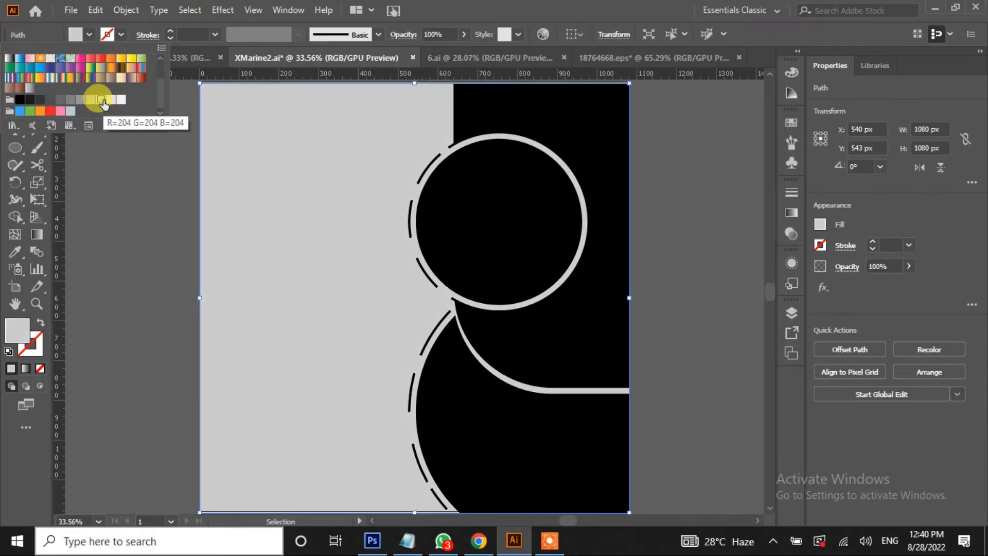
pyautogui.click(110, 99)
pyautogui.click(165, 201)
pyautogui.click(163, 199)
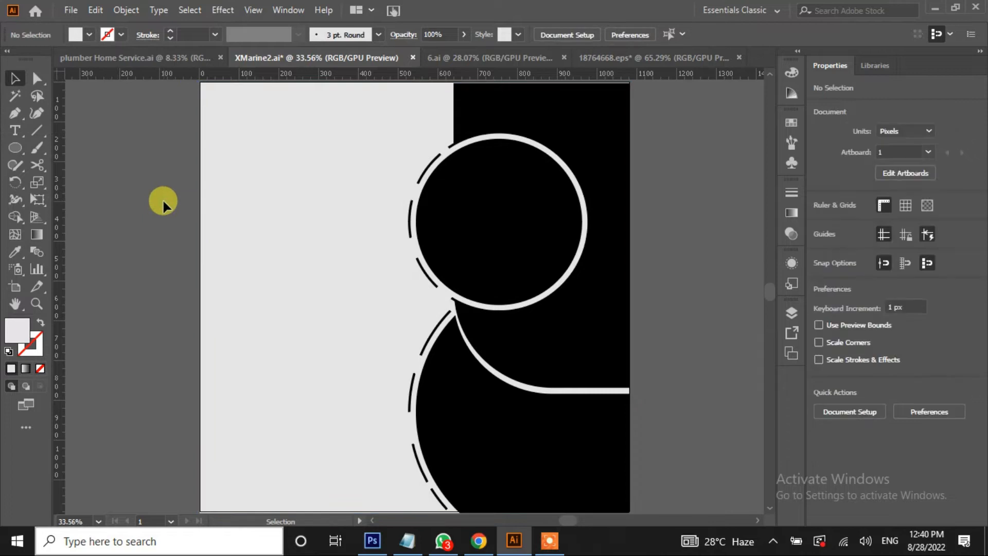
# Fill the tall right-hand rectangle with the light-to-dark blue gradient swatch
pyautogui.click(612, 124)
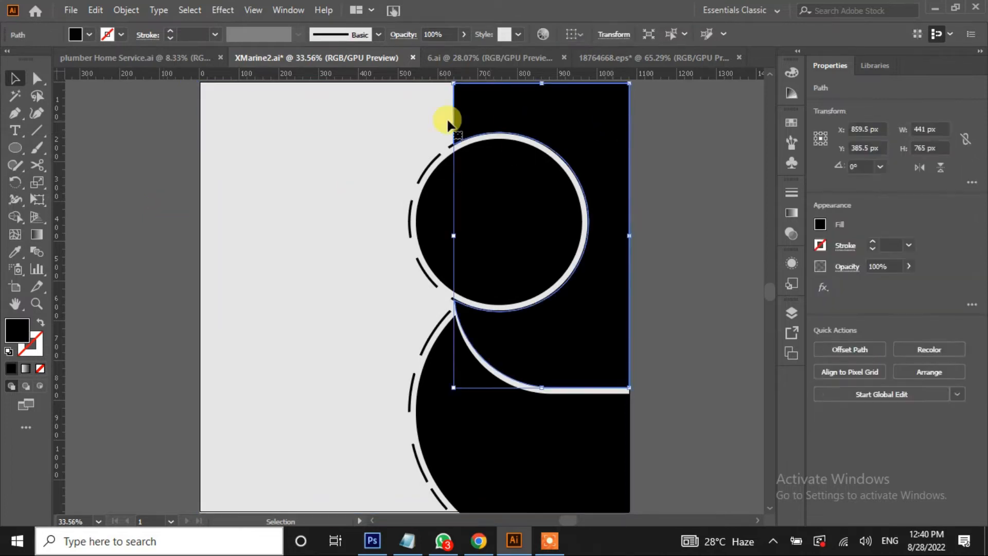
pyautogui.click(89, 34)
pyautogui.click(101, 69)
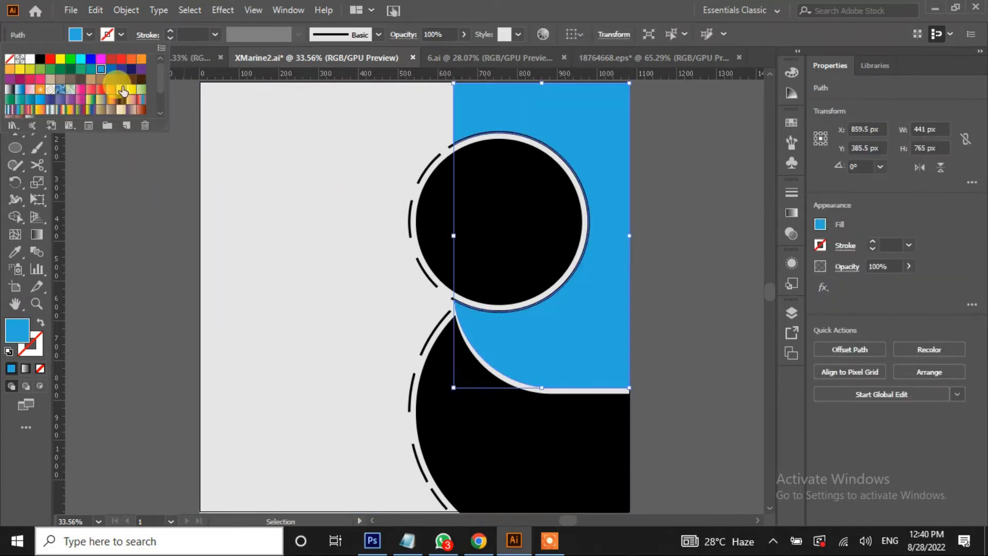
pyautogui.click(111, 70)
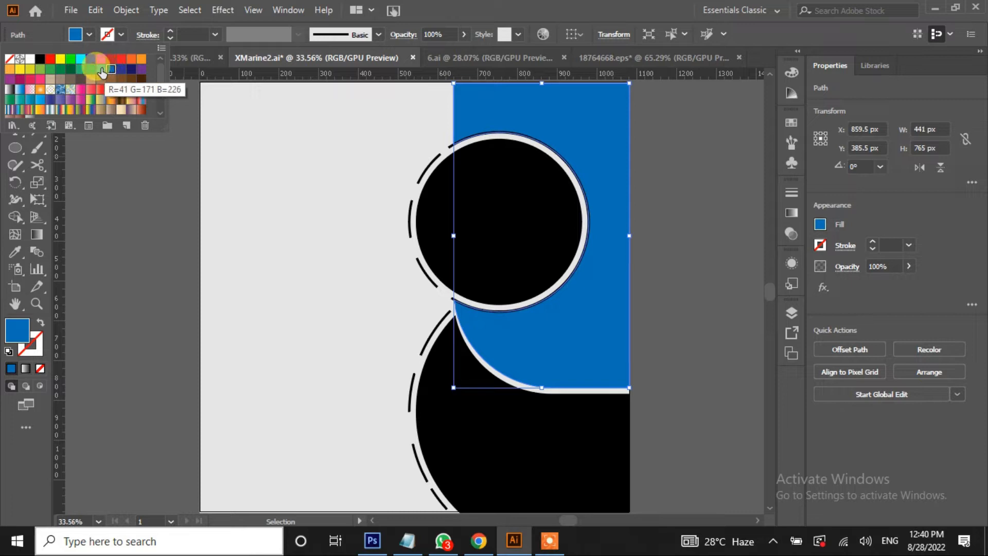
pyautogui.click(39, 102)
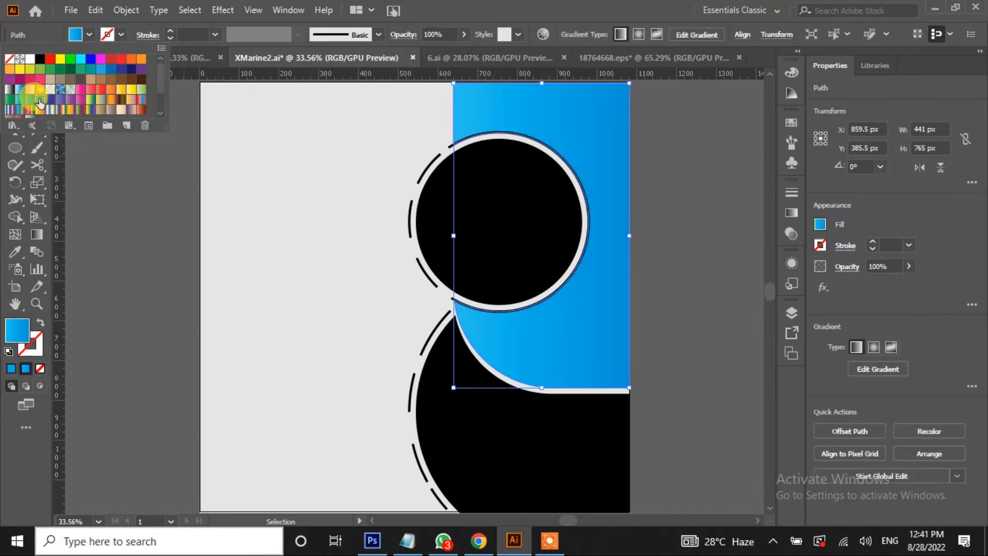
pyautogui.click(134, 245)
pyautogui.click(137, 245)
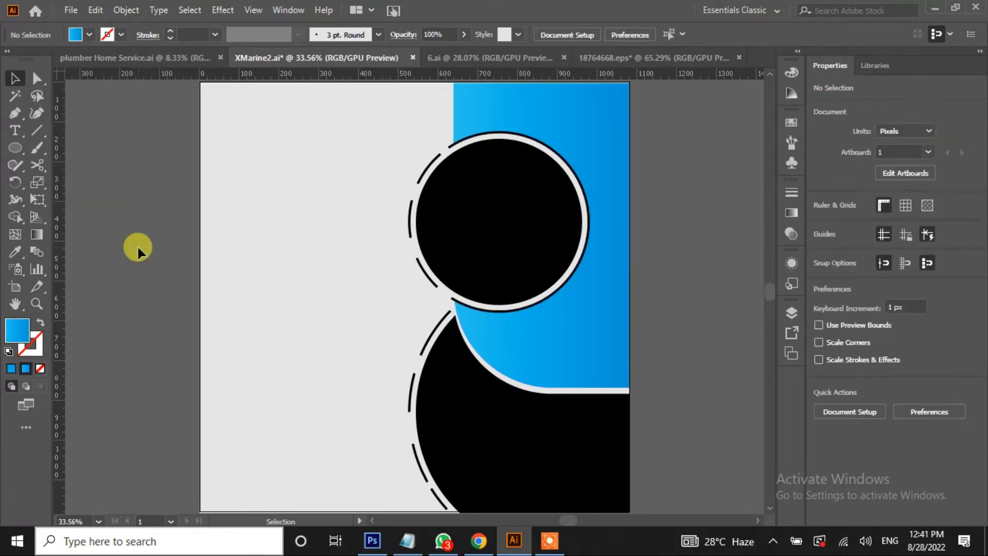
# Recolour the large lower black shape medium grey
pyautogui.click(488, 431)
pyautogui.click(88, 35)
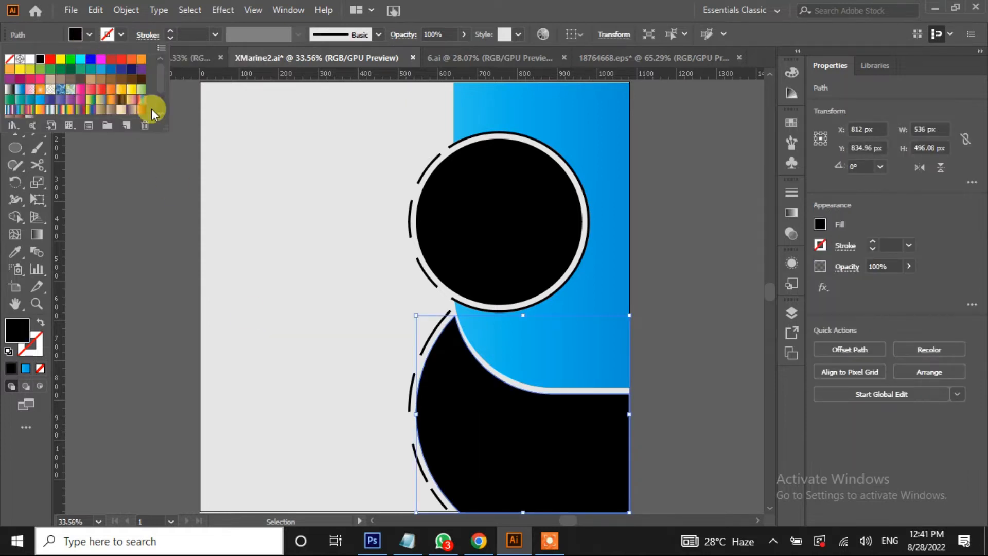
pyautogui.scroll(-3, 161, 85)
pyautogui.click(81, 98)
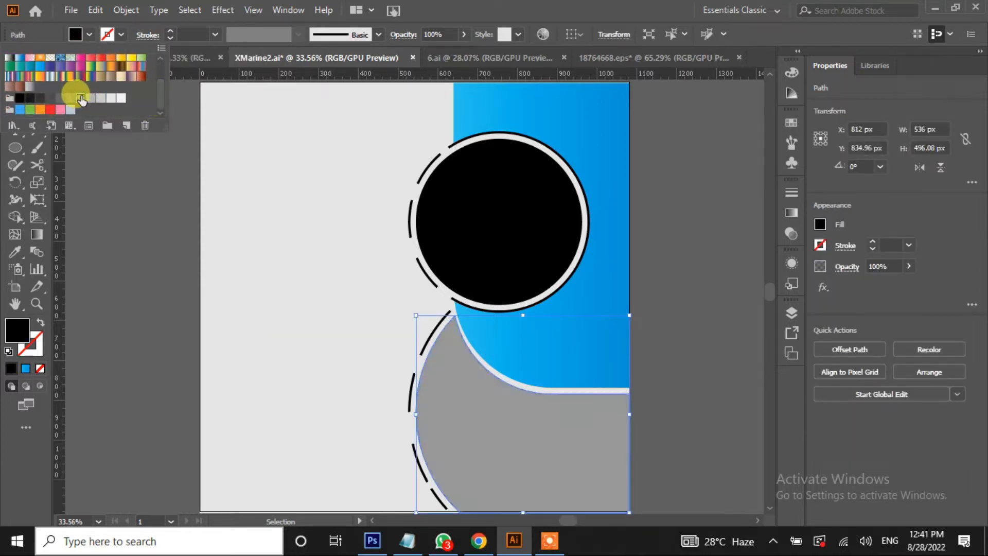
pyautogui.click(129, 205)
pyautogui.click(128, 203)
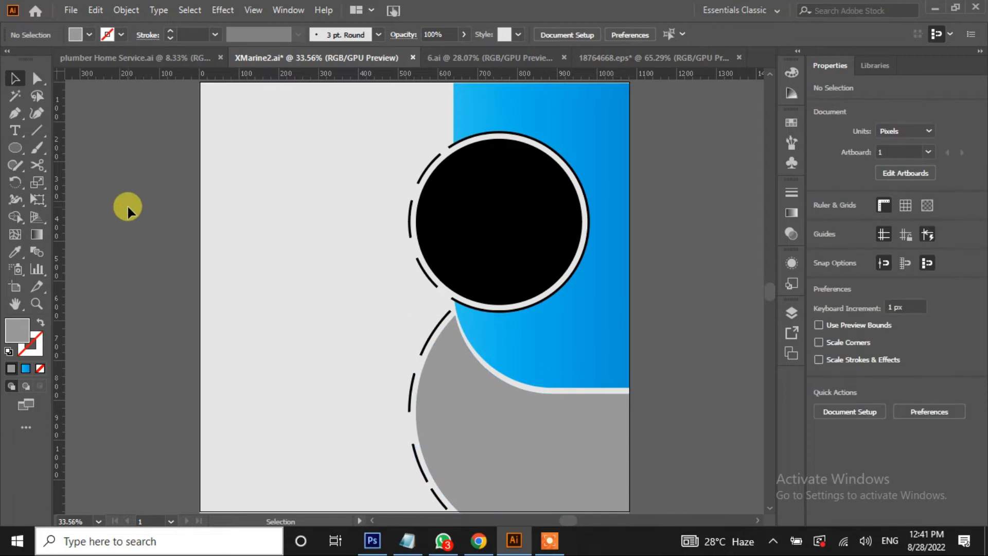
pyautogui.click(473, 248)
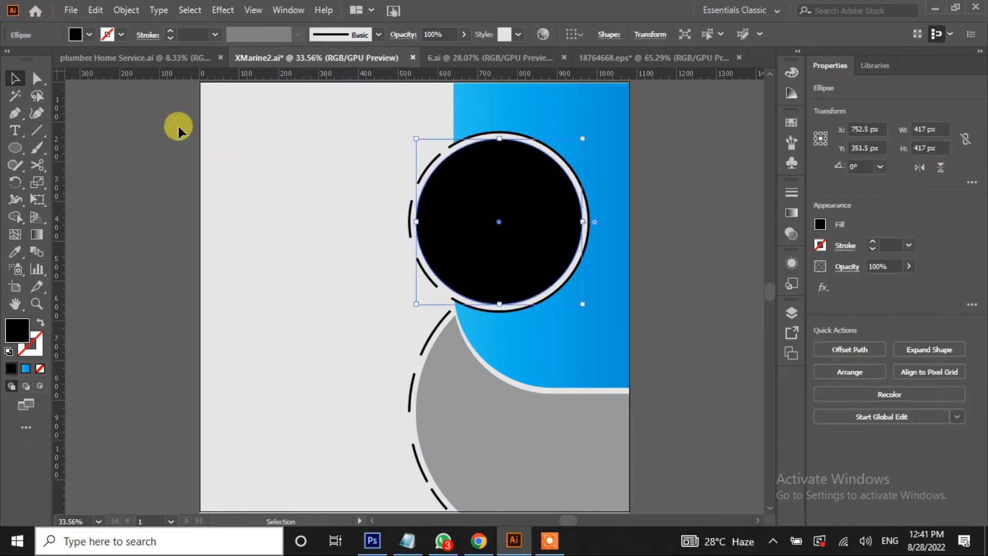
# Place the photo of the woman reading from the Downloads folder onto the artboard
pyautogui.click(72, 12)
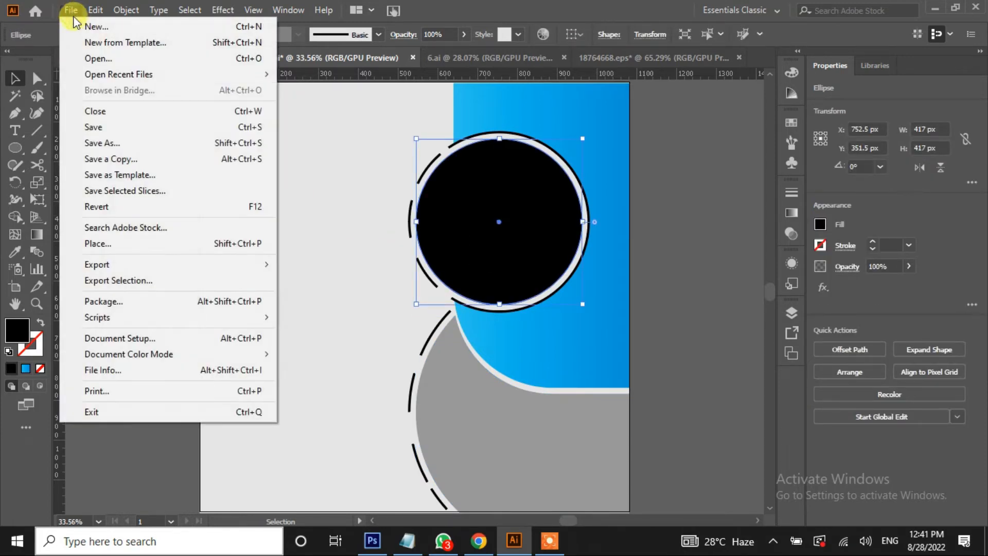
pyautogui.click(115, 247)
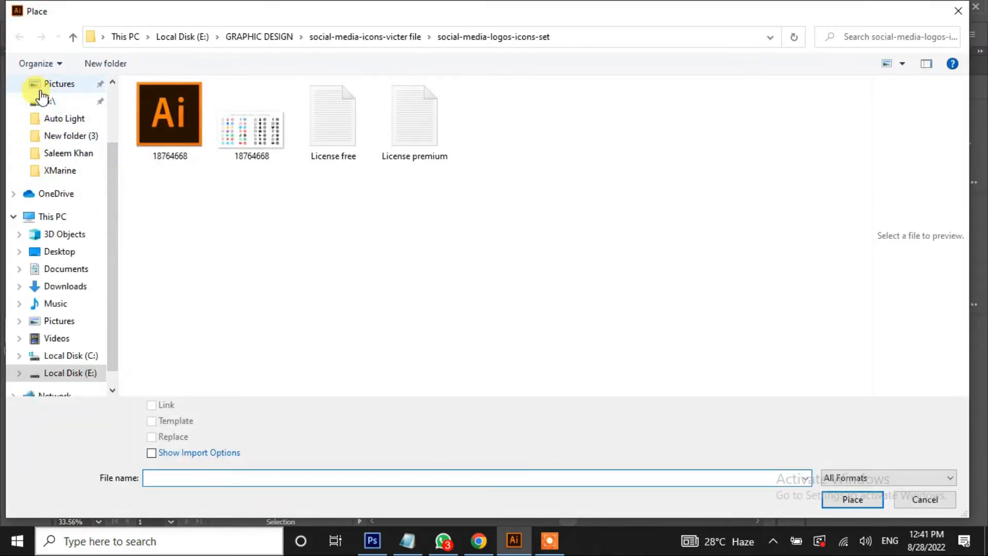
pyautogui.scroll(3, 106, 211)
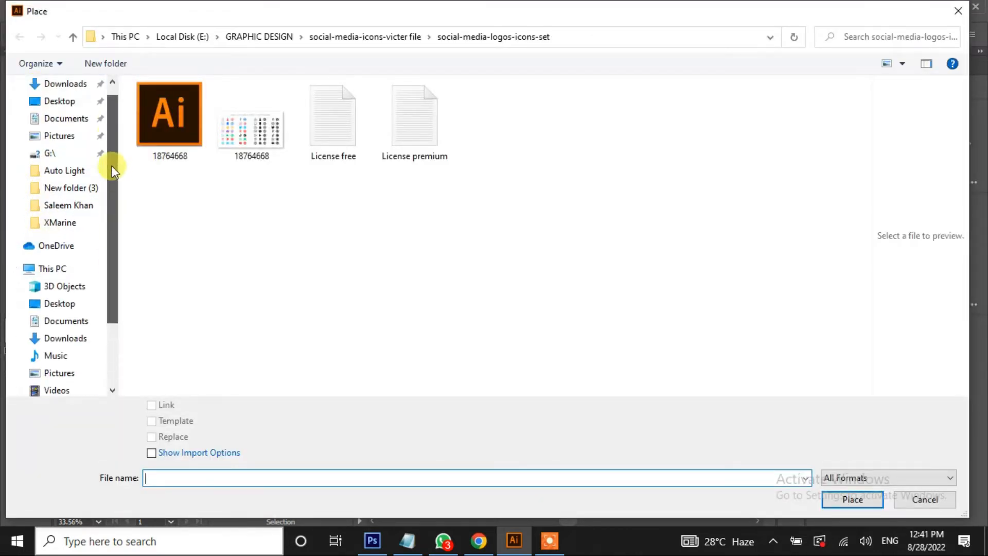
pyautogui.click(72, 112)
pyautogui.click(171, 144)
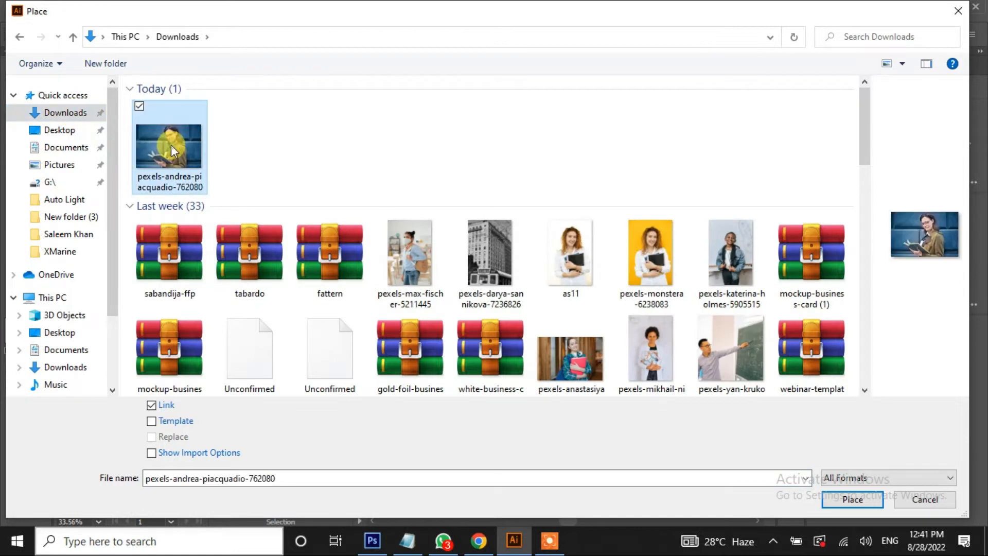
pyautogui.click(865, 503)
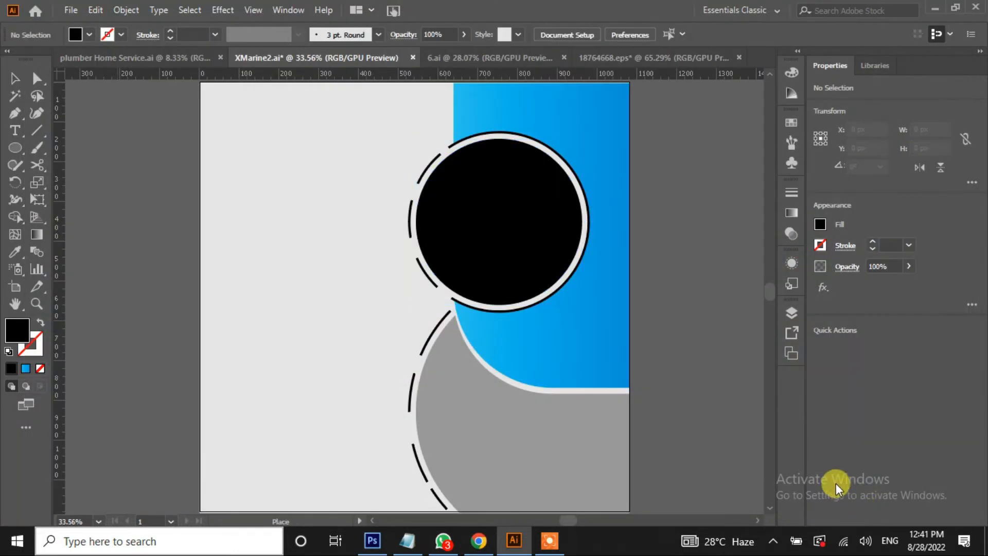
pyautogui.click(311, 191)
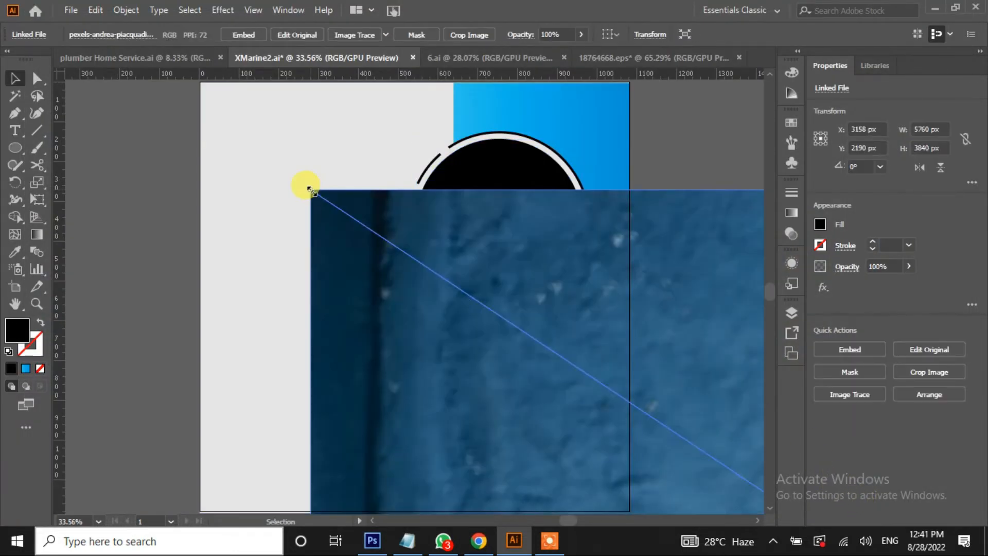
# Shrink the photo to 828 × 552 px and move it over the black circle
pyautogui.hotkey('ctrl', '0')
pyautogui.hotkey('ctrl', '-')
pyautogui.hotkey('ctrl', '-')
pyautogui.hotkey('ctrl', '-')
pyautogui.hotkey('ctrl', '-')
pyautogui.hotkey('ctrl', '-')
pyautogui.hotkey('ctrl', '-')
pyautogui.hotkey('ctrl', '-')
pyautogui.hotkey('ctrl', '-')
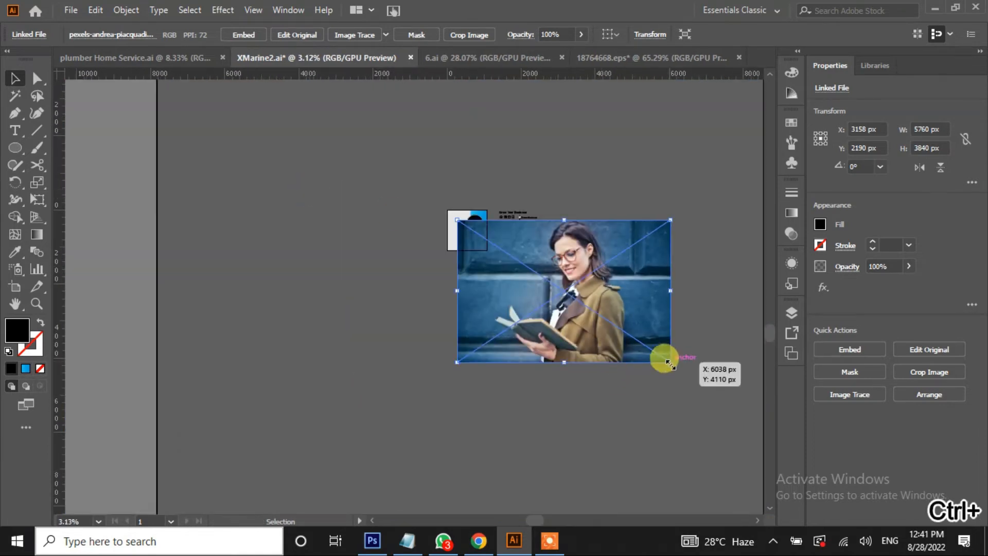
pyautogui.moveTo(666, 361); pyautogui.dragTo(456, 231)
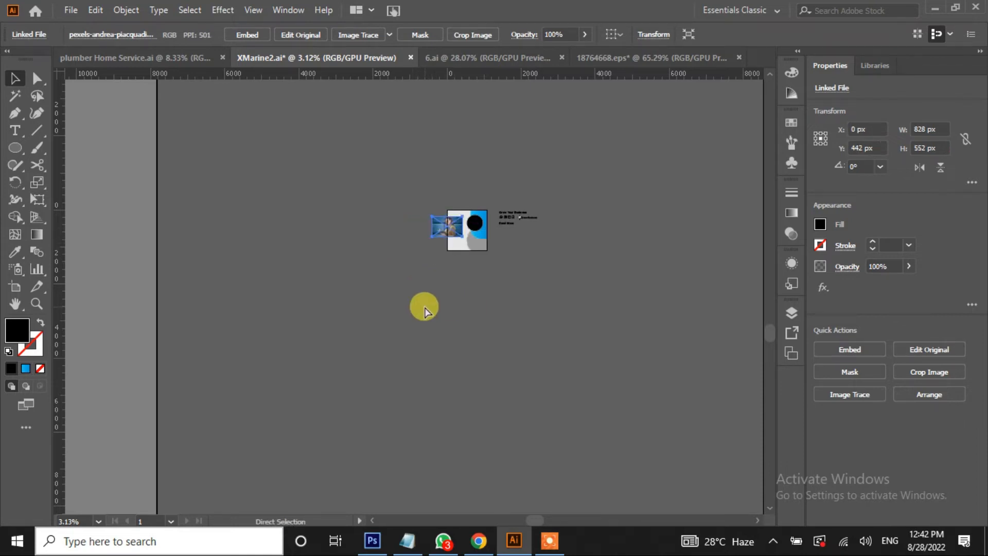
pyautogui.hotkey('ctrl', '0')
pyautogui.moveTo(287, 265); pyautogui.dragTo(535, 278)
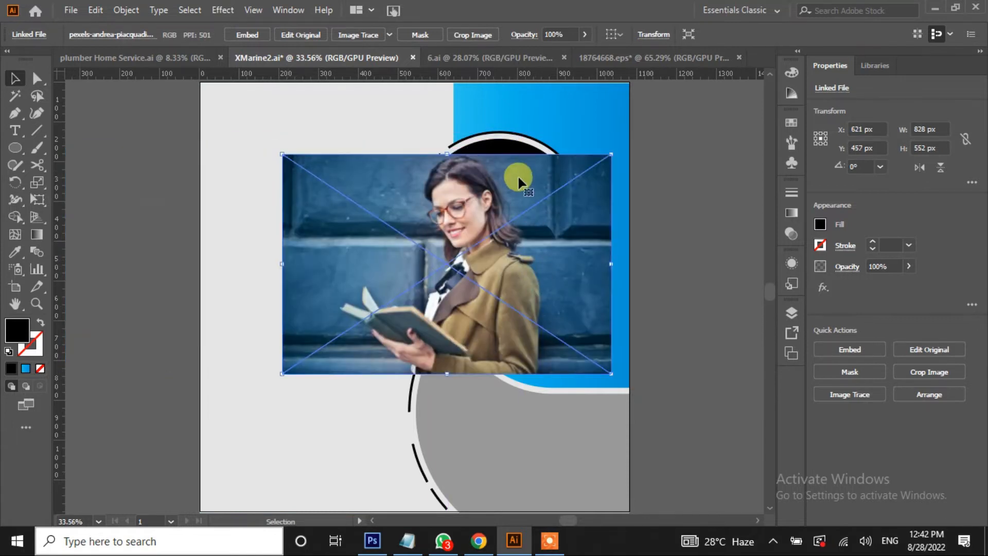
# Bring the circle to the front and make a clipping mask of the photo inside it
pyautogui.click(509, 149)
pyautogui.rightClick(507, 147)
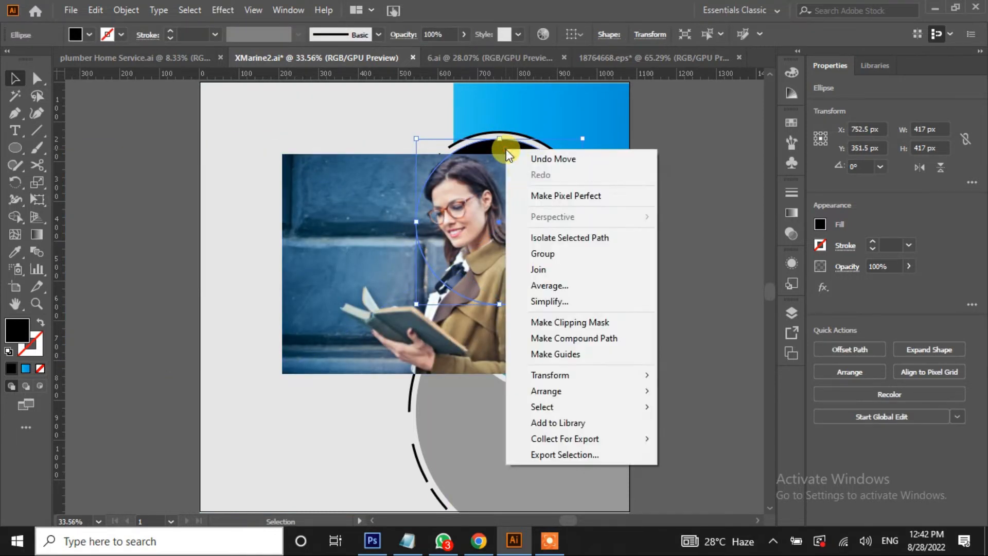
pyautogui.moveTo(561, 388)
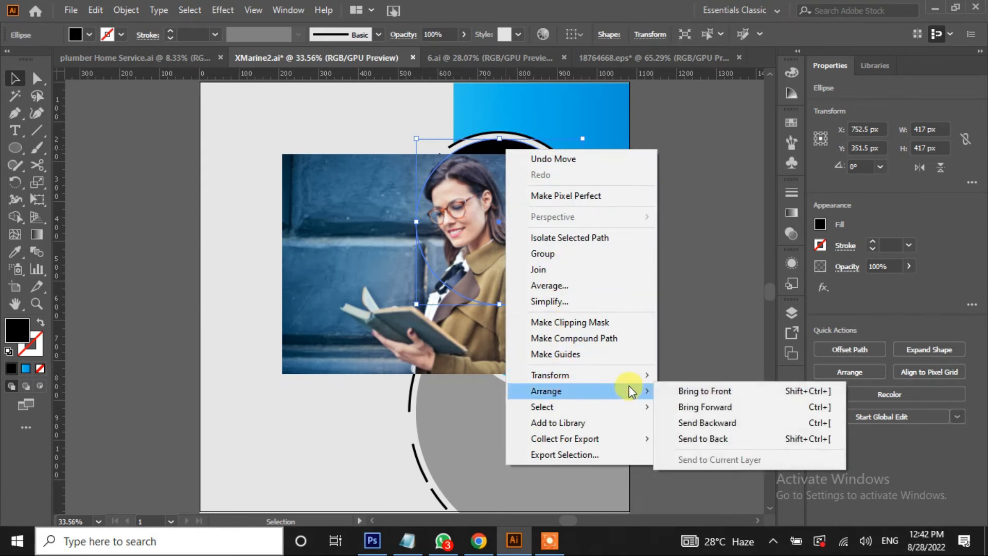
pyautogui.click(715, 391)
pyautogui.click(578, 351)
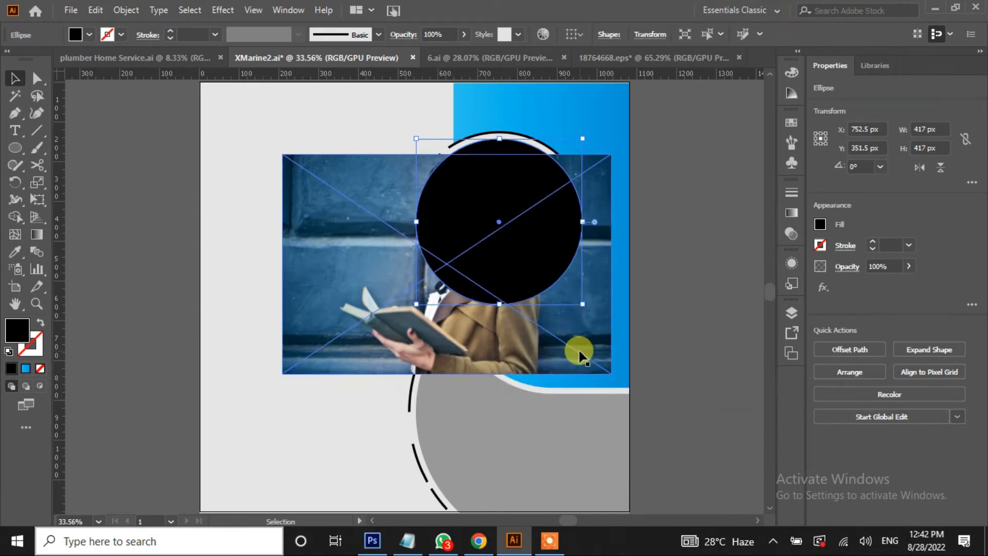
pyautogui.keyDown('shift'); pyautogui.click(487, 150); pyautogui.keyUp('shift')
pyautogui.rightClick(491, 188)
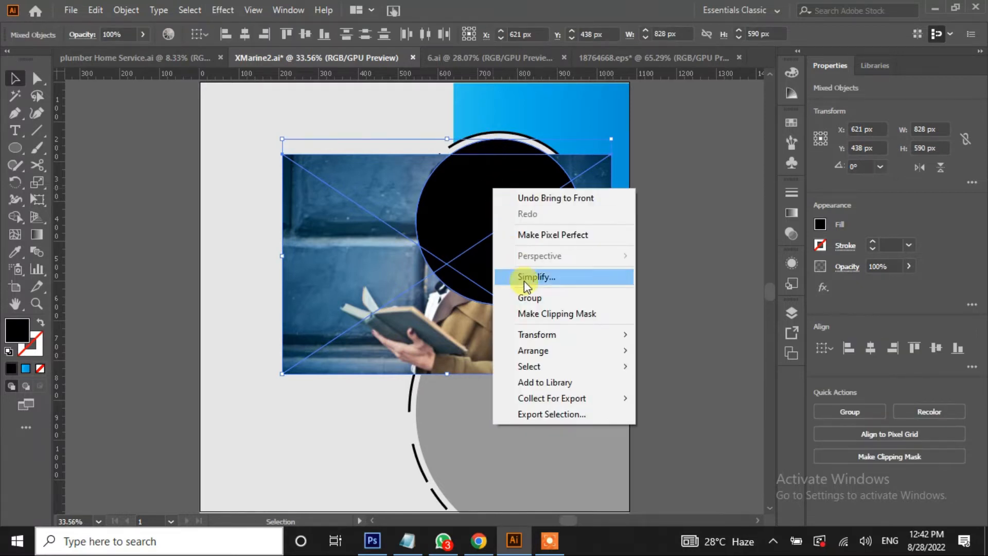
pyautogui.click(534, 312)
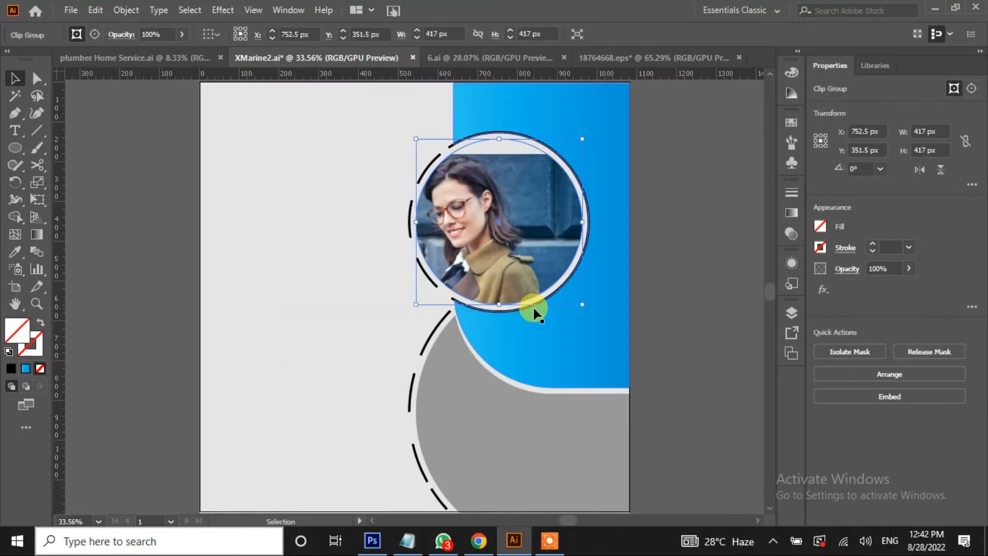
# Reposition the photo within the circular mask using the Layers panel
pyautogui.click(790, 314)
pyautogui.click(666, 343)
pyautogui.click(745, 374)
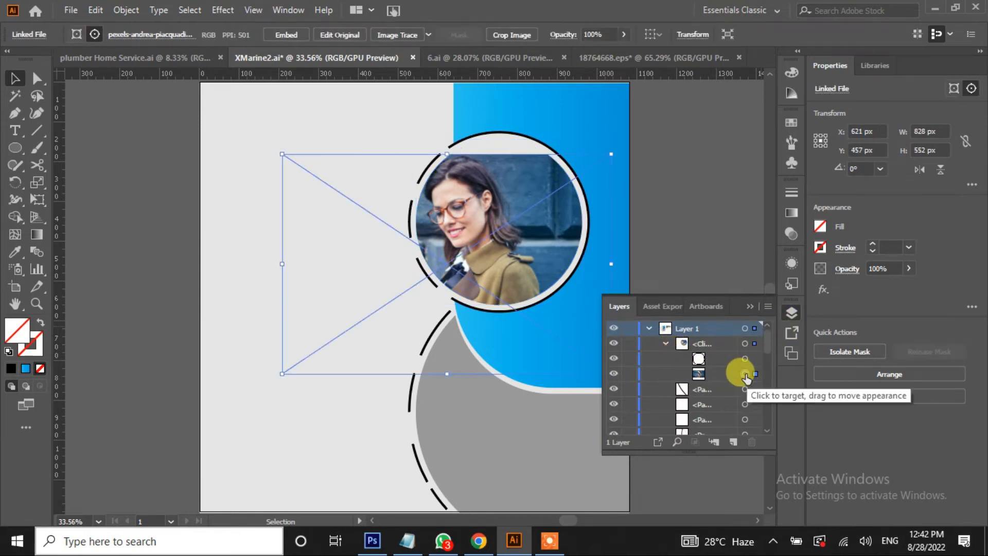
pyautogui.moveTo(510, 241); pyautogui.dragTo(520, 214)
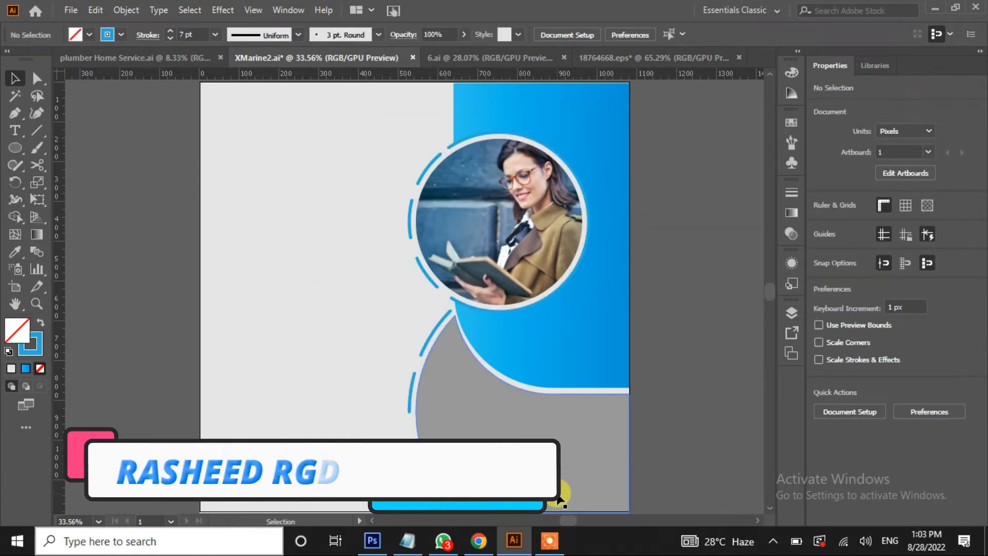
# Move the GrowBusiness logo into the artboard's top-left corner
pyautogui.moveTo(373, 278); pyautogui.dragTo(267, 278)
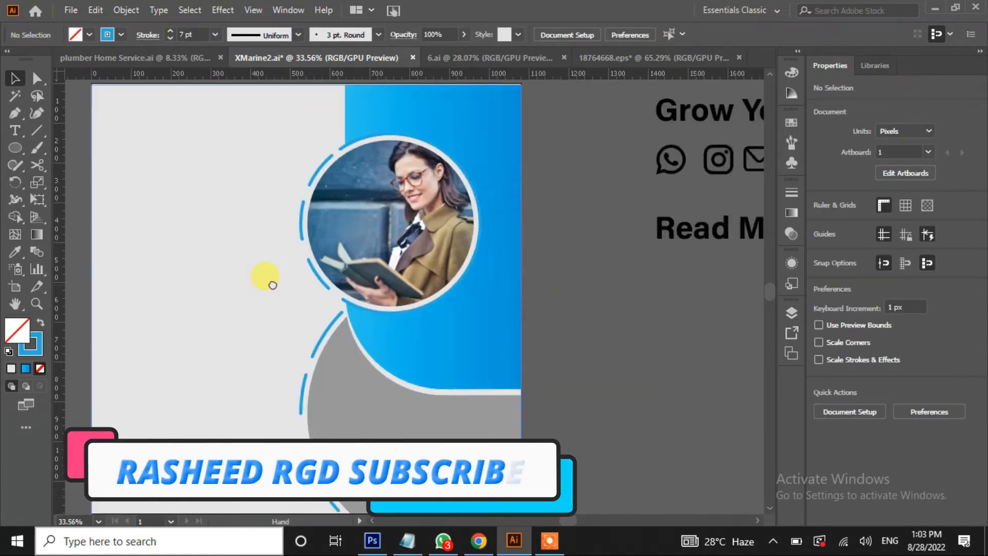
pyautogui.moveTo(643, 279); pyautogui.dragTo(429, 322)
pyautogui.click(680, 210)
pyautogui.moveTo(680, 207); pyautogui.dragTo(96, 149)
pyautogui.moveTo(128, 273); pyautogui.dragTo(502, 234)
pyautogui.moveTo(438, 109); pyautogui.dragTo(289, 135)
# Add a left-margin guide and draw a black-filled bar at the artboard's edge
pyautogui.moveTo(59, 224); pyautogui.dragTo(267, 223)
pyautogui.moveTo(15, 148); pyautogui.dragTo(51, 148)
pyautogui.moveTo(252, 223)
pyautogui.mouseDown()
pyautogui.moveTo(269, 260)
pyautogui.moveTo(662, 260)
pyautogui.moveTo(672, 249)
pyautogui.moveTo(661, 165)
pyautogui.moveTo(690, 169)
pyautogui.moveTo(527, 93)
pyautogui.moveTo(561, 159)
pyautogui.moveTo(545, 433)
pyautogui.mouseUp()
pyautogui.click(89, 35)
pyautogui.click(40, 59)
pyautogui.press('Escape')
pyautogui.press('v')
# Duplicate the black bar onto the other artboard edges and adjust the margin guide
pyautogui.scroll(-3, 543, 419)
pyautogui.moveTo(545, 345); pyautogui.dragTo(548, 419)
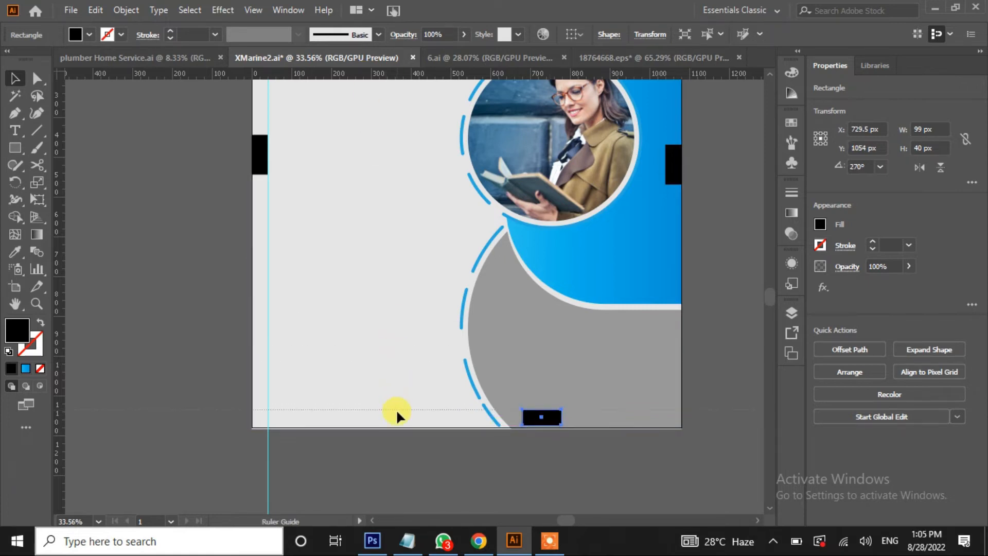
pyautogui.click(397, 410)
pyautogui.moveTo(62, 241); pyautogui.dragTo(665, 290)
pyautogui.scroll(3, 655, 320)
pyautogui.moveTo(524, 161); pyautogui.dragTo(391, 153)
pyautogui.click(138, 265)
pyautogui.scroll(-1, 161, 258)
pyautogui.click(363, 155)
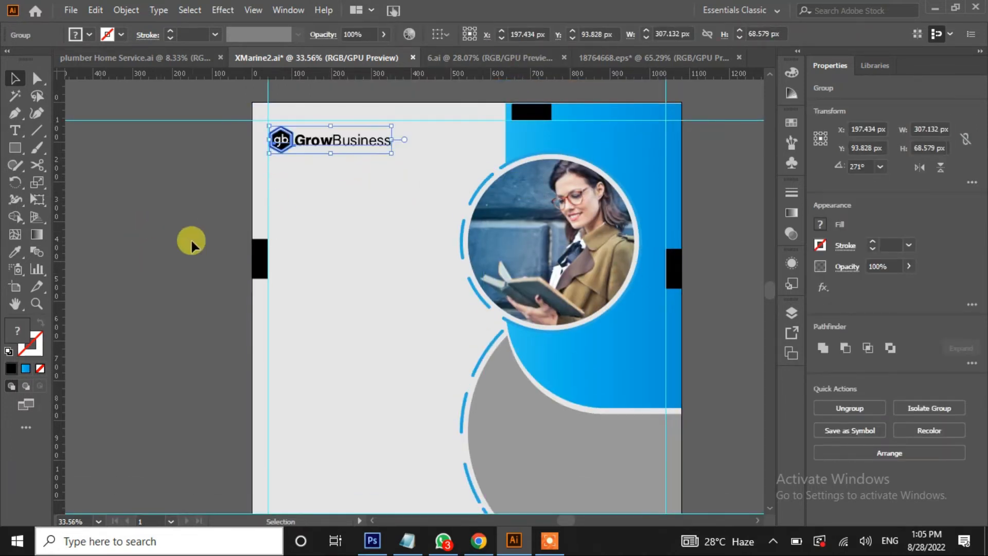
# Zoom in on the GrowBusiness logo and ungroup it into its parts
pyautogui.click(177, 206)
pyautogui.click(282, 143)
pyautogui.hotkey('ctrl', 'F8')
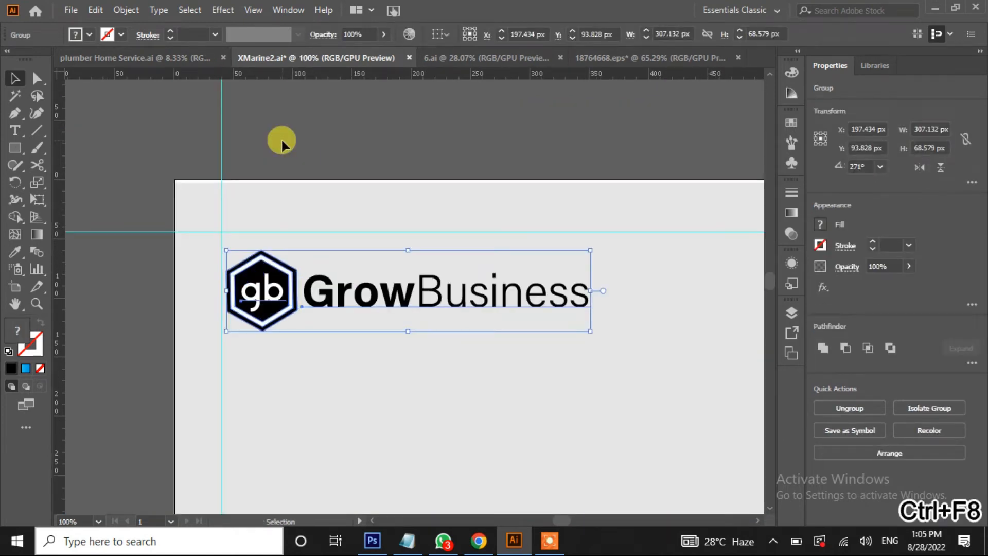
pyautogui.click(141, 312)
pyautogui.rightClick(227, 275)
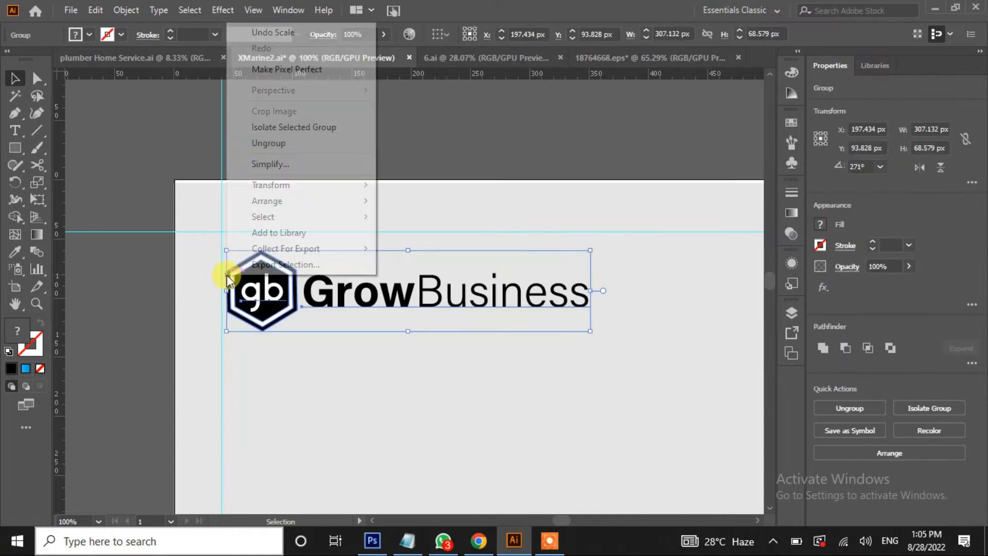
pyautogui.click(303, 143)
pyautogui.click(129, 279)
# Give the logo's inner and outer hexagons blue gradient fills
pyautogui.click(232, 303)
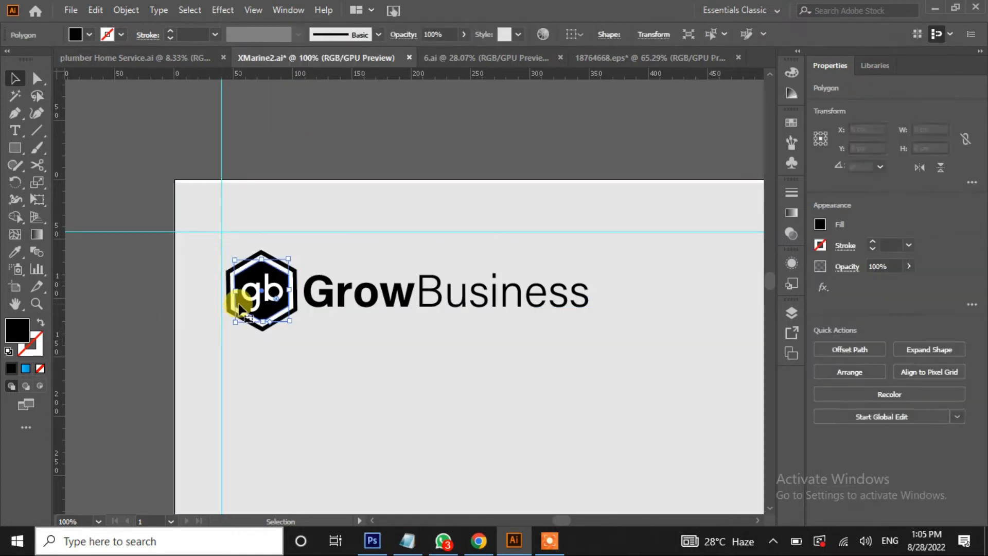
pyautogui.click(89, 35)
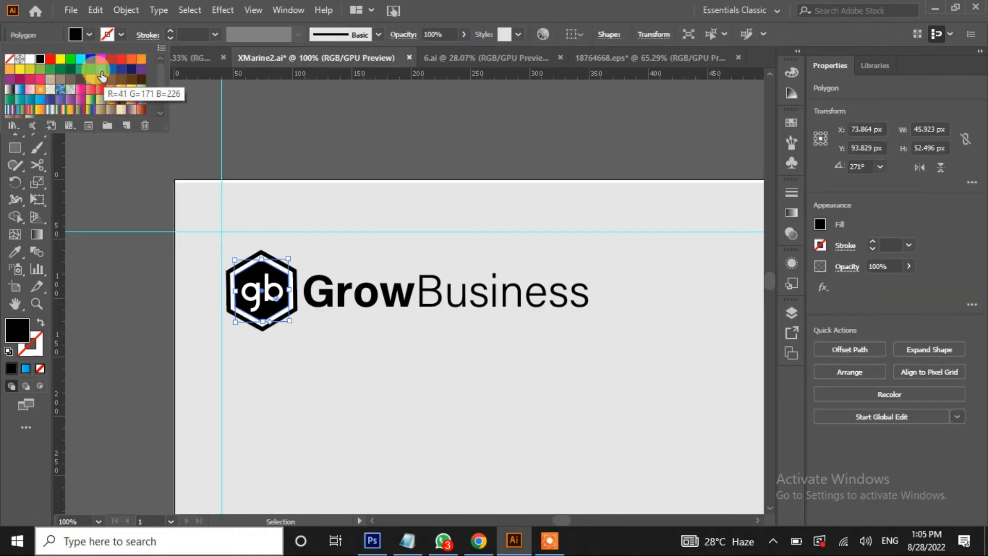
pyautogui.click(100, 76)
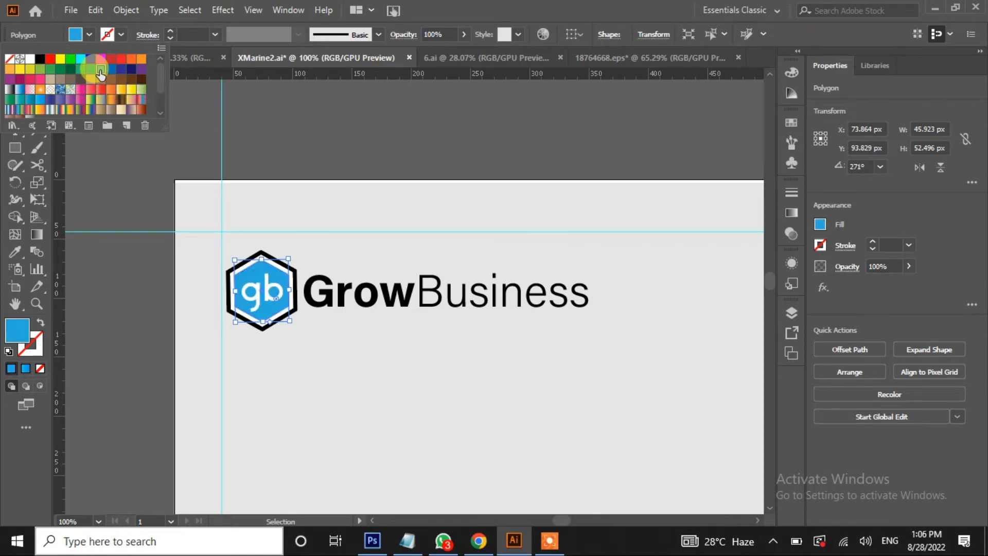
pyautogui.scroll(-3, 162, 99)
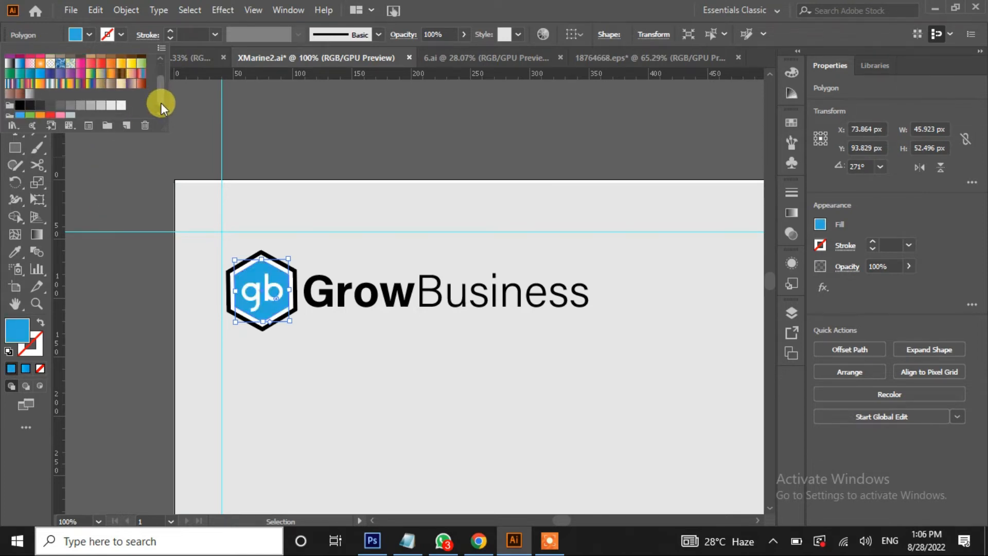
pyautogui.click(40, 89)
pyautogui.click(88, 301)
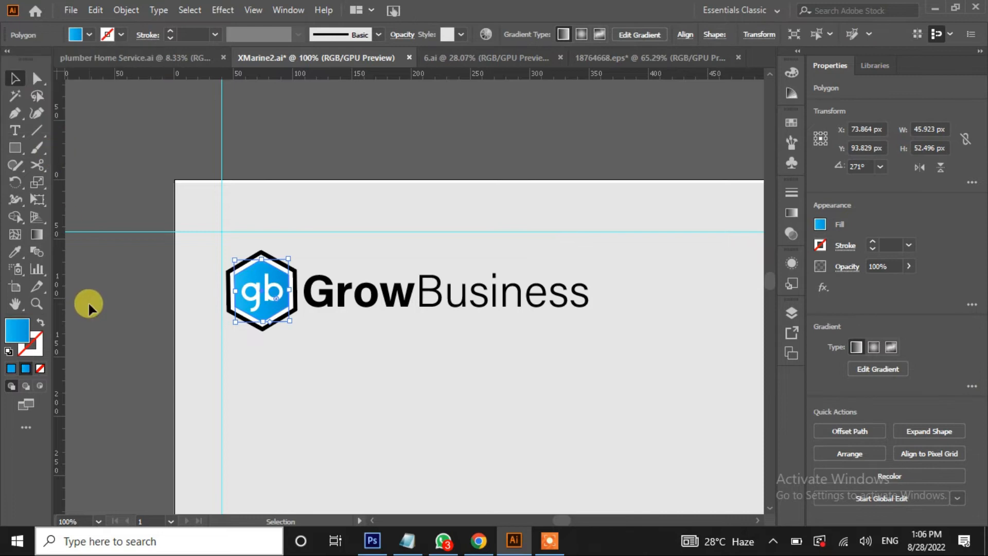
pyautogui.click(230, 313)
pyautogui.click(88, 34)
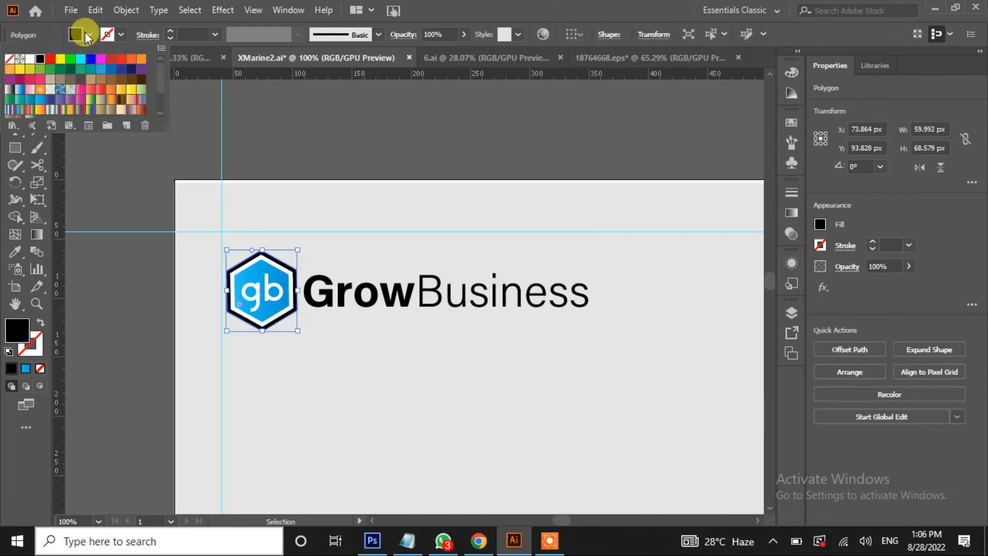
pyautogui.click(41, 100)
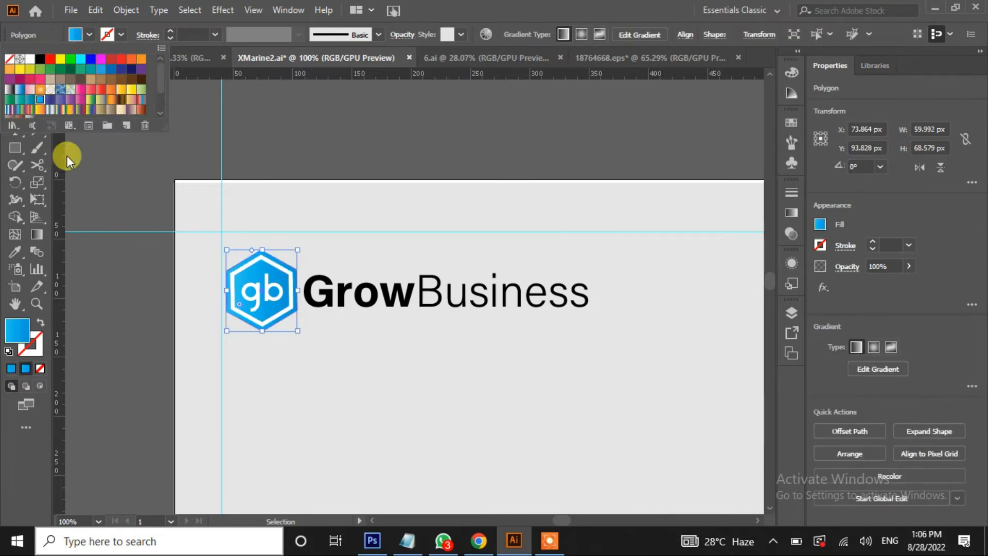
# Set the GrowBusiness wordmark's stroke to None and fill its letters blue
pyautogui.click(320, 298)
pyautogui.click(15, 130)
pyautogui.click(306, 298)
pyautogui.moveTo(319, 285)
pyautogui.mouseDown()
pyautogui.moveTo(578, 280)
pyautogui.moveTo(590, 288)
pyautogui.mouseUp()
pyautogui.click(119, 34)
pyautogui.click(101, 71)
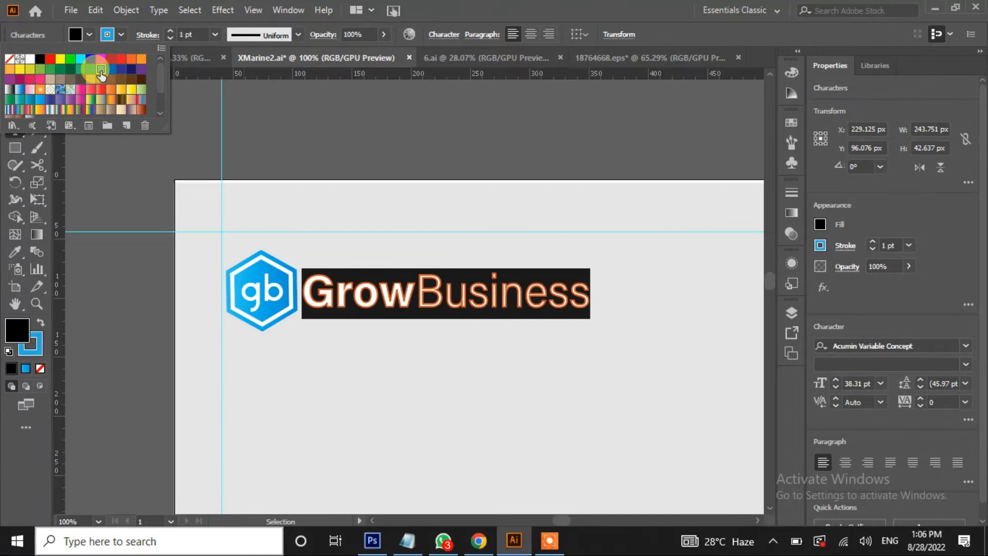
pyautogui.click(132, 251)
pyautogui.click(120, 34)
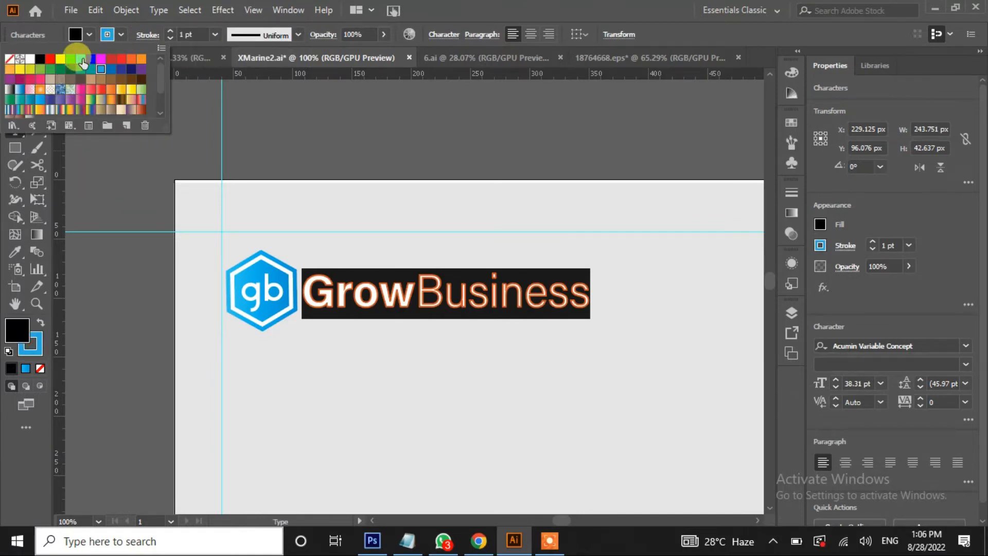
pyautogui.click(10, 62)
pyautogui.click(89, 35)
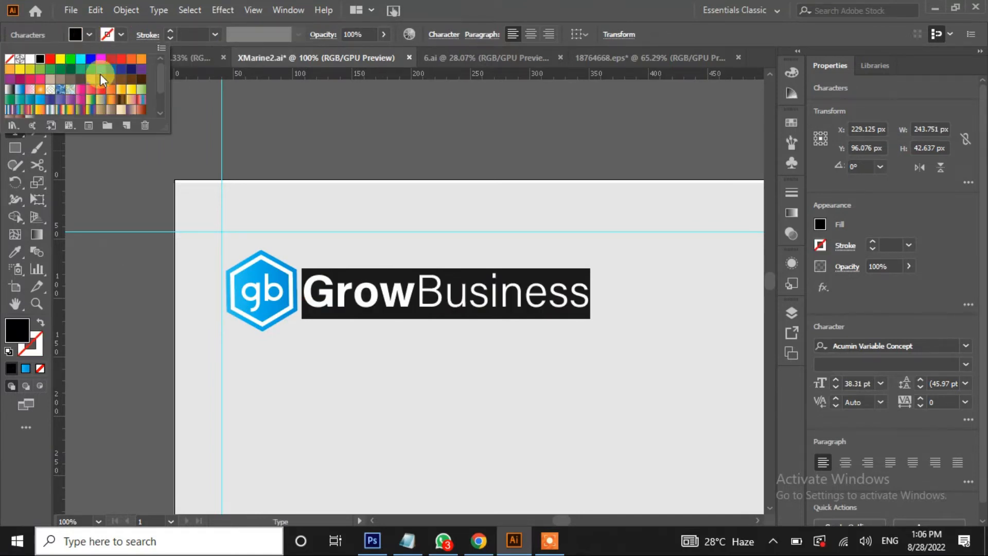
pyautogui.click(101, 70)
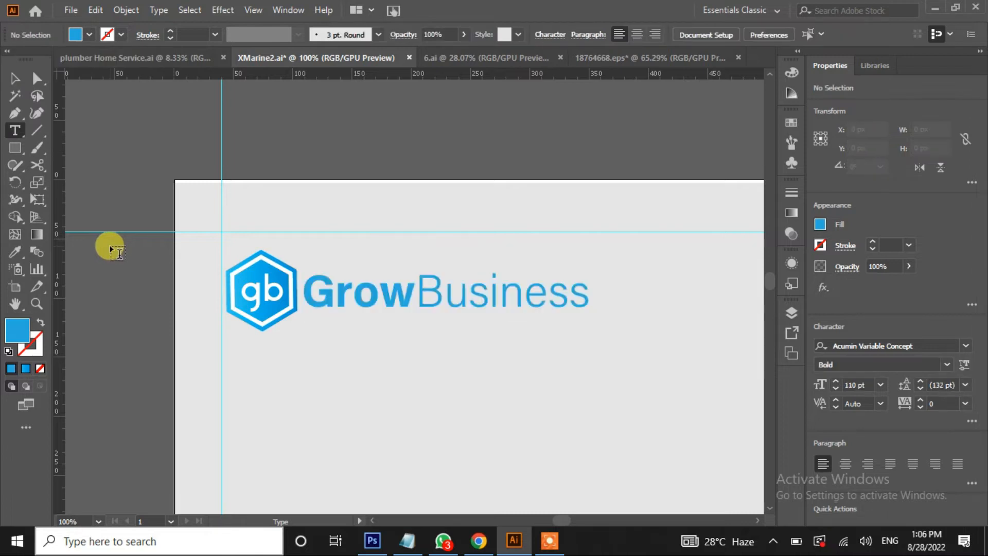
pyautogui.hotkey('ctrl', '0')
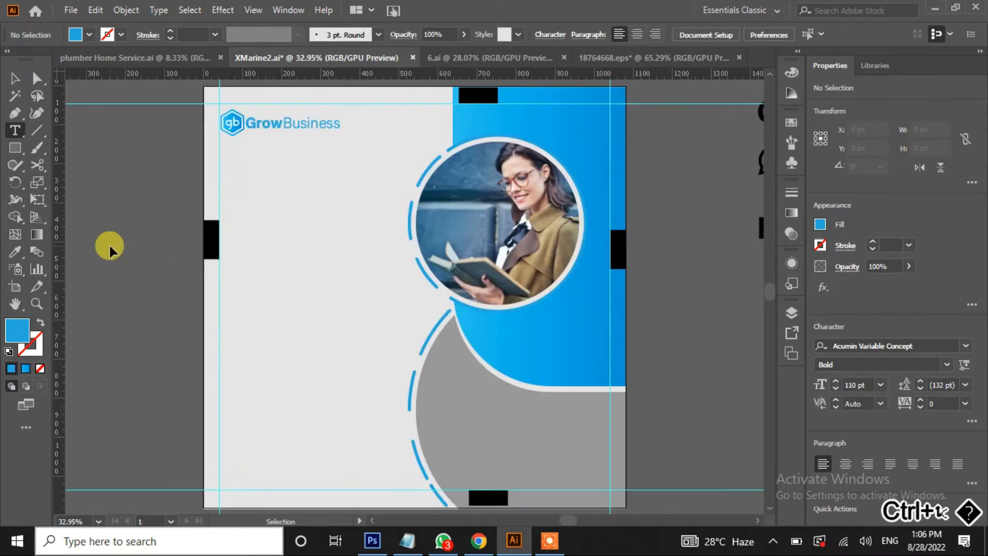
# Move the headline text from the pasteboard onto the artboard just beneath the logo
pyautogui.click(14, 78)
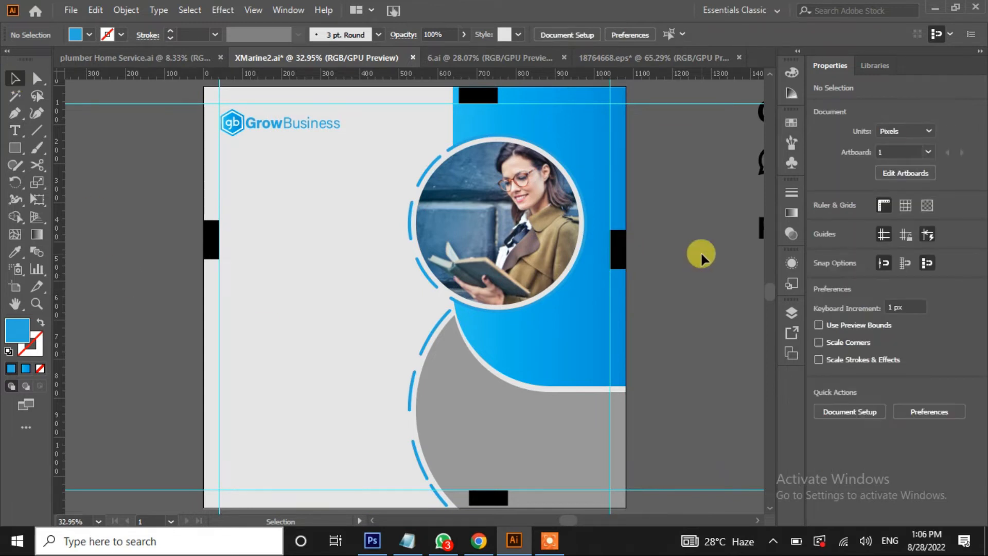
pyautogui.moveTo(718, 253); pyautogui.dragTo(554, 290)
pyautogui.moveTo(665, 176); pyautogui.dragTo(130, 242)
pyautogui.moveTo(191, 307); pyautogui.dragTo(408, 261)
pyautogui.moveTo(416, 208); pyautogui.dragTo(404, 195)
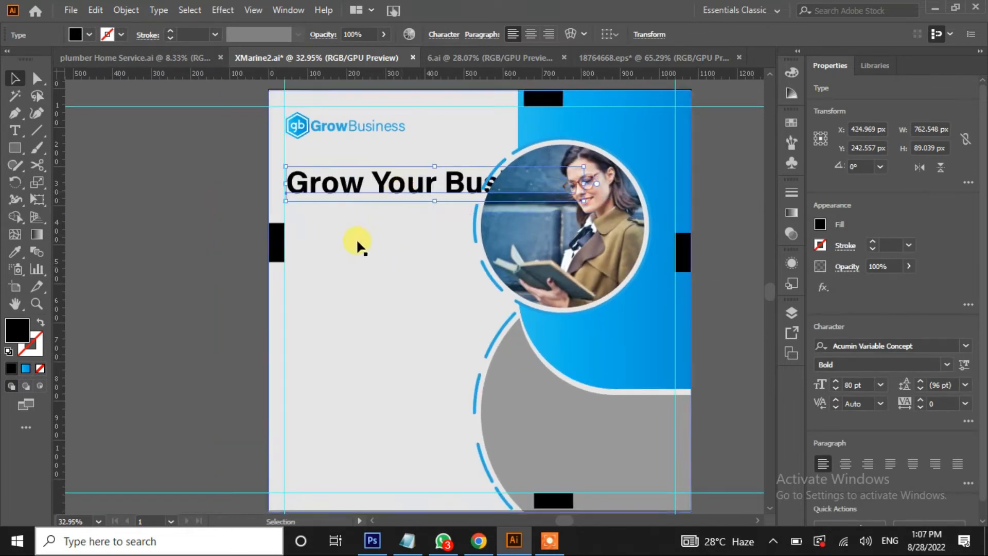
# Cut 'Business' out of the headline into its own text line beneath 'Grow Your'
pyautogui.click(3, 138)
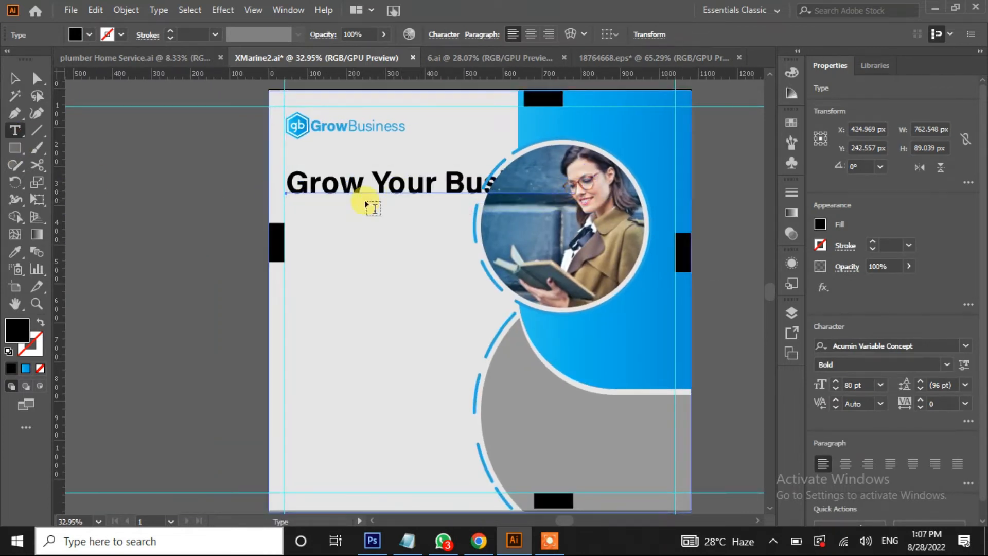
pyautogui.moveTo(443, 180); pyautogui.dragTo(637, 188)
pyautogui.hotkey('ctrl', 'c')
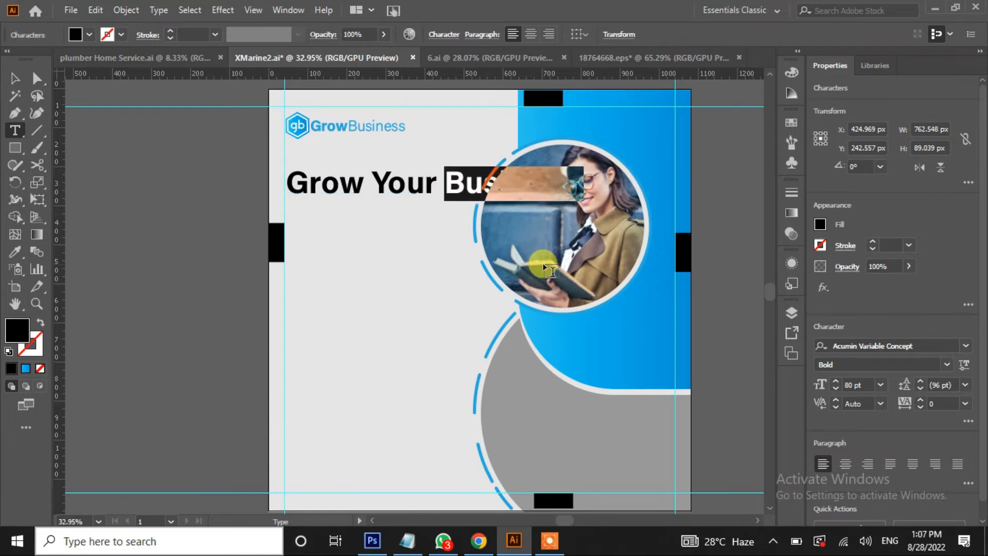
pyautogui.keyDown('ctrl'); pyautogui.click(109, 283); pyautogui.keyUp('ctrl')
pyautogui.click(114, 274)
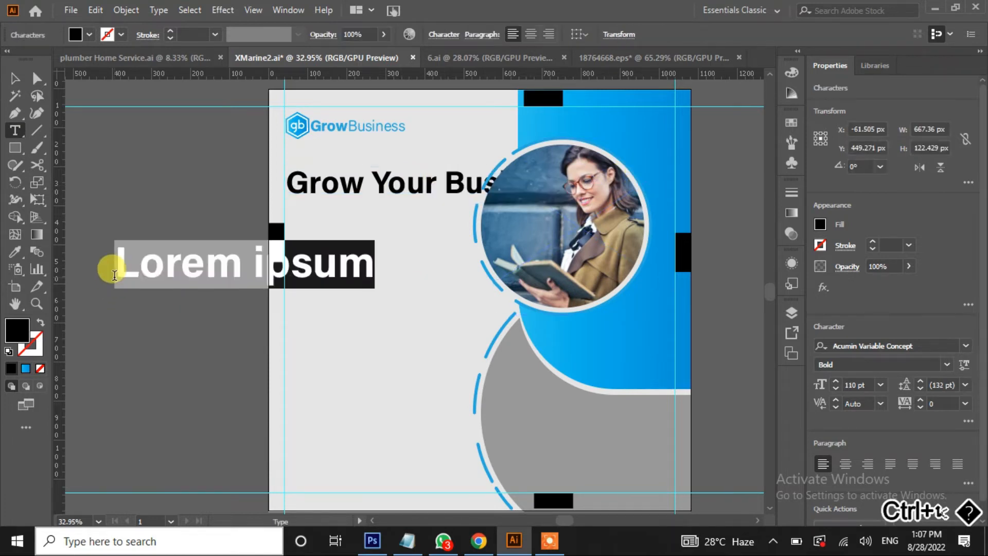
pyautogui.hotkey('ctrl', 'v')
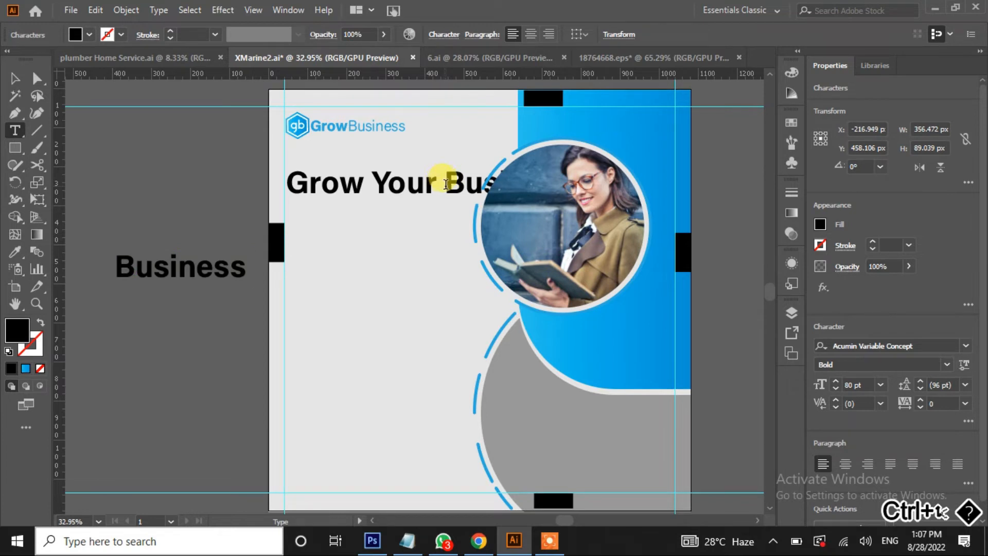
pyautogui.moveTo(446, 184); pyautogui.dragTo(633, 184)
pyautogui.press('BackSpace')
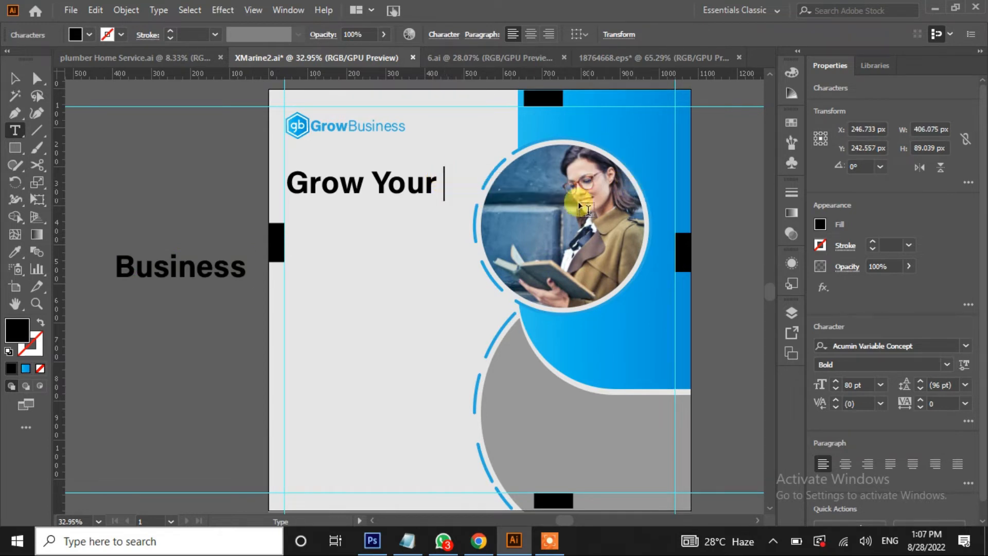
pyautogui.click(15, 78)
pyautogui.moveTo(189, 279); pyautogui.dragTo(363, 220)
# Increase the font size of both the 'Business' and 'Grow Your' lines
pyautogui.click(834, 383)
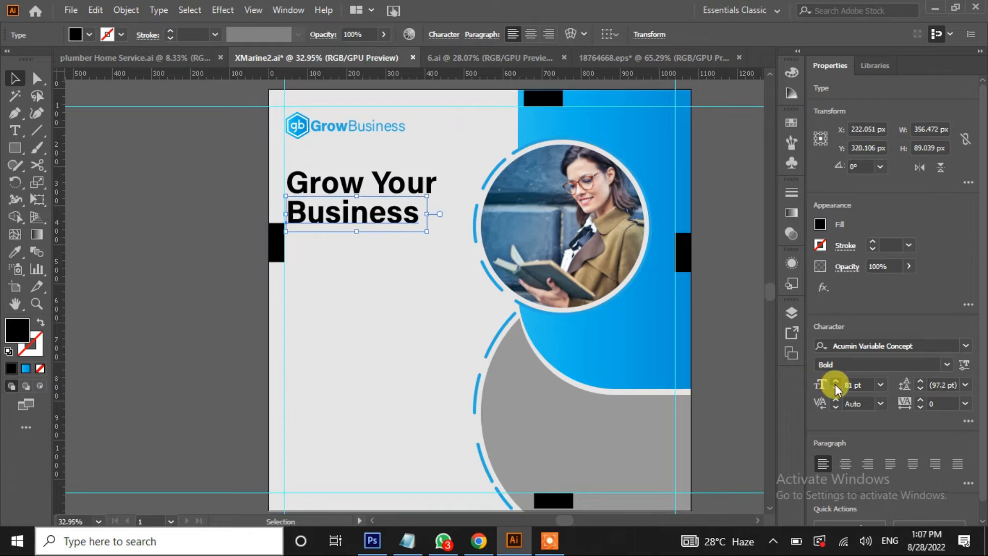
pyautogui.click(420, 193)
pyautogui.click(836, 381)
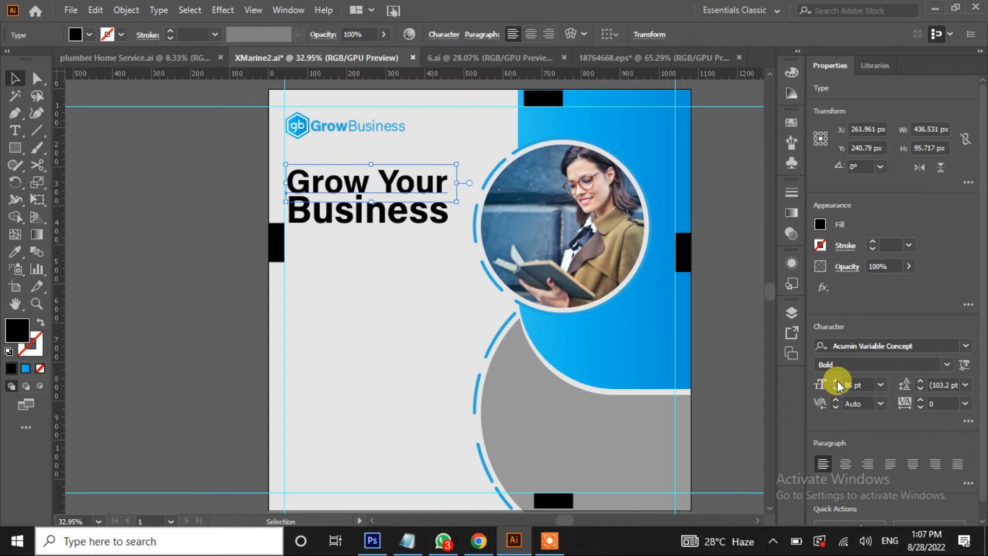
# Colour both headline lines blue using the Control bar fill swatches
pyautogui.click(109, 304)
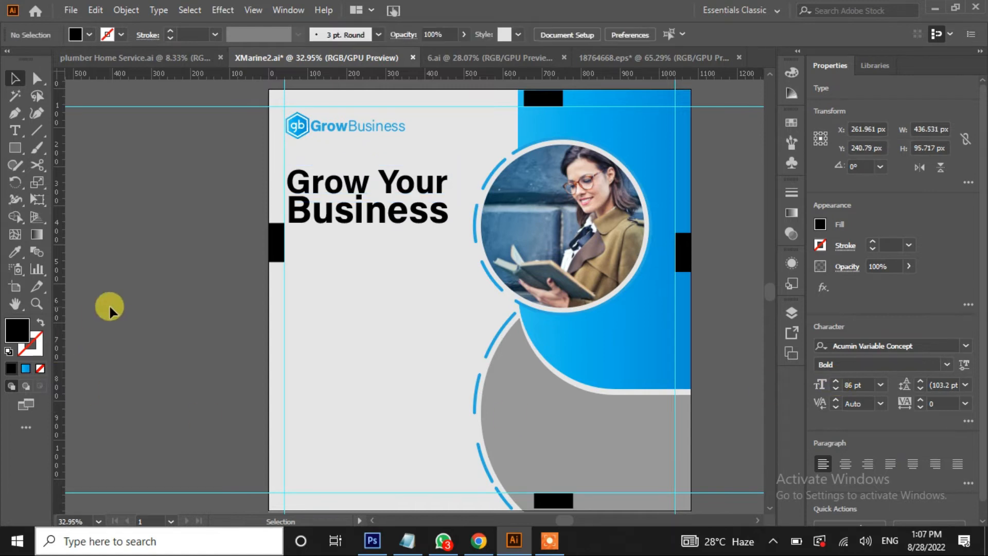
pyautogui.click(359, 218)
pyautogui.click(149, 247)
pyautogui.click(329, 191)
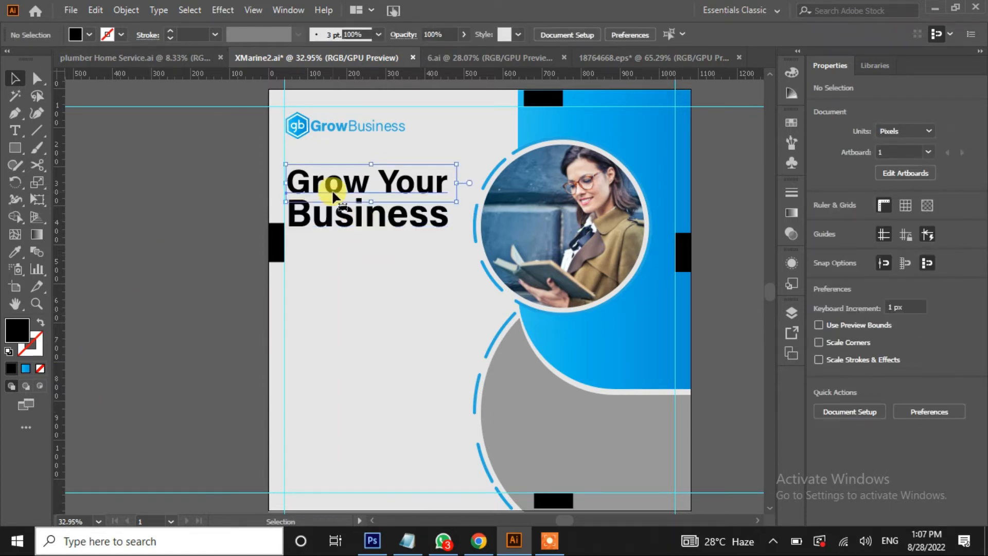
pyautogui.keyDown('shift'); pyautogui.click(320, 219); pyautogui.keyUp('shift')
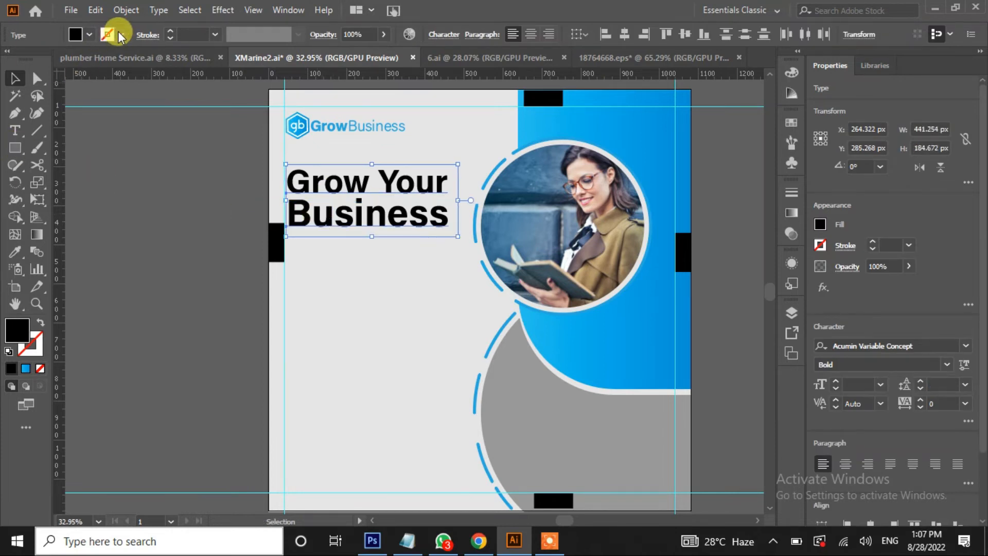
pyautogui.click(89, 34)
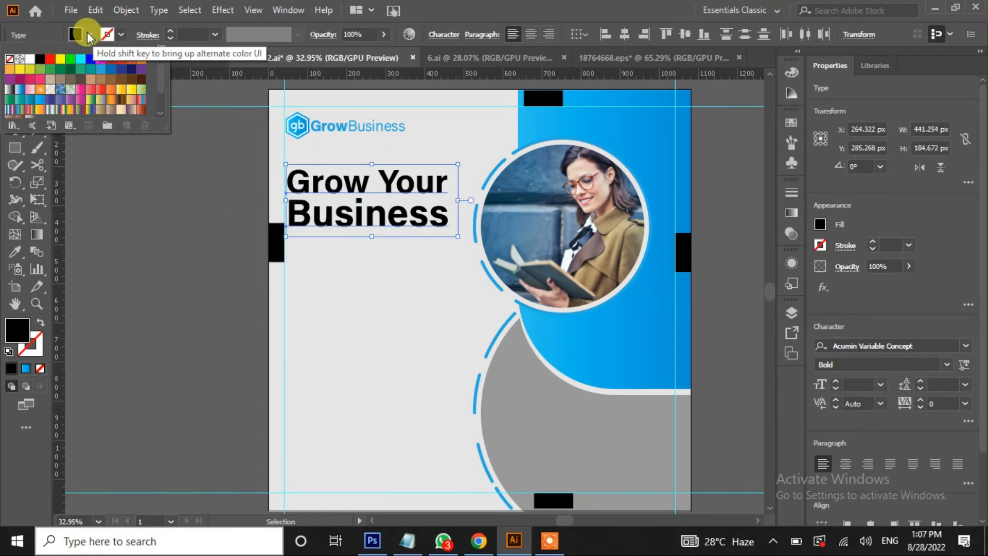
pyautogui.click(111, 68)
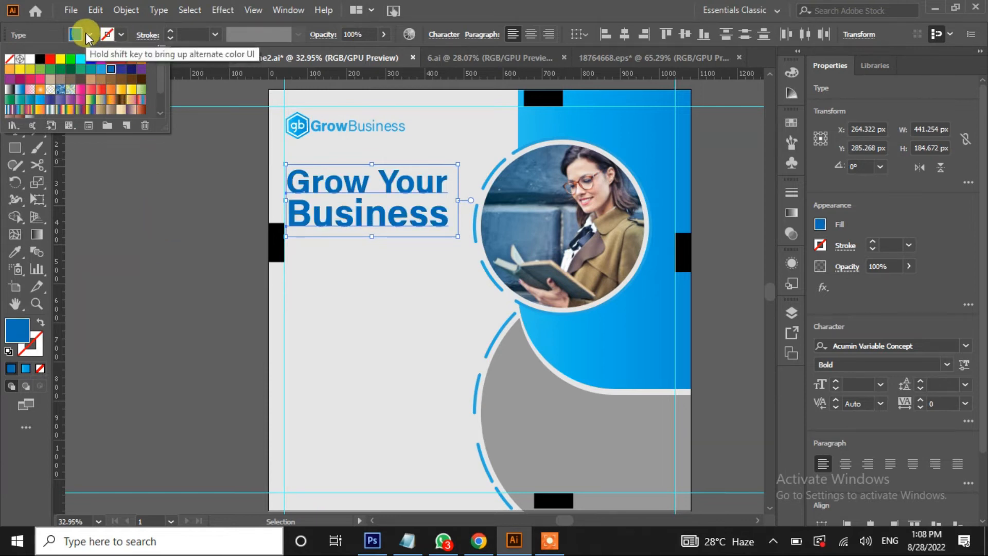
pyautogui.click(101, 69)
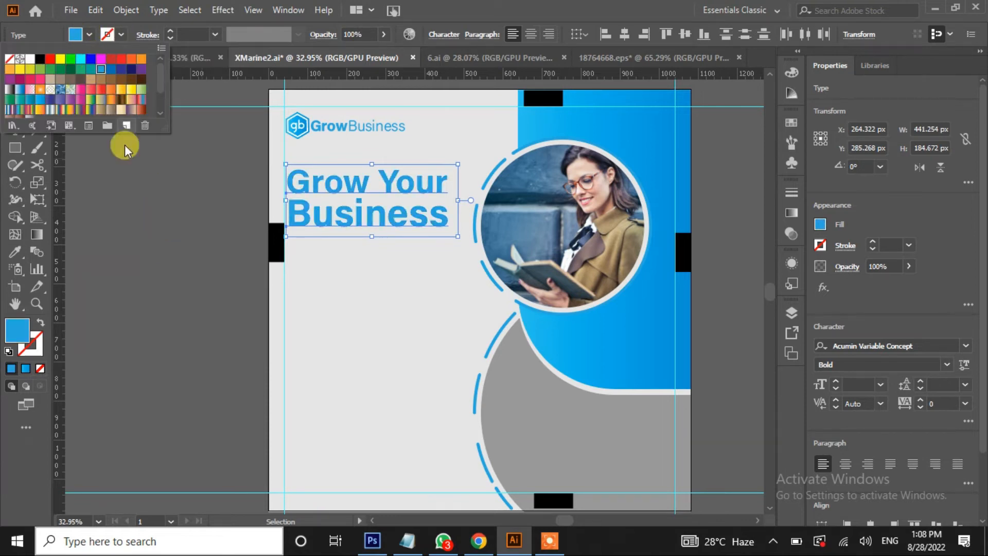
pyautogui.click(156, 245)
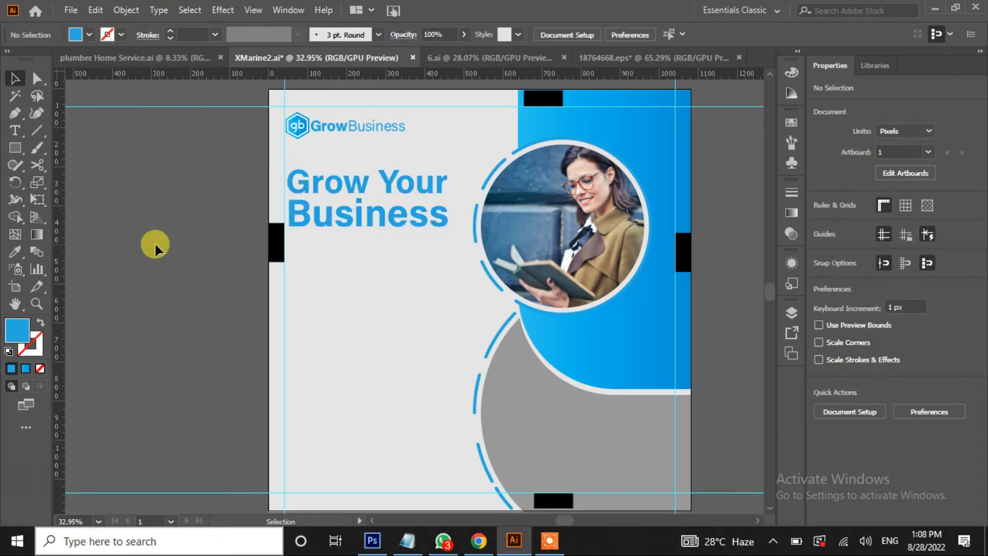
pyautogui.click(369, 218)
pyautogui.click(359, 183)
pyautogui.click(222, 244)
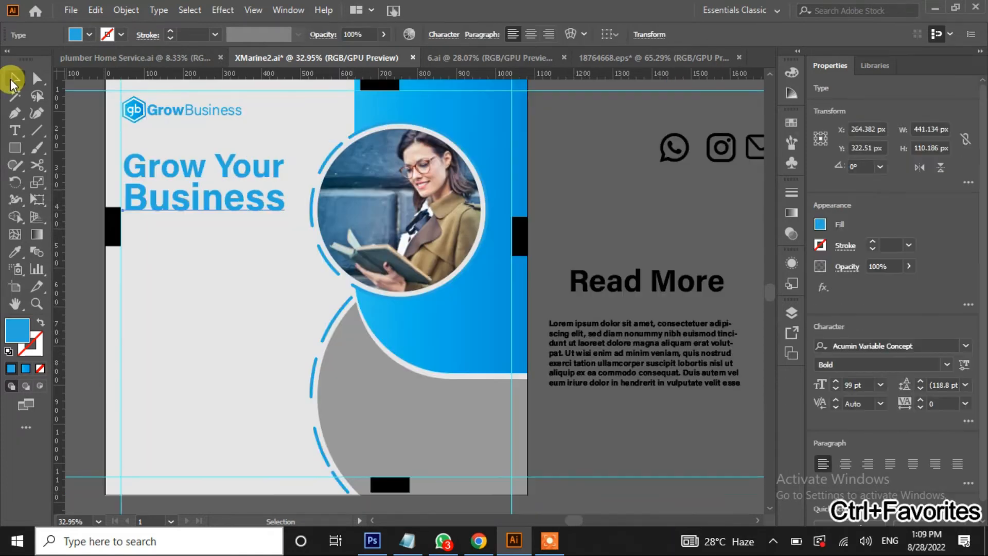
# Create a Lorem ipsum area text paragraph and position it under the headline
pyautogui.click(111, 211)
pyautogui.click(15, 132)
pyautogui.moveTo(125, 248); pyautogui.dragTo(307, 297)
pyautogui.click(14, 79)
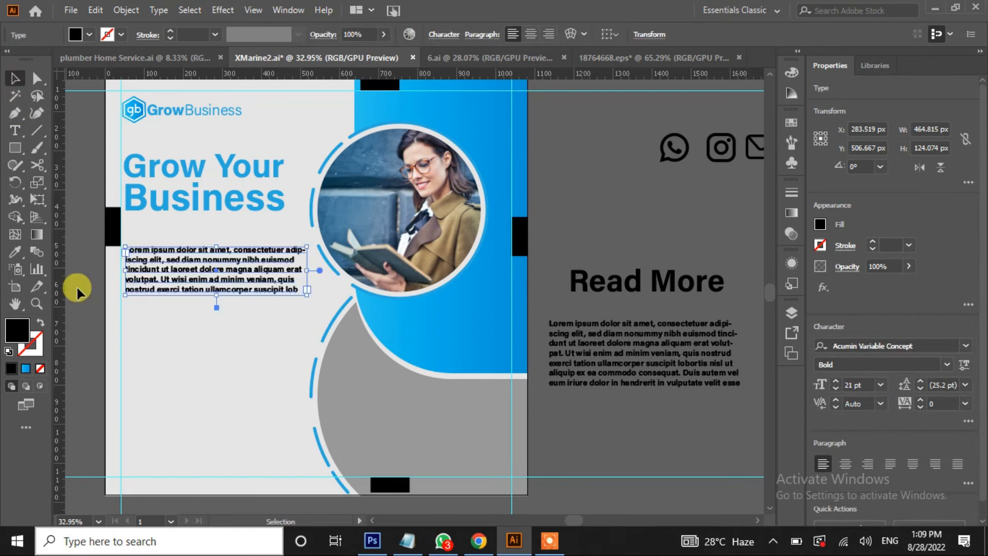
pyautogui.click(77, 285)
pyautogui.moveTo(193, 272); pyautogui.dragTo(192, 248)
pyautogui.moveTo(193, 252); pyautogui.dragTo(184, 288)
pyautogui.hotkey('ctrl', 'z')
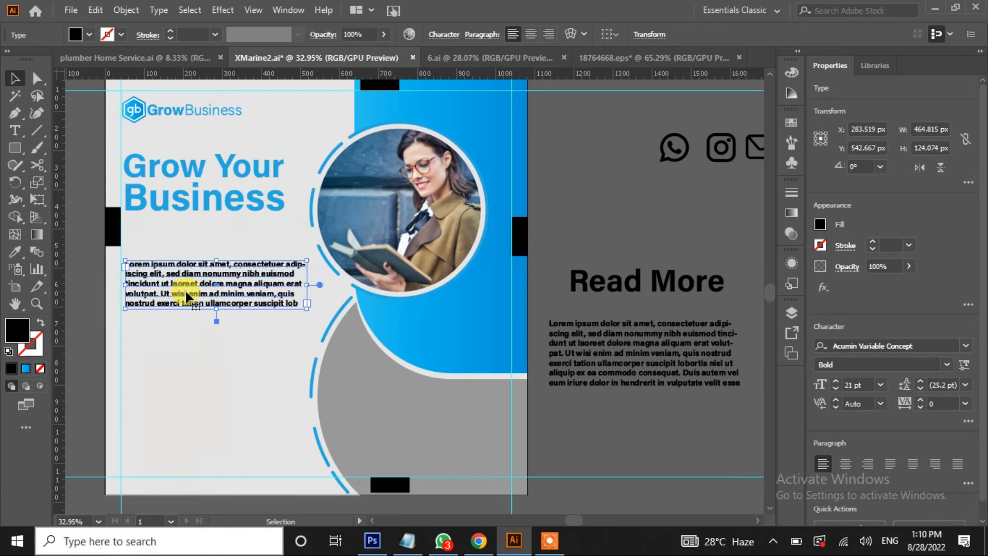
# Colour the Lorem ipsum paragraph blue
pyautogui.click(83, 33)
pyautogui.click(95, 69)
pyautogui.click(92, 282)
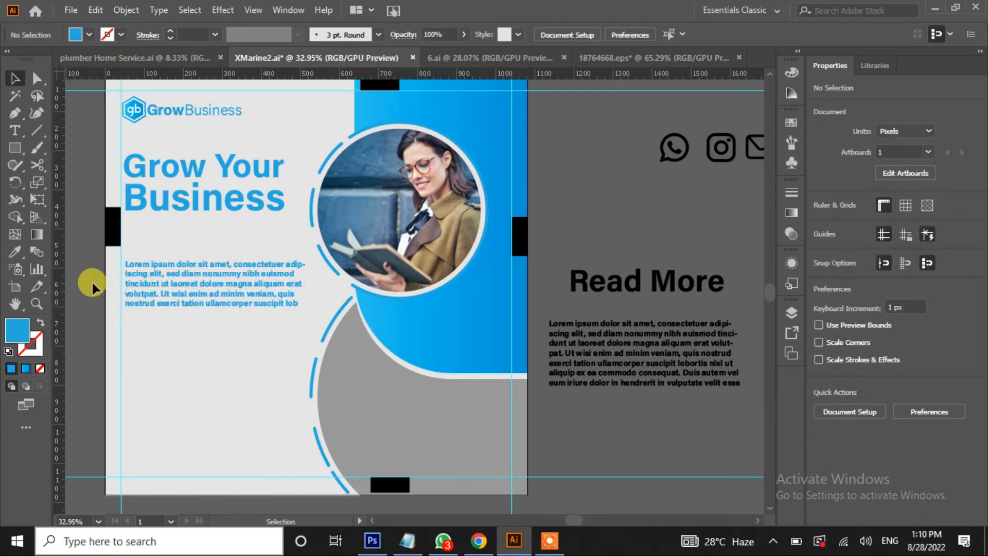
# Add an 'ABUOT US' heading above the body paragraph and enlarge it slightly
pyautogui.press('t')
pyautogui.click(128, 235)
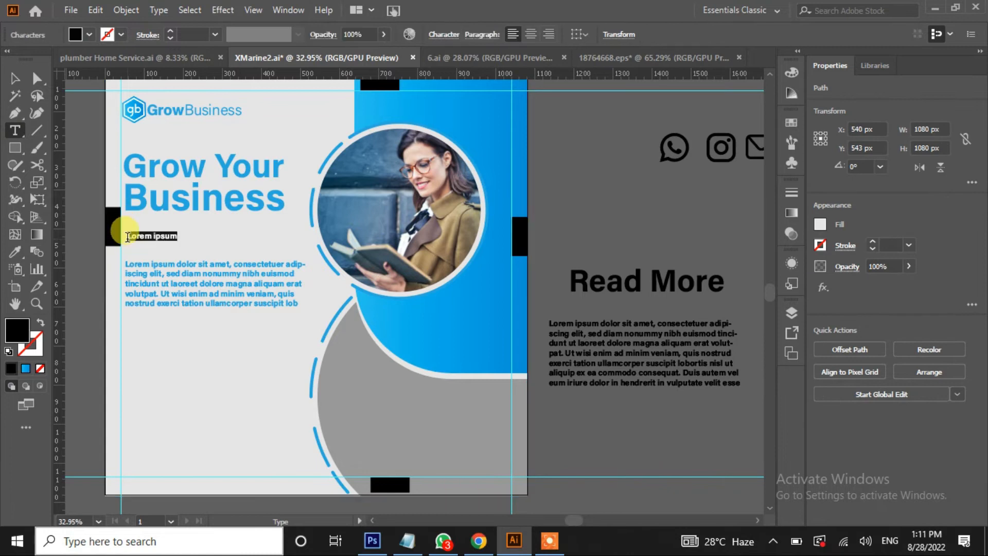
pyautogui.write('ABUOT US')
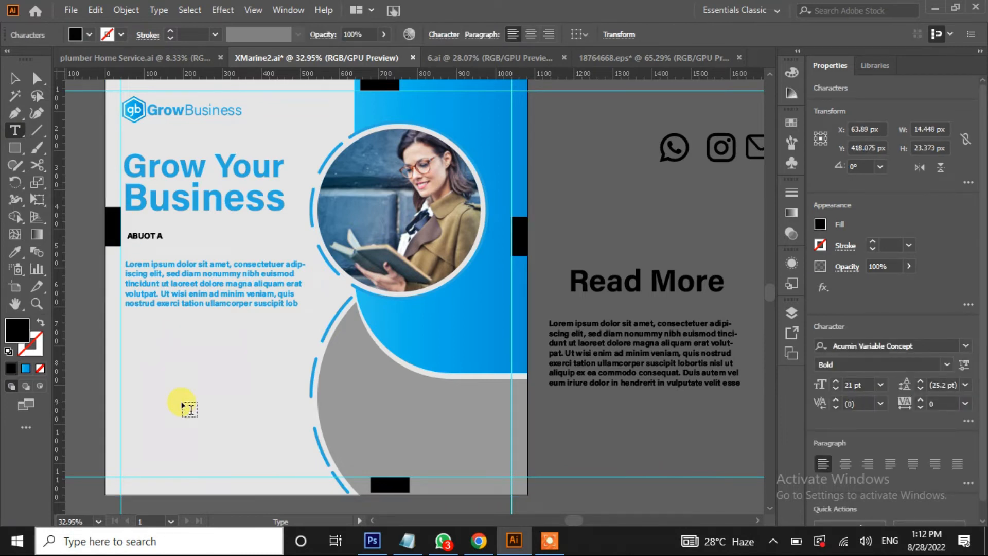
pyautogui.click(15, 78)
pyautogui.click(186, 361)
pyautogui.click(163, 239)
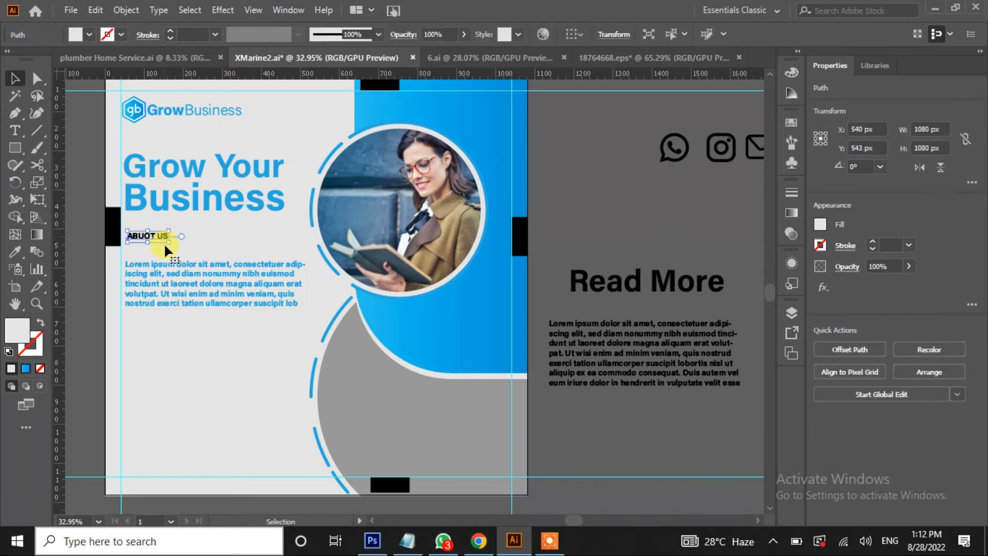
pyautogui.moveTo(171, 246); pyautogui.dragTo(156, 252)
# Select the body paragraph and browse the Fill swatches to restyle it
pyautogui.click(208, 304)
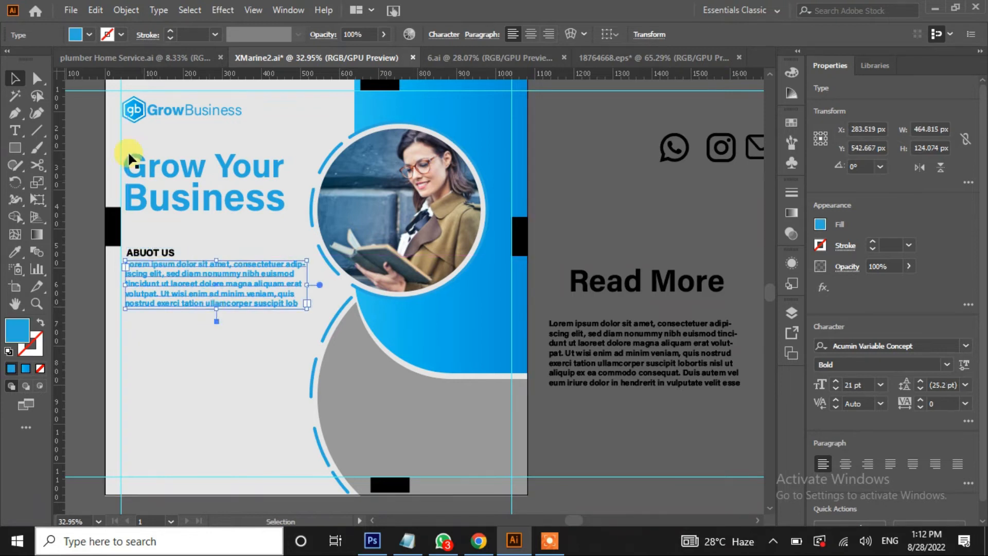
pyautogui.click(89, 36)
pyautogui.scroll(-3, 162, 103)
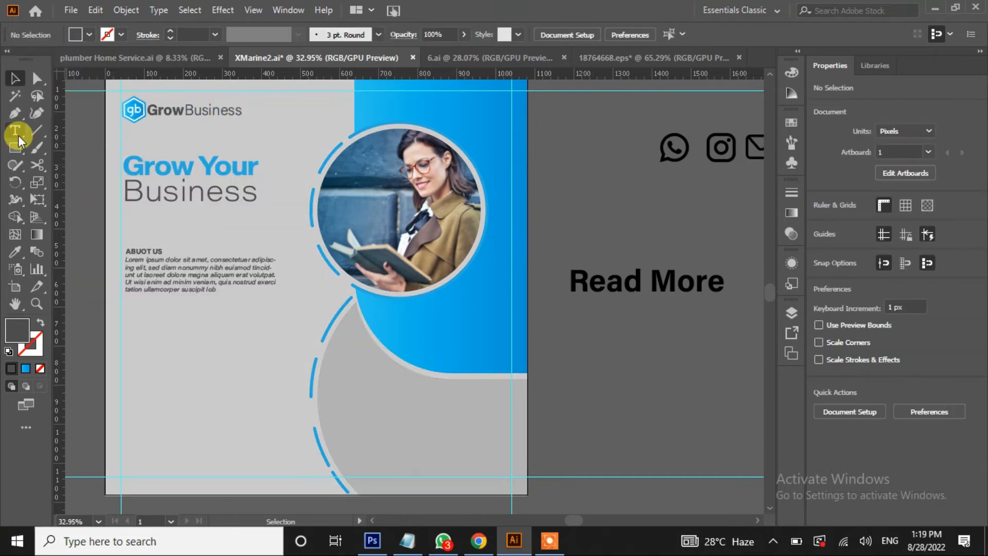
# Add a Lorem ipsum line under 'Business' with 0 tracking and 34 pt size
pyautogui.click(19, 135)
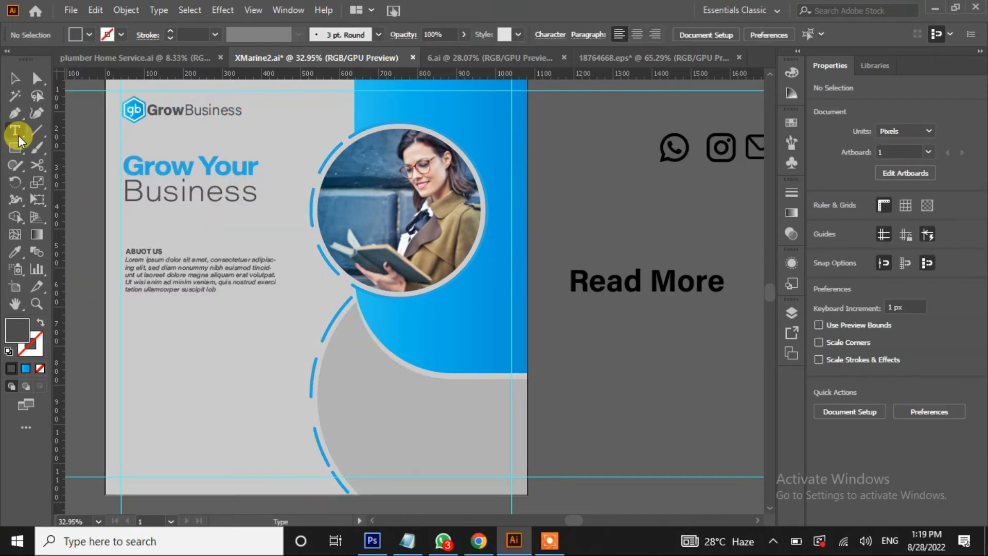
pyautogui.click(138, 219)
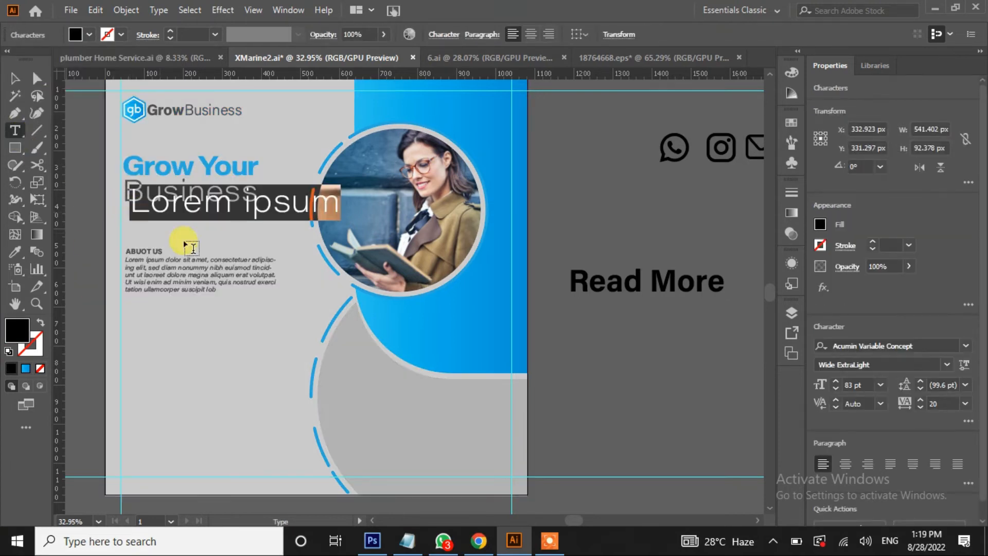
pyautogui.click(15, 78)
pyautogui.moveTo(163, 204); pyautogui.dragTo(160, 225)
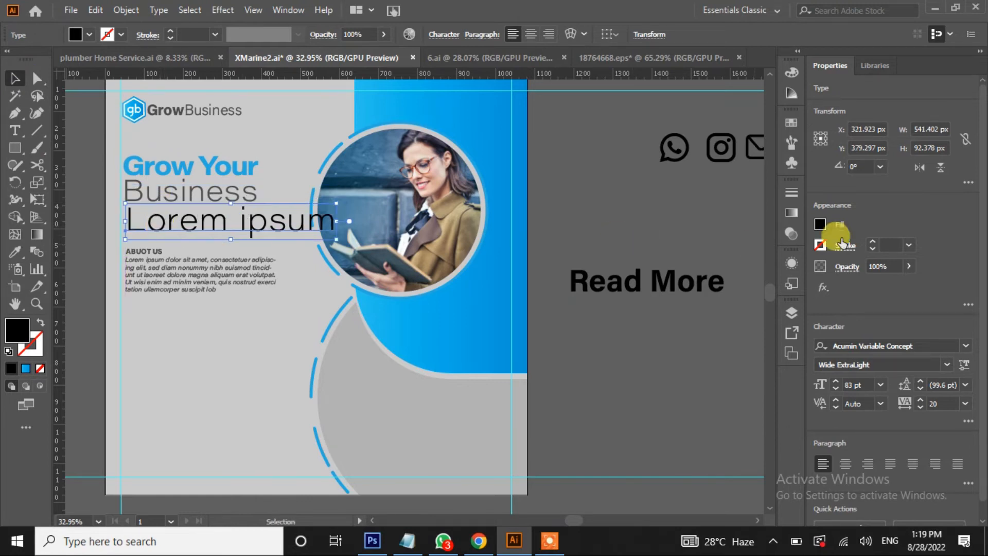
pyautogui.click(964, 404)
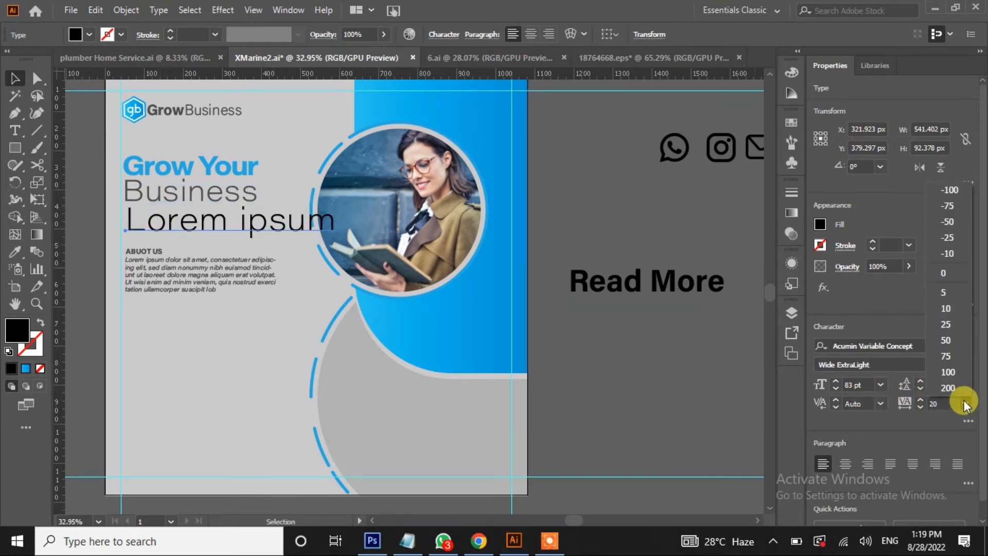
pyautogui.click(952, 274)
pyautogui.click(834, 390)
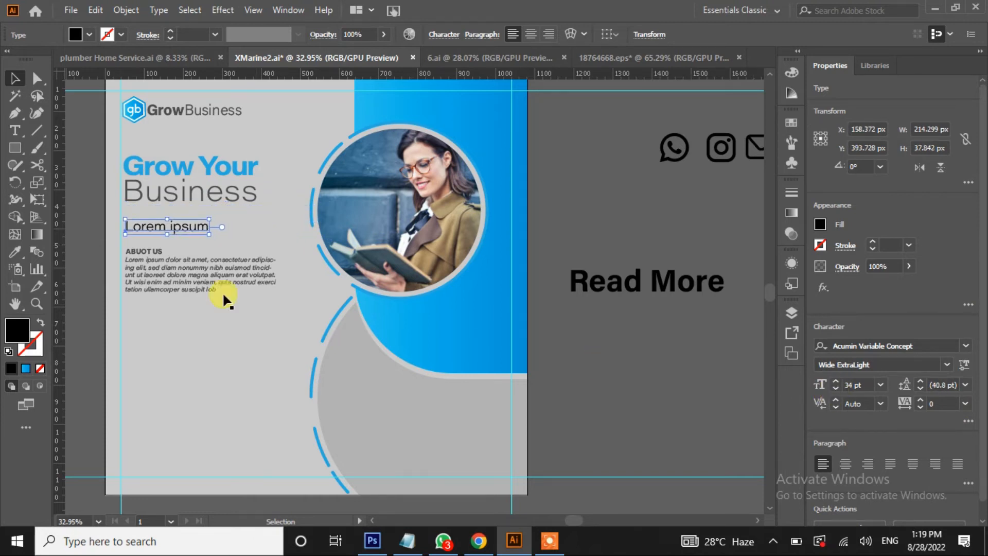
pyautogui.moveTo(161, 228); pyautogui.dragTo(159, 211)
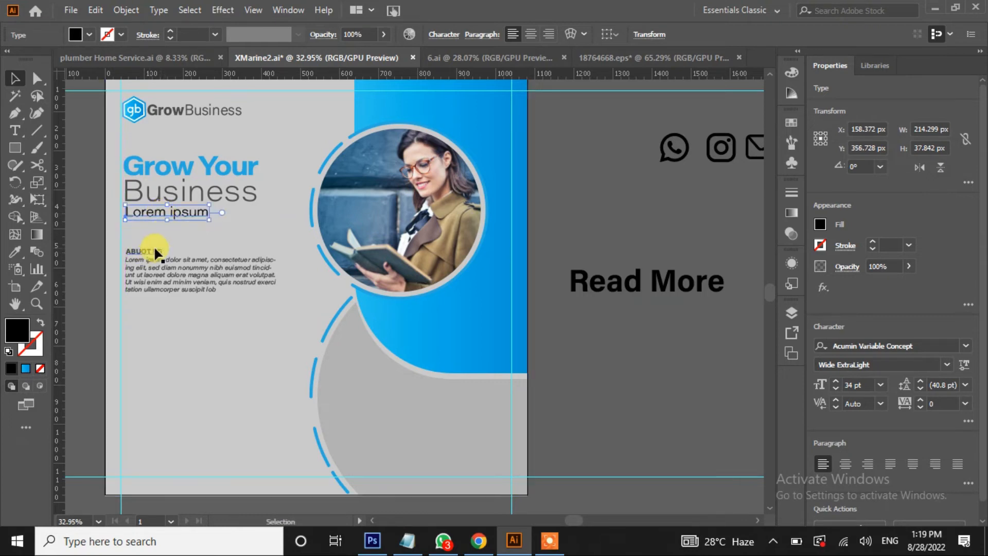
# Colour the Lorem ipsum subtitle dark blue
pyautogui.click(87, 35)
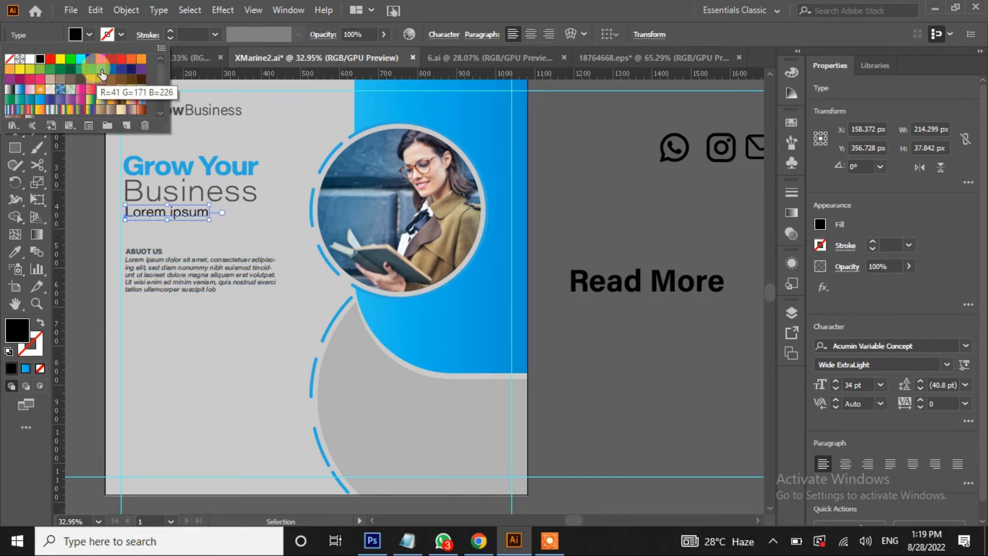
pyautogui.click(101, 69)
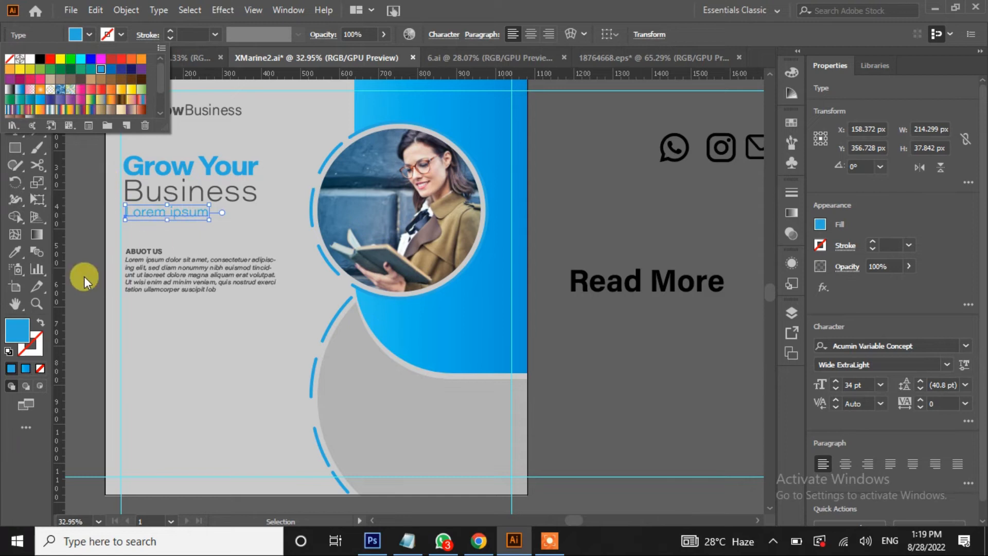
pyautogui.click(84, 277)
pyautogui.click(82, 274)
pyautogui.click(153, 212)
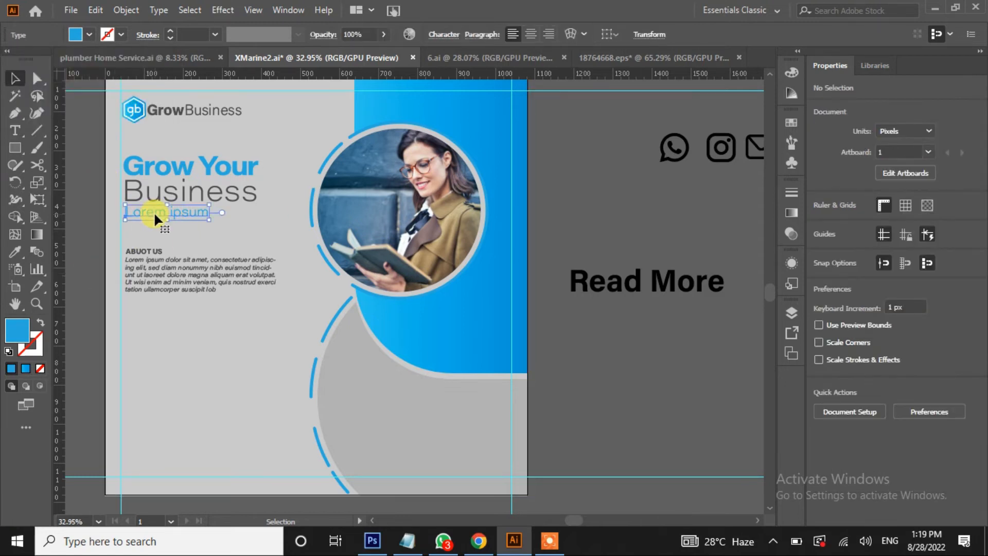
pyautogui.click(90, 35)
pyautogui.click(108, 69)
pyautogui.click(90, 245)
pyautogui.click(94, 243)
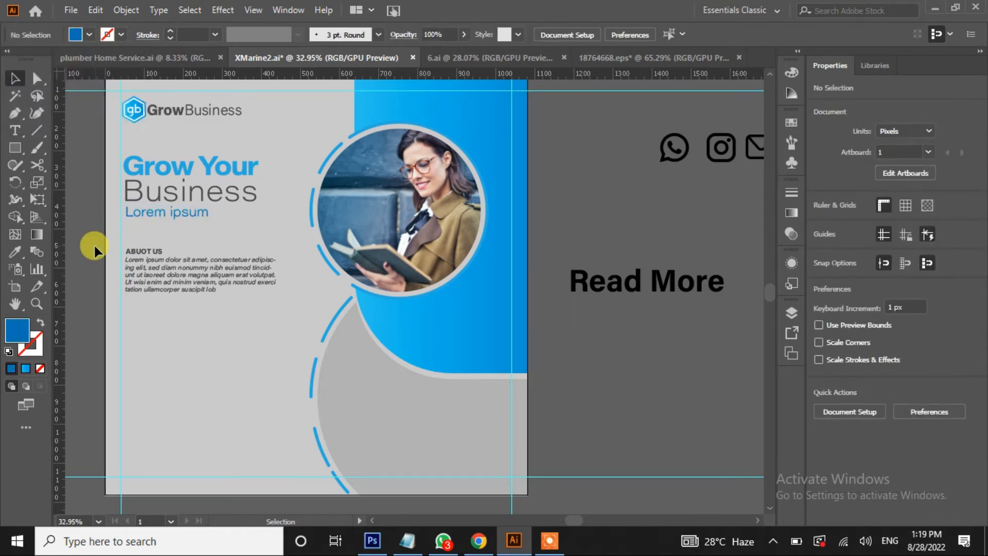
# Make 'Grow Your' a darker blue swatch
pyautogui.click(155, 165)
pyautogui.click(90, 34)
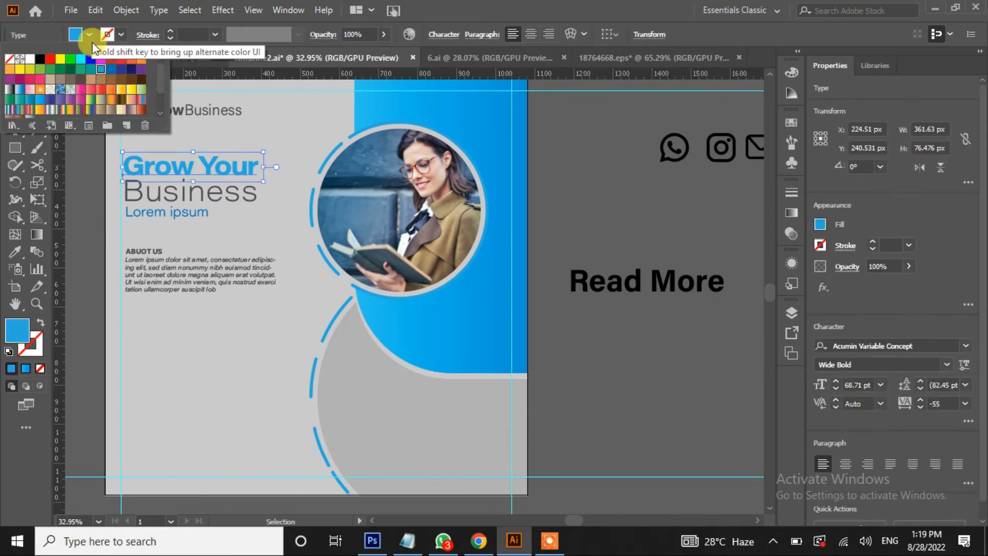
pyautogui.click(109, 69)
pyautogui.click(88, 238)
pyautogui.click(87, 236)
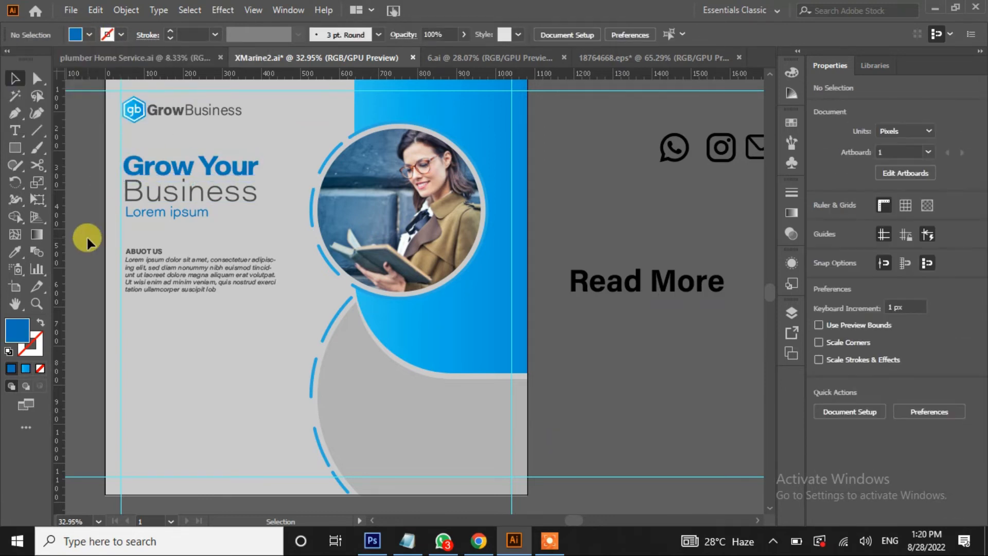
pyautogui.click(157, 212)
pyautogui.click(90, 34)
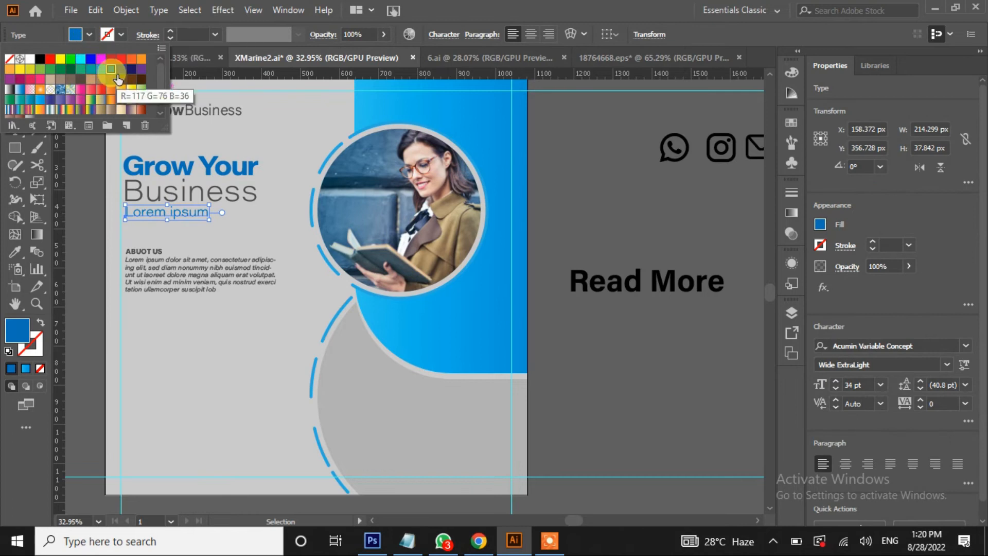
pyautogui.click(69, 249)
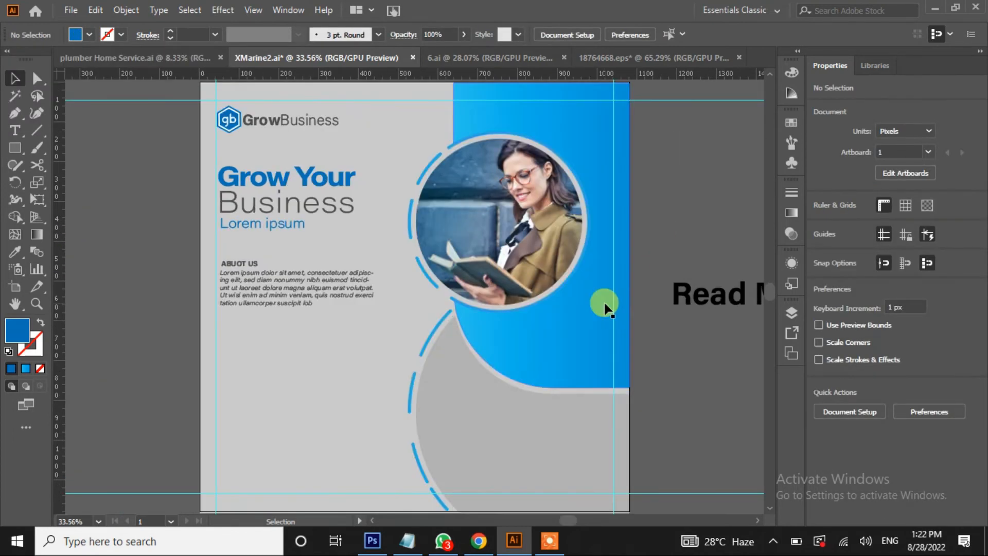
# Fill the rectangle behind the photo with solid dark blue
pyautogui.click(601, 300)
pyautogui.click(98, 33)
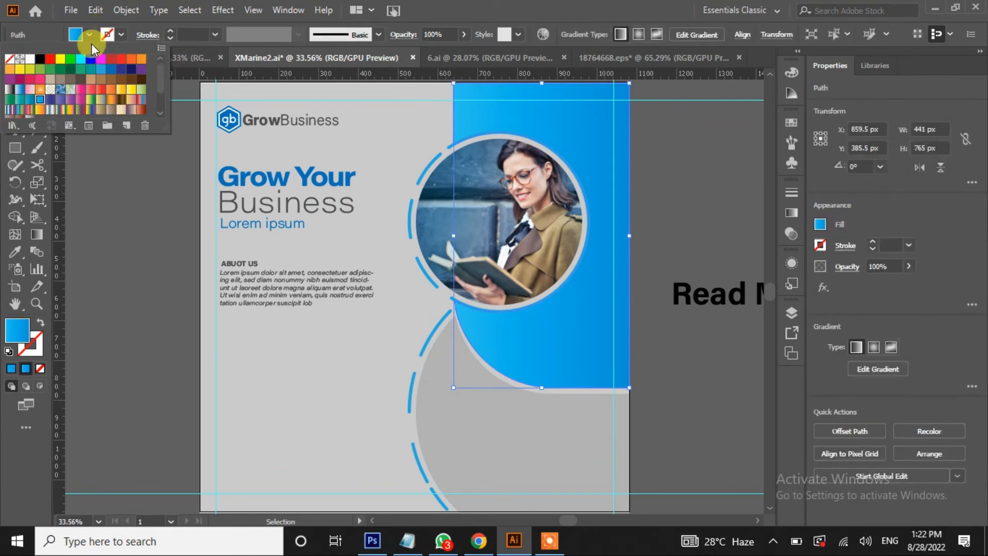
pyautogui.click(111, 71)
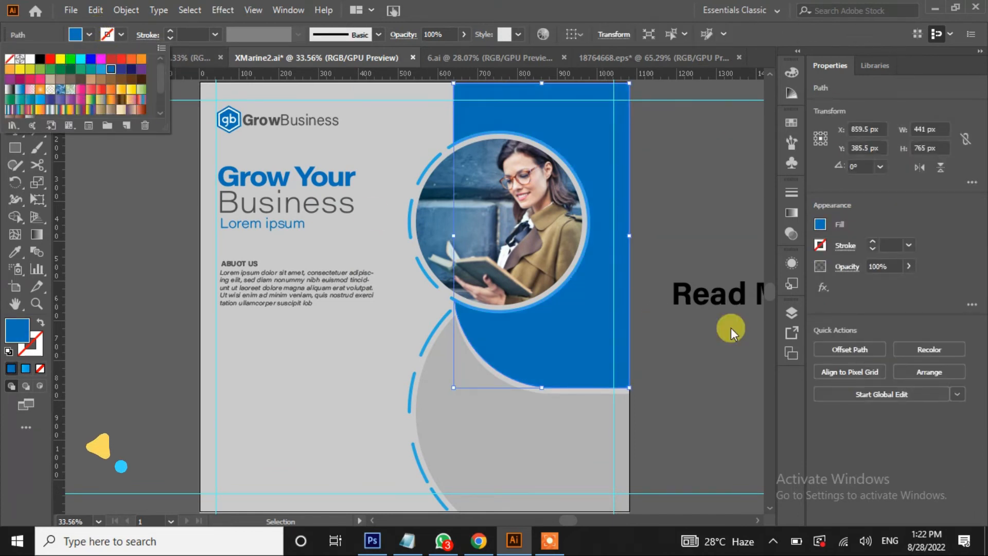
pyautogui.click(705, 331)
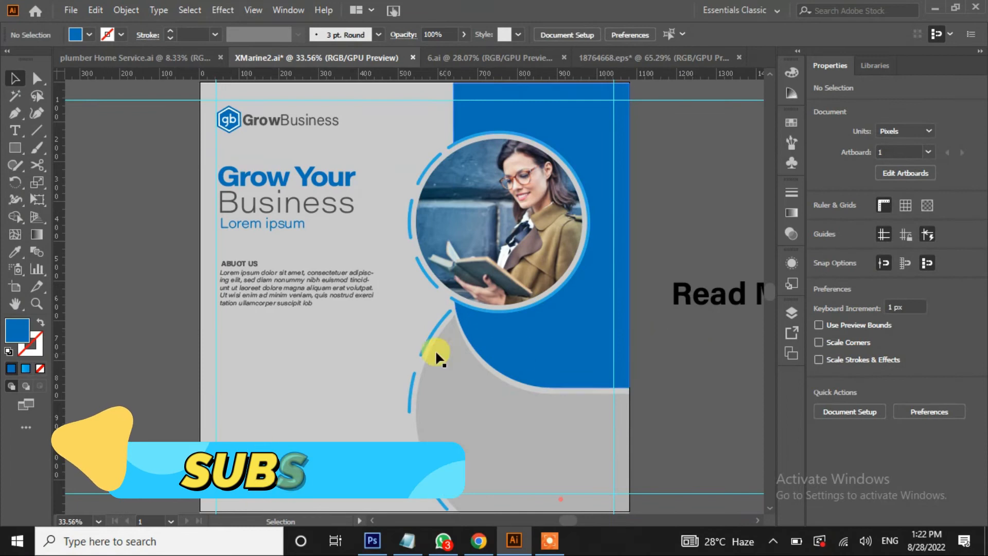
# Group the four dashed arcs below the photo and give them a darker blue stroke
pyautogui.click(423, 339)
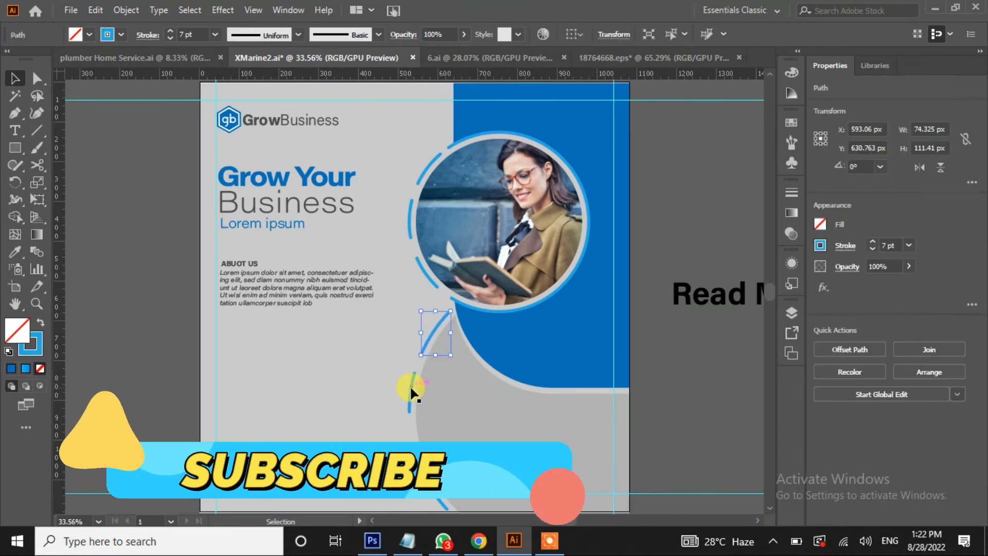
pyautogui.keyDown('shift'); pyautogui.click(411, 387); pyautogui.keyUp('shift')
pyautogui.keyDown('shift'); pyautogui.click(418, 459); pyautogui.keyUp('shift')
pyautogui.keyDown('shift'); pyautogui.click(436, 495); pyautogui.keyUp('shift')
pyautogui.rightClick(427, 338)
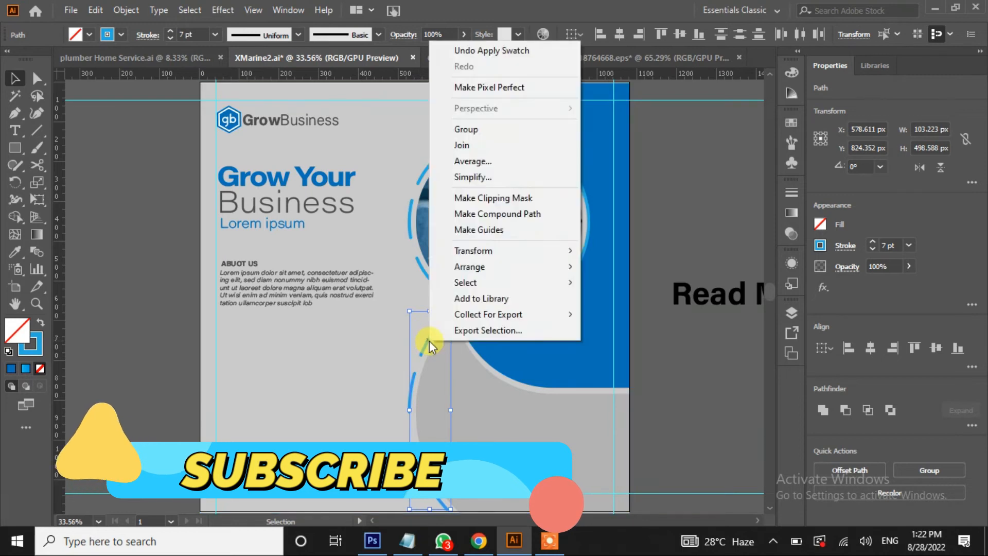
pyautogui.click(468, 129)
pyautogui.click(108, 35)
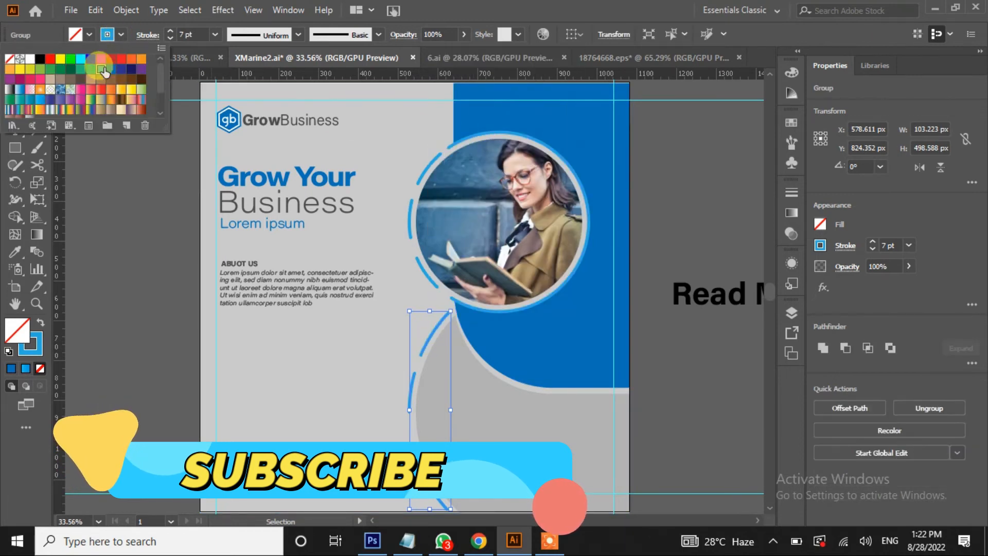
pyautogui.click(110, 69)
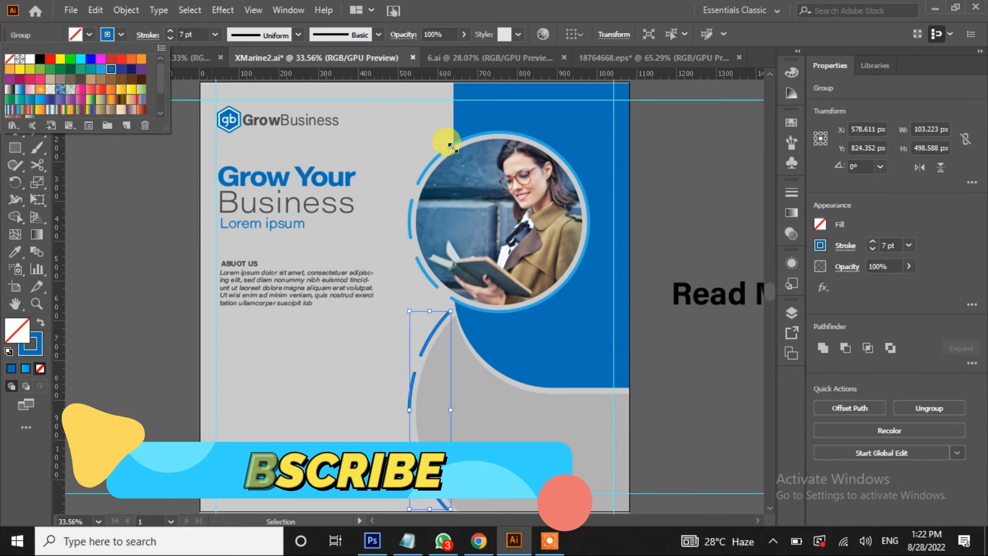
pyautogui.click(91, 165)
# Group the dashed arcs around the photo circle and adjust their stroke colour
pyautogui.click(447, 146)
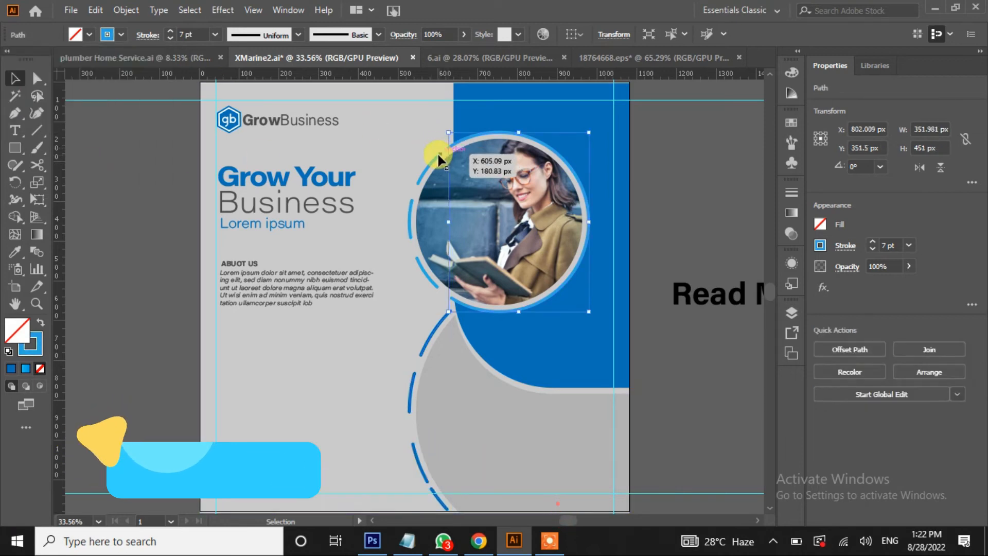
pyautogui.keyDown('shift'); pyautogui.click(409, 202); pyautogui.keyUp('shift')
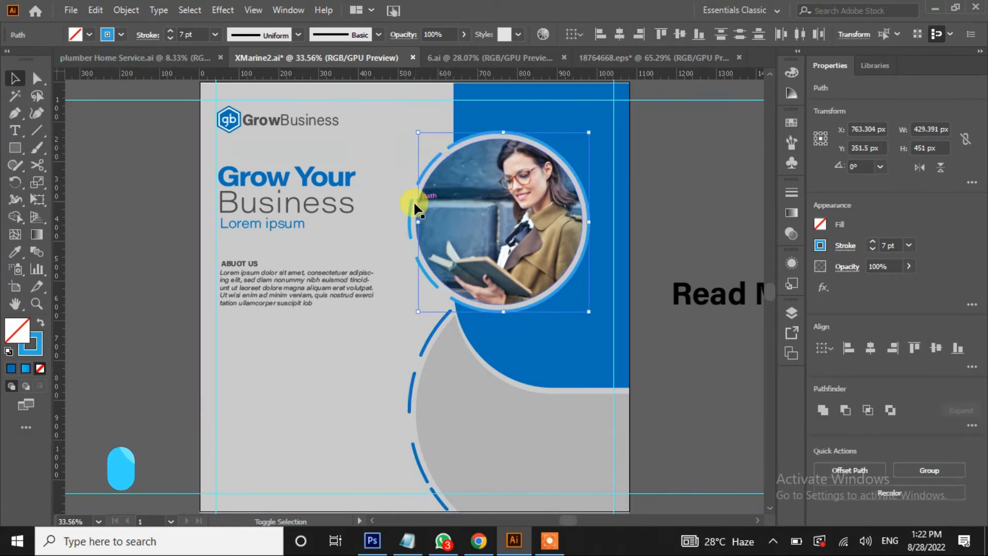
pyautogui.rightClick(426, 286)
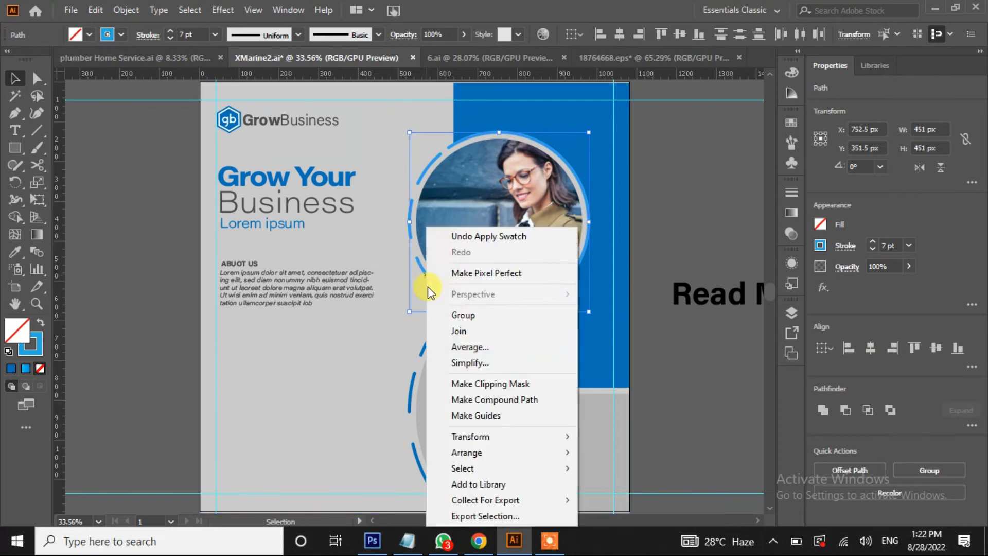
pyautogui.click(471, 314)
pyautogui.click(120, 35)
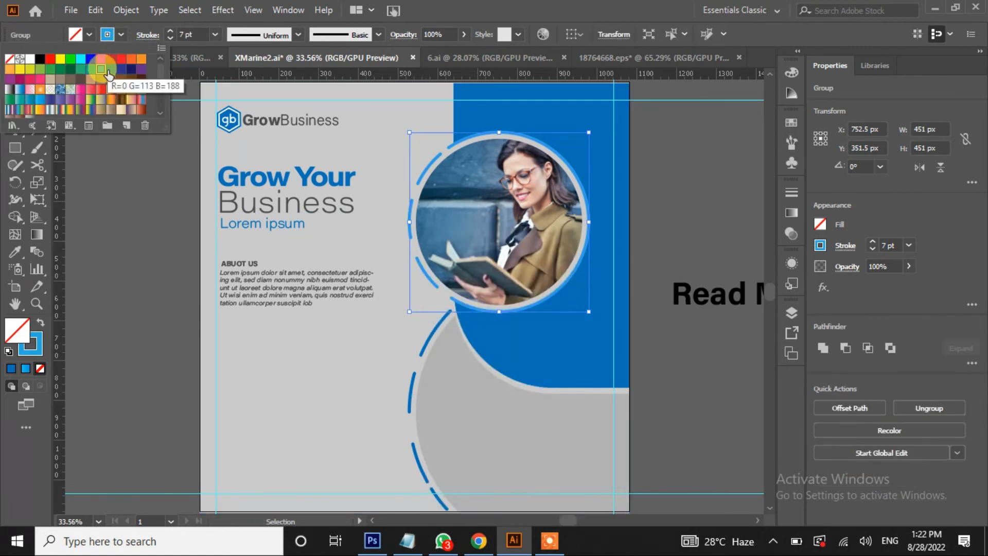
pyautogui.click(125, 194)
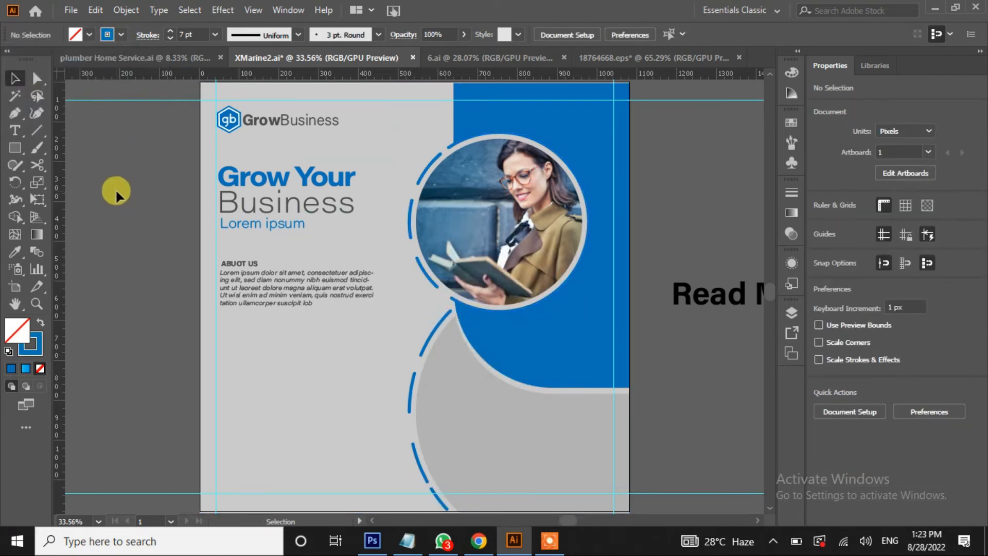
# Draw a solid blue, outline-free rectangle below About Us and round it into a pill
pyautogui.press('ctrl')
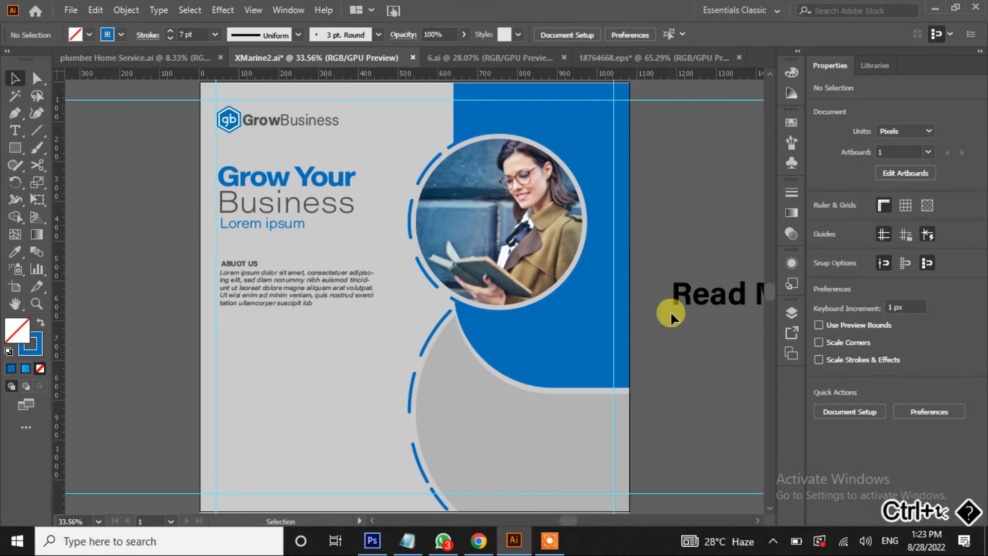
pyautogui.click(15, 148)
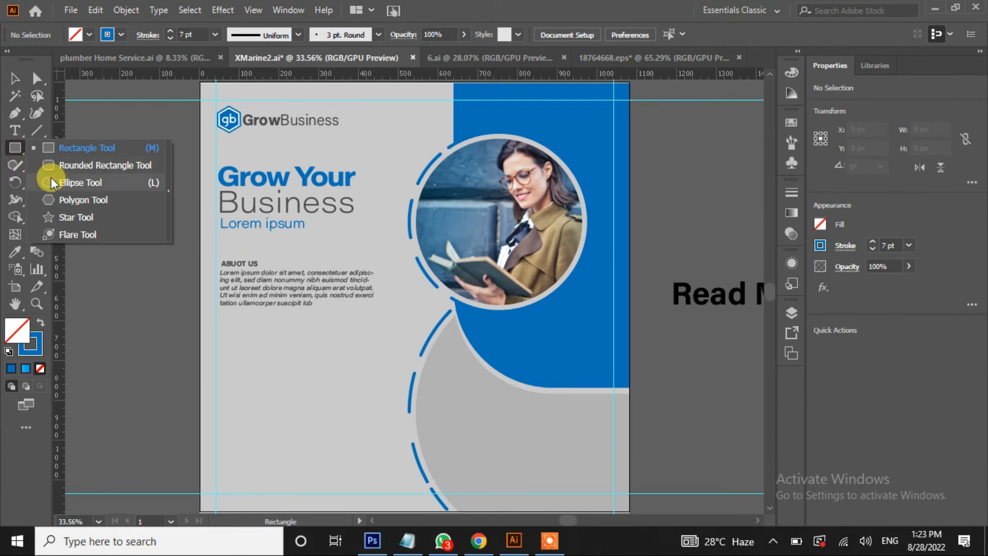
pyautogui.click(49, 152)
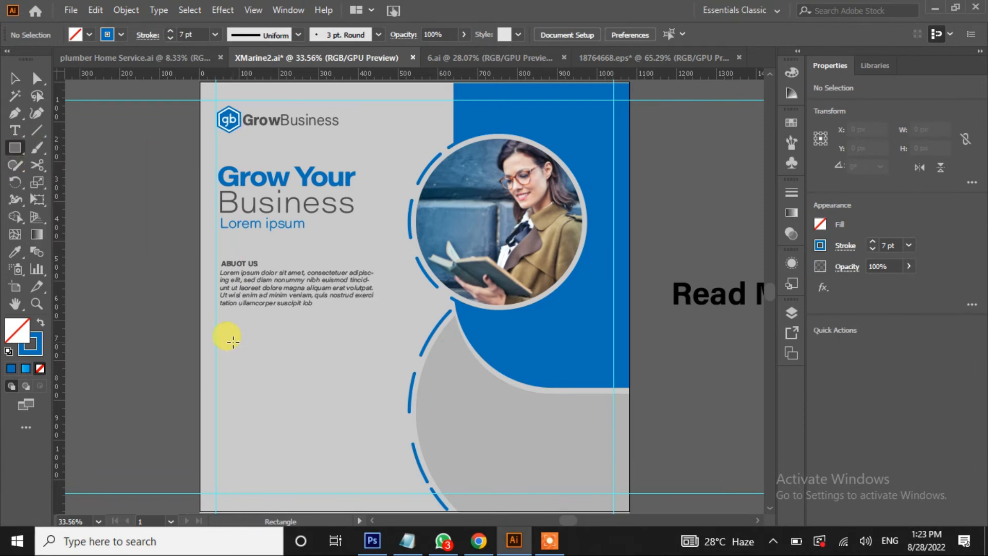
pyautogui.moveTo(225, 341); pyautogui.dragTo(315, 364)
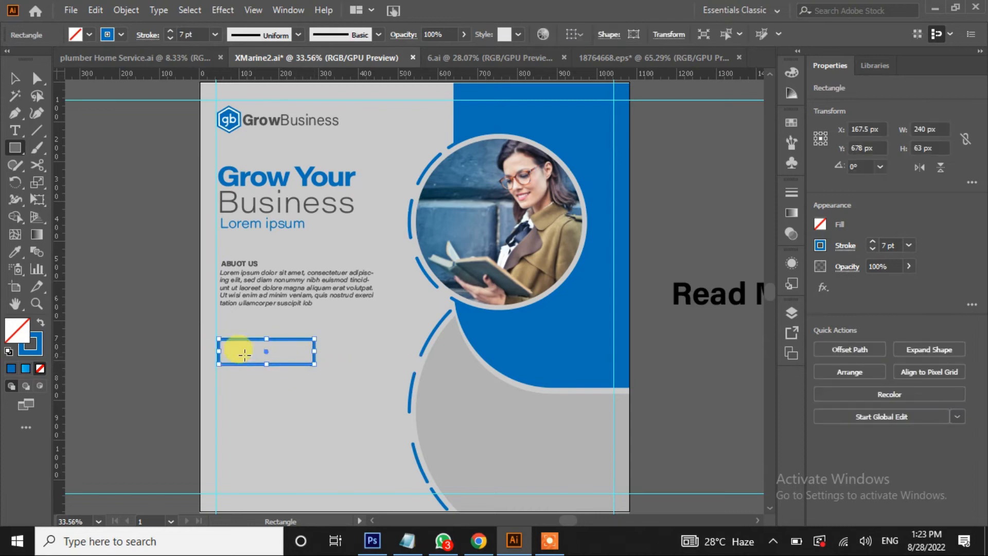
pyautogui.click(41, 322)
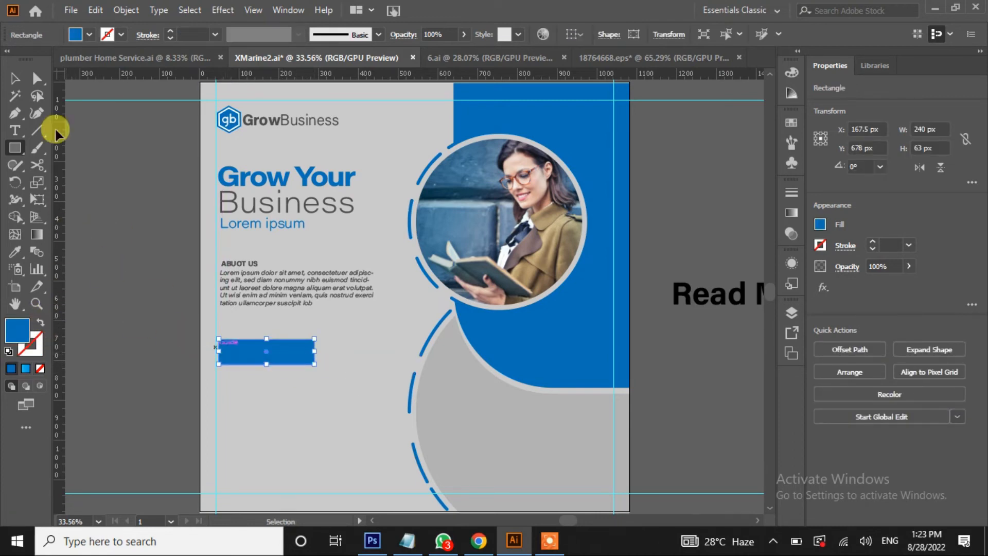
pyautogui.click(36, 78)
pyautogui.moveTo(226, 348); pyautogui.dragTo(231, 353)
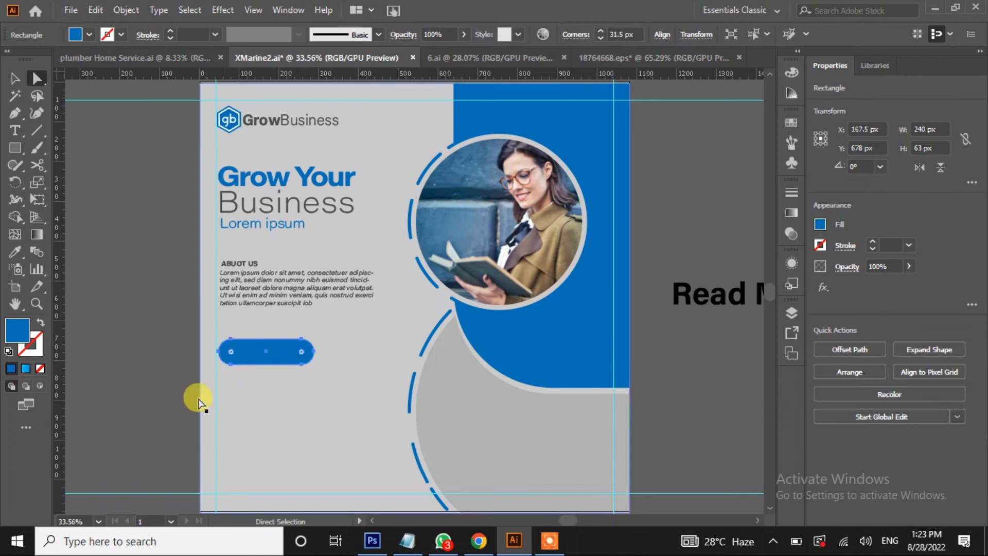
pyautogui.click(144, 350)
# Place the 40 pt Read More text on the pill and bring it to front
pyautogui.moveTo(725, 301); pyautogui.dragTo(303, 411)
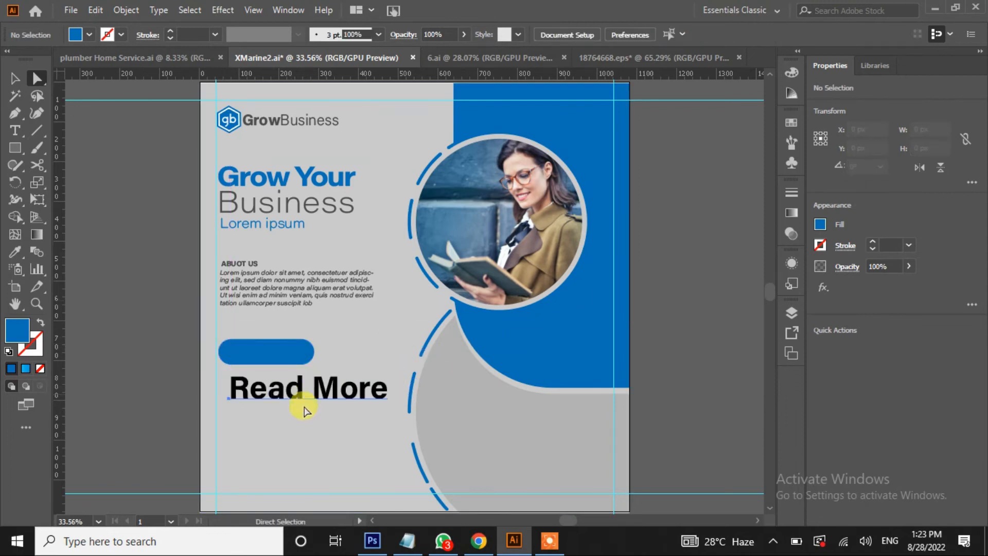
pyautogui.click(835, 388)
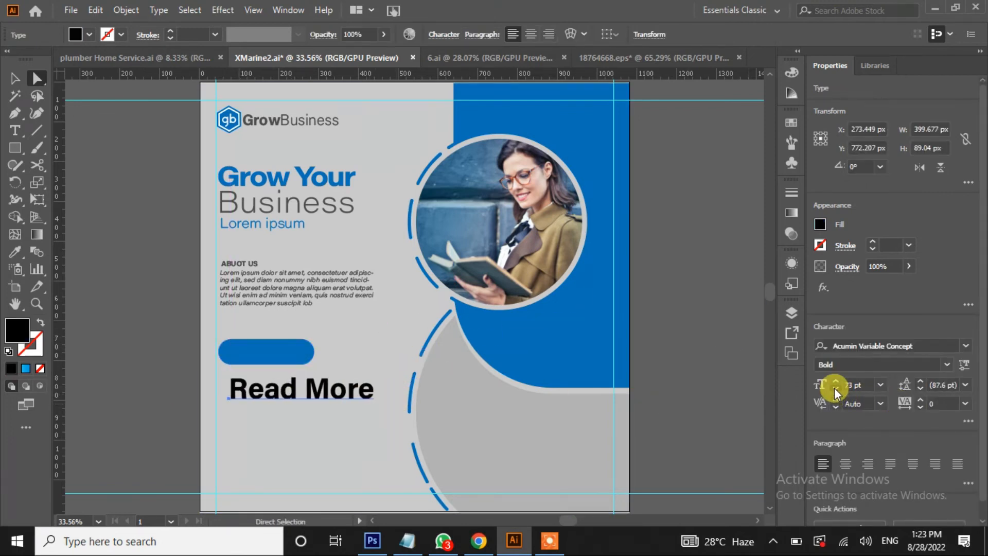
pyautogui.moveTo(289, 392); pyautogui.dragTo(280, 347)
pyautogui.rightClick(281, 350)
pyautogui.moveTo(466, 284)
pyautogui.click(574, 278)
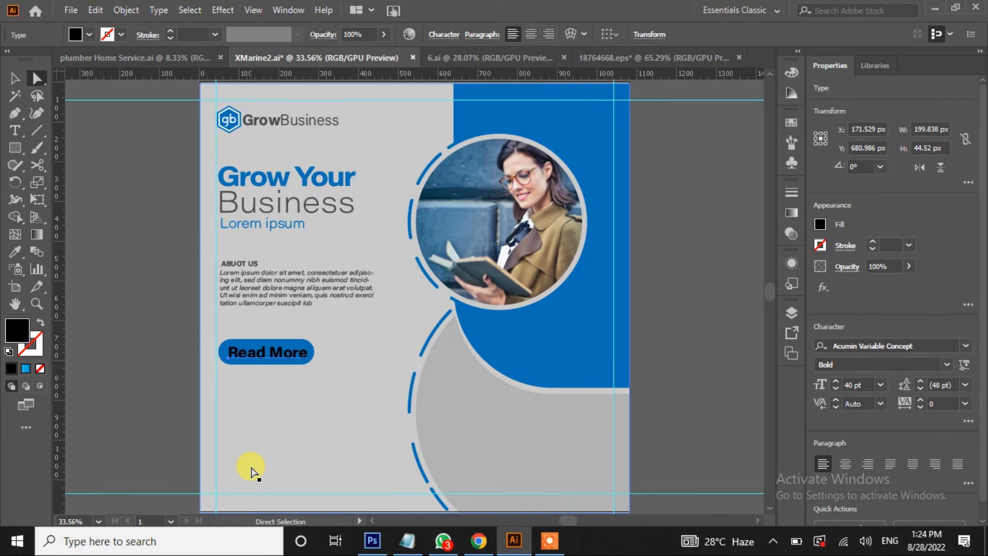
# Make the Read More text white and select it together with the button
pyautogui.click(90, 35)
pyautogui.click(29, 57)
pyautogui.click(132, 339)
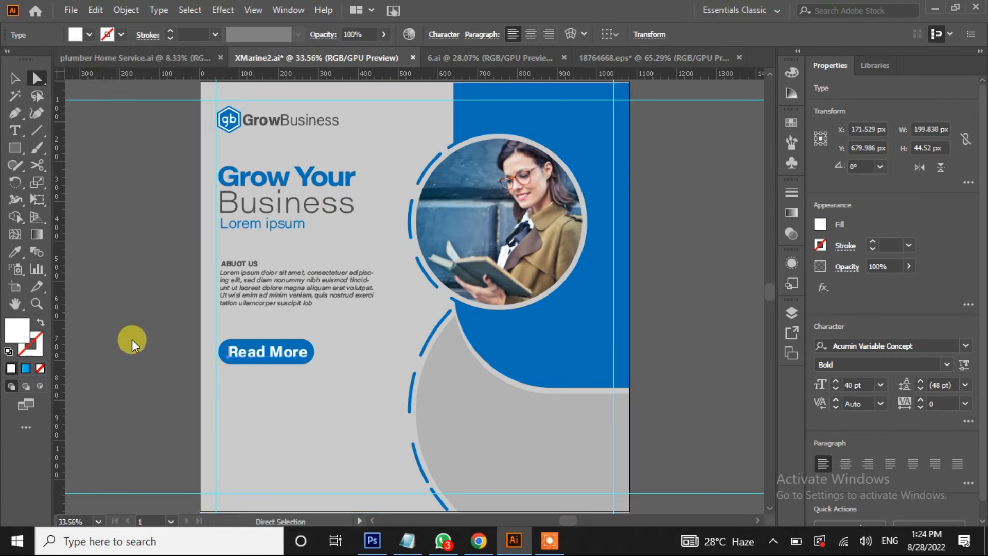
pyautogui.click(229, 354)
pyautogui.click(14, 78)
pyautogui.click(299, 362)
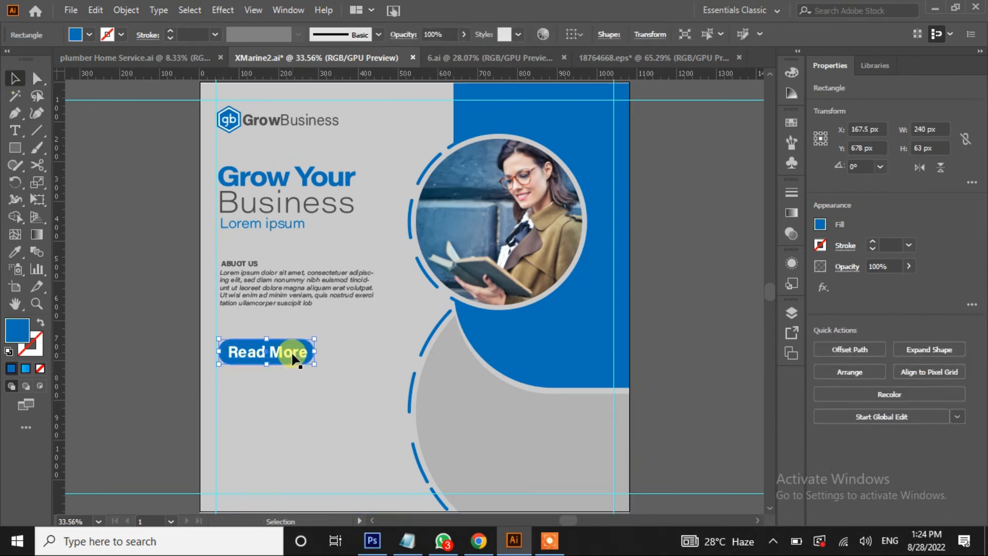
pyautogui.rightClick(293, 353)
# Group the Read More button, move About Us lower and the button higher
pyautogui.click(92, 323)
pyautogui.click(237, 275)
pyautogui.moveTo(237, 275); pyautogui.dragTo(246, 393)
pyautogui.moveTo(240, 263); pyautogui.dragTo(252, 401)
pyautogui.click(115, 418)
pyautogui.click(170, 438)
pyautogui.click(163, 403)
pyautogui.moveTo(301, 348); pyautogui.dragTo(301, 307)
pyautogui.click(71, 275)
# Add a 26 pt contact e-mail address line below the Read More button
pyautogui.press('t')
pyautogui.click(229, 337)
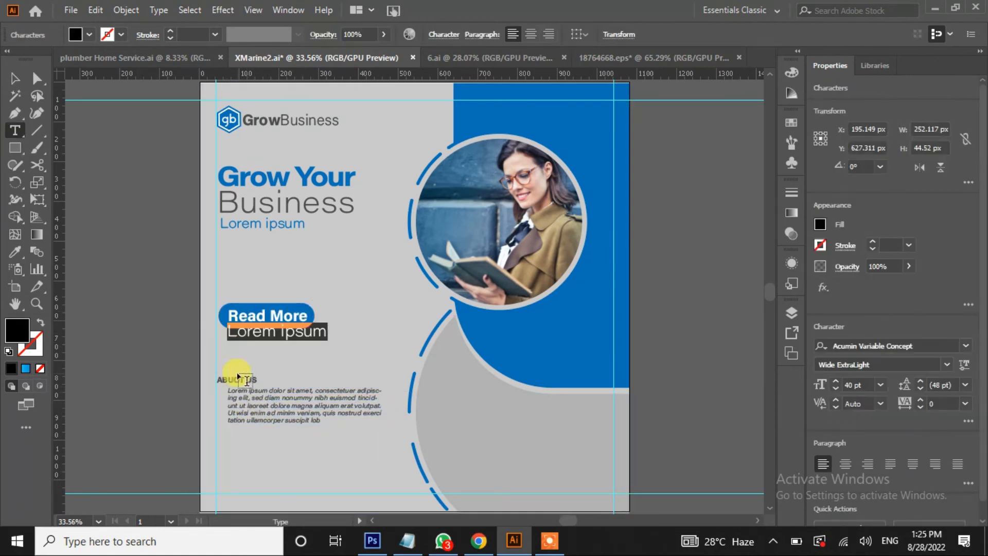
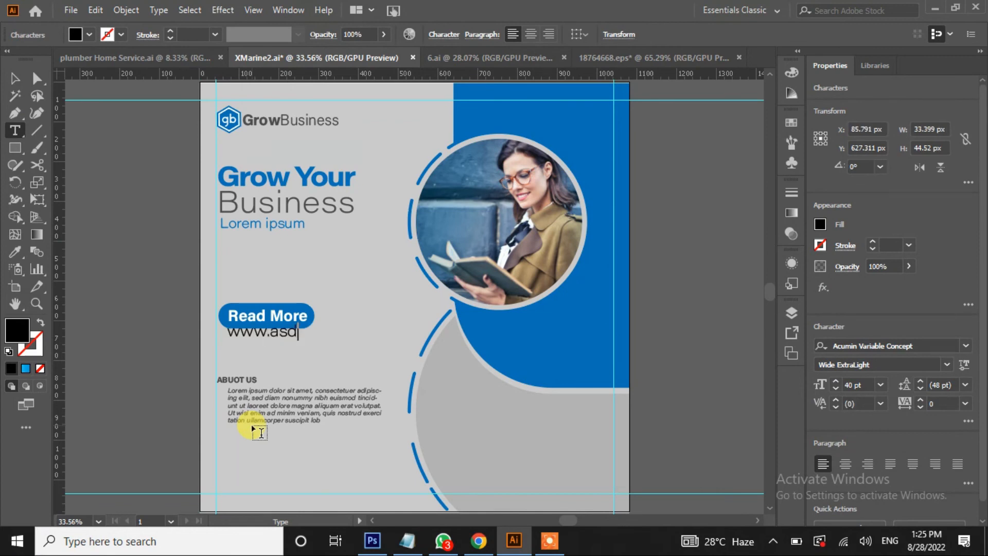
pyautogui.press('Escape')
pyautogui.moveTo(316, 332); pyautogui.dragTo(261, 334)
pyautogui.scroll(-14, 838, 388)
pyautogui.click(110, 357)
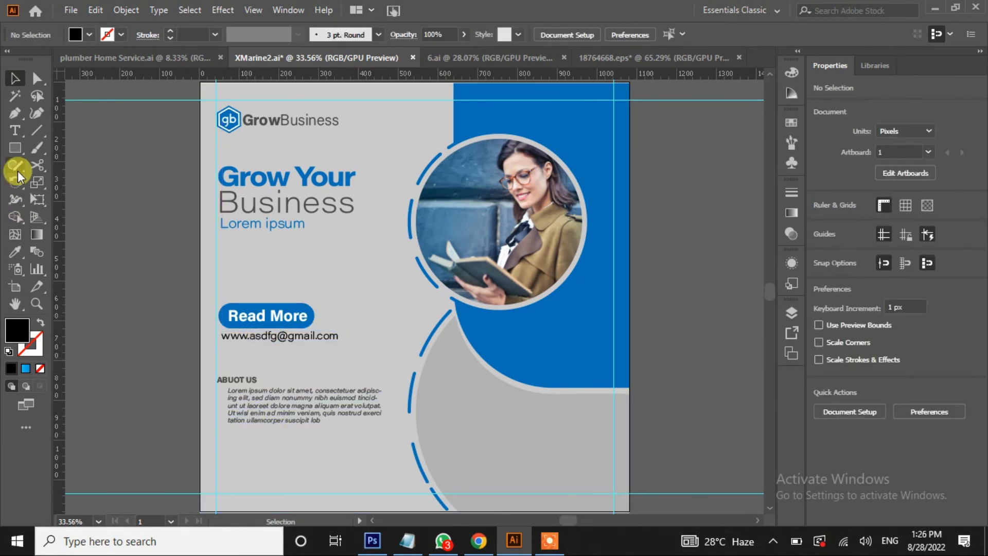
# Add a two-line Lorem ipsum intro paragraph beneath the subtitle
pyautogui.click(15, 130)
pyautogui.moveTo(223, 236); pyautogui.dragTo(232, 247)
pyautogui.moveTo(366, 263); pyautogui.dragTo(366, 263)
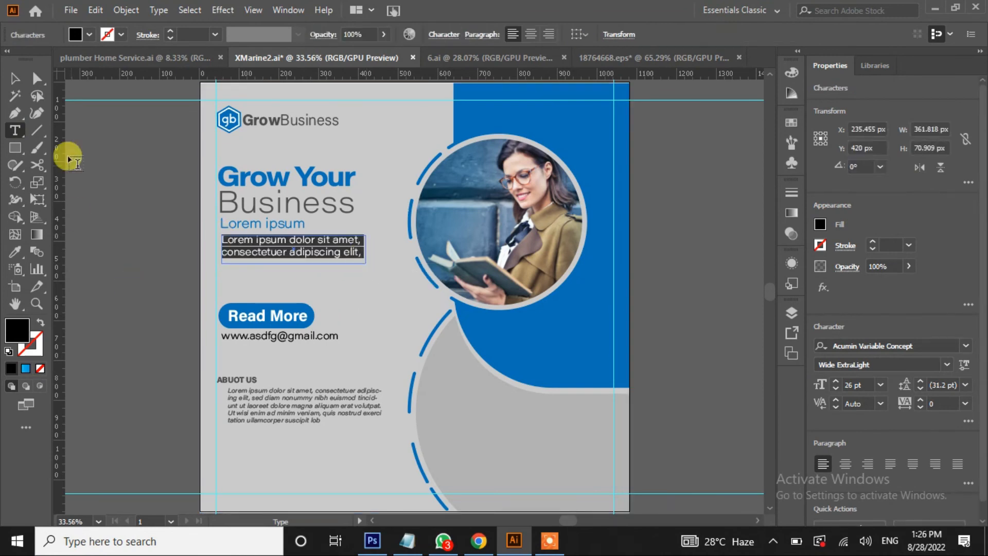
pyautogui.click(15, 78)
pyautogui.click(111, 255)
pyautogui.scroll(-1, 137, 278)
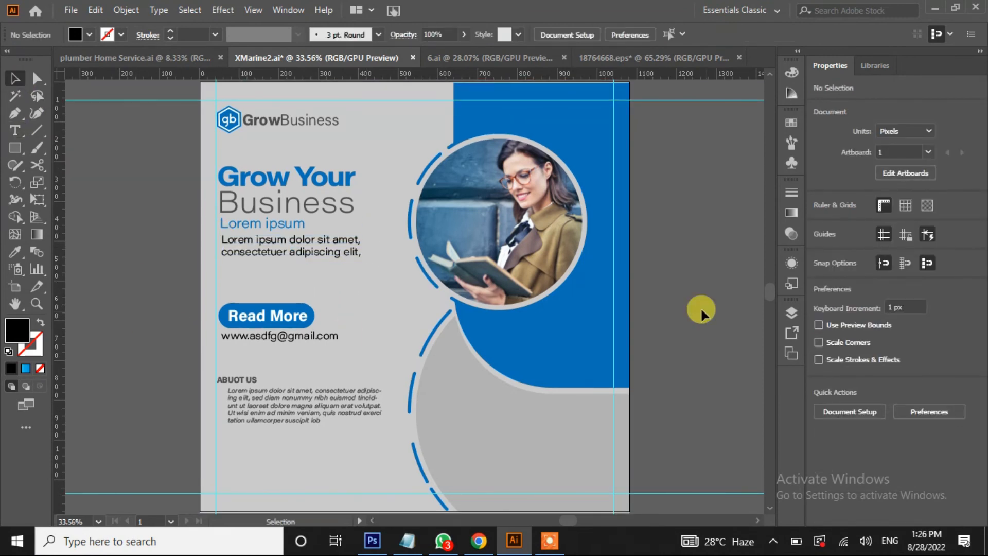
pyautogui.hscroll(5, 700, 306)
# Move the WhatsApp, Instagram and mail icons onto the grey shape and bring them to the front
pyautogui.click(578, 147)
pyautogui.click(734, 133)
pyautogui.moveTo(546, 151); pyautogui.dragTo(371, 451)
pyautogui.rightClick(346, 441)
pyautogui.moveTo(415, 366)
pyautogui.click(517, 360)
# Place the phone icon at the post's lower left
pyautogui.scroll(-2, 541, 320)
pyautogui.press('space')
pyautogui.moveTo(339, 350); pyautogui.dragTo(410, 401)
pyautogui.moveTo(760, 145); pyautogui.dragTo(93, 442)
pyautogui.press('space')
pyautogui.moveTo(242, 412); pyautogui.dragTo(379, 397)
# Add 37 pt Lorem ipsum and phone-number lines beside the phone icon, aligning the icon
pyautogui.click(15, 131)
pyautogui.moveTo(251, 408); pyautogui.dragTo(342, 420)
pyautogui.press('Escape')
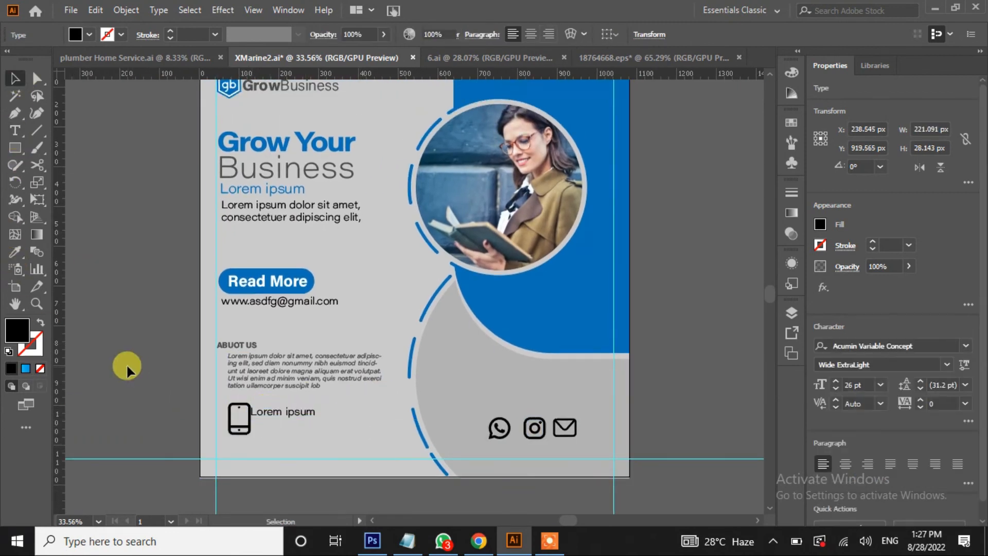
pyautogui.click(15, 135)
pyautogui.click(261, 427)
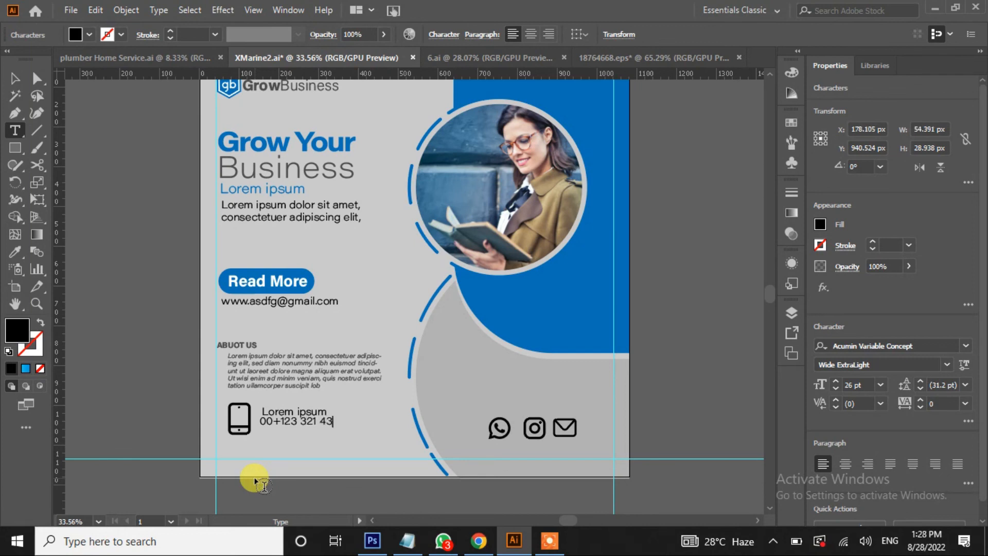
pyautogui.click(23, 77)
pyautogui.moveTo(294, 421); pyautogui.dragTo(367, 446)
pyautogui.click(311, 410)
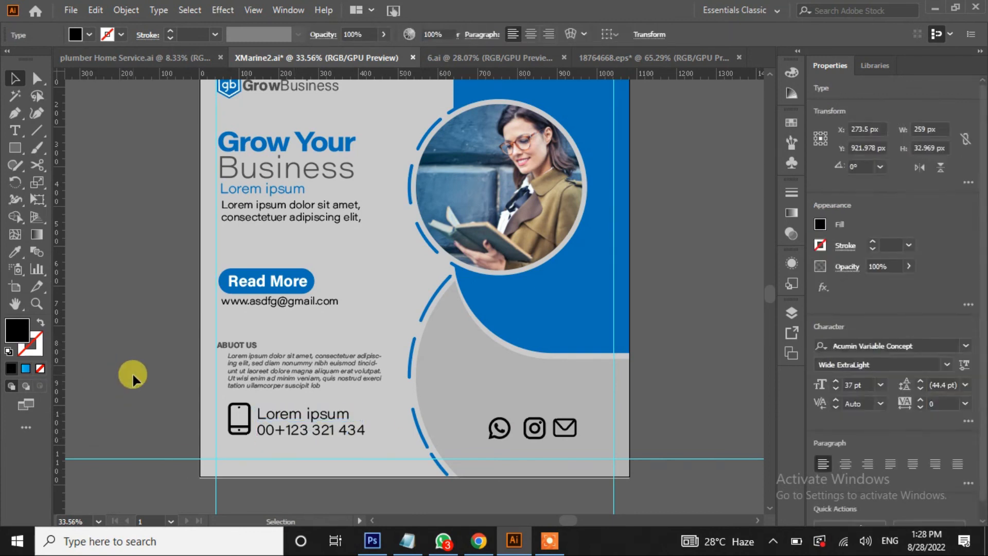
pyautogui.moveTo(232, 432); pyautogui.dragTo(231, 434)
# Colour the phone icon with the design's blue using the Eyedropper
pyautogui.click(15, 251)
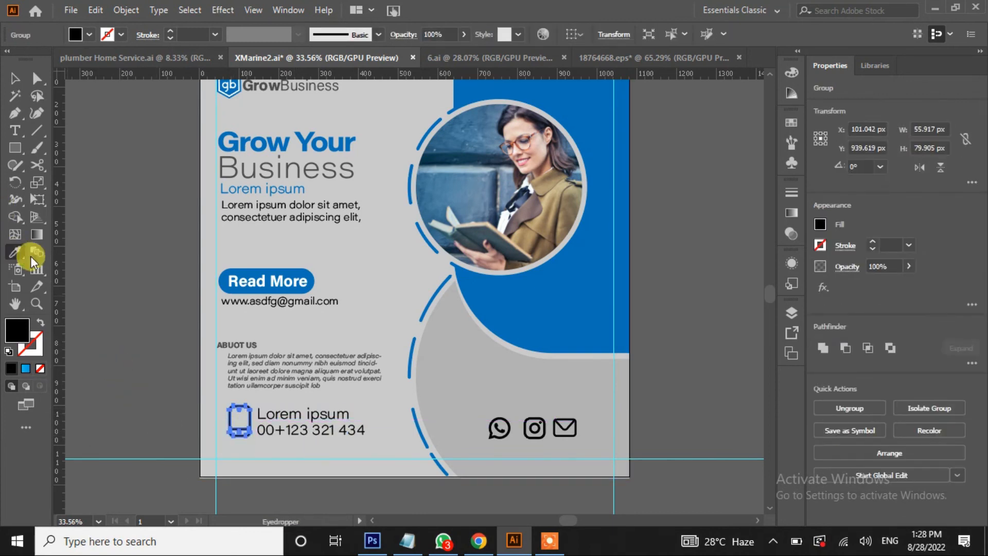
pyautogui.click(541, 304)
pyautogui.click(15, 78)
pyautogui.click(113, 299)
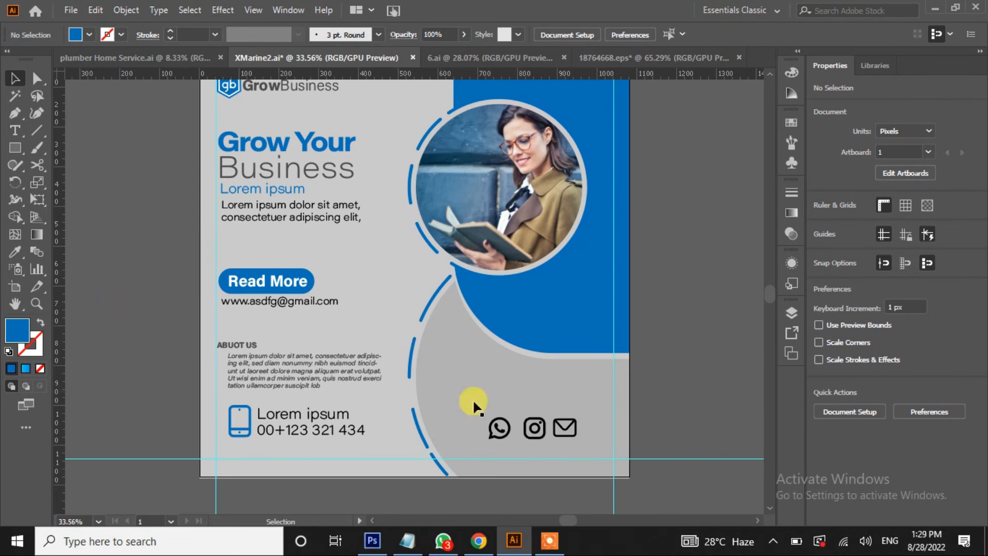
# Colour the WhatsApp, Instagram and mail icons blue, then nudge the Business heading slightly left
pyautogui.click(499, 428)
pyautogui.keyDown('shift'); pyautogui.click(534, 428); pyautogui.keyUp('shift')
pyautogui.keyDown('shift'); pyautogui.click(564, 428); pyautogui.keyUp('shift')
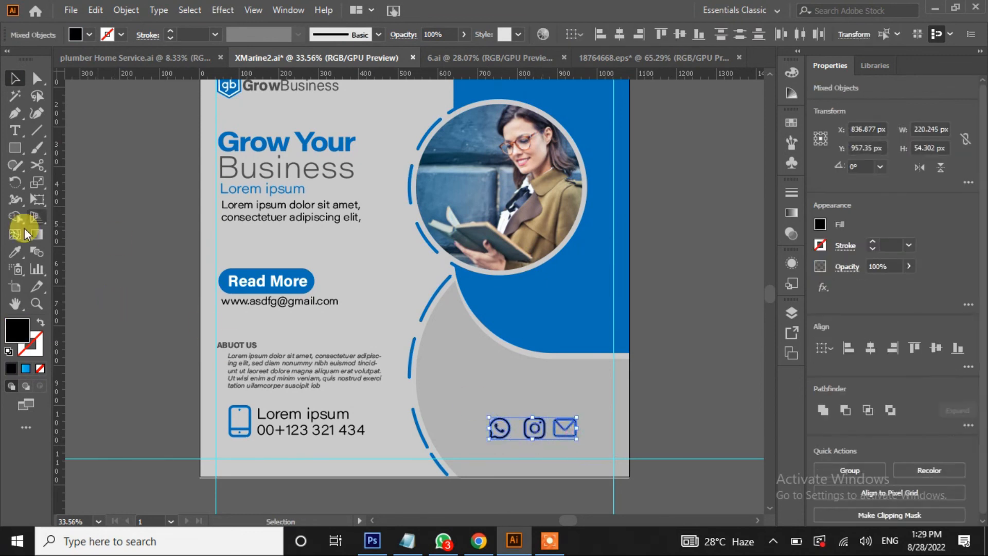
pyautogui.click(15, 252)
pyautogui.click(537, 280)
pyautogui.click(15, 78)
pyautogui.click(107, 280)
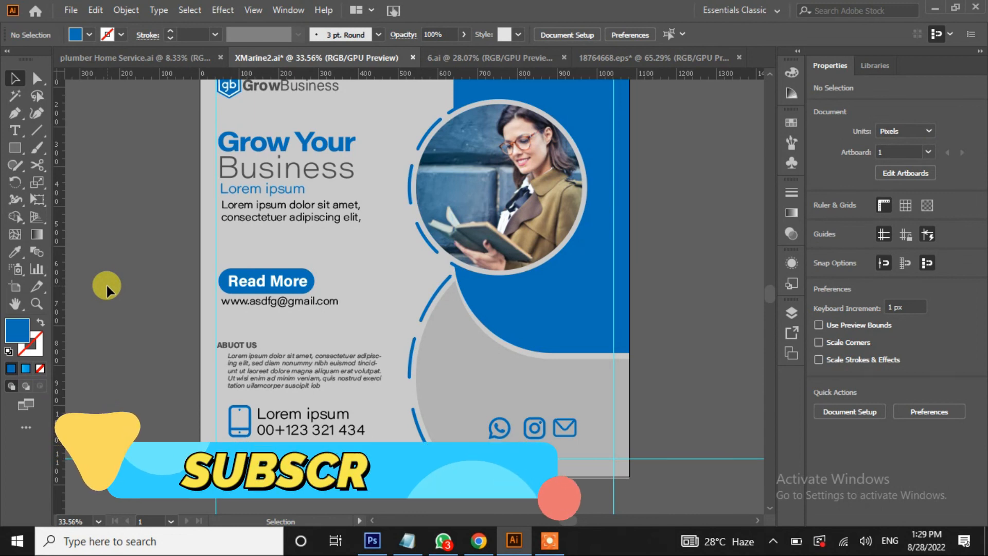
pyautogui.moveTo(289, 141); pyautogui.dragTo(285, 197)
# Nudge the intro paragraph slightly right and down
pyautogui.click(292, 243)
pyautogui.click(270, 208)
pyautogui.press('Right')
pyautogui.press('Right')
pyautogui.hotkey('shift', 'Down')
pyautogui.hotkey('shift', 'Down')
pyautogui.hotkey('shift', 'Down')
# Draw a small rectangle on the canvas for the decorations
pyautogui.click(311, 244)
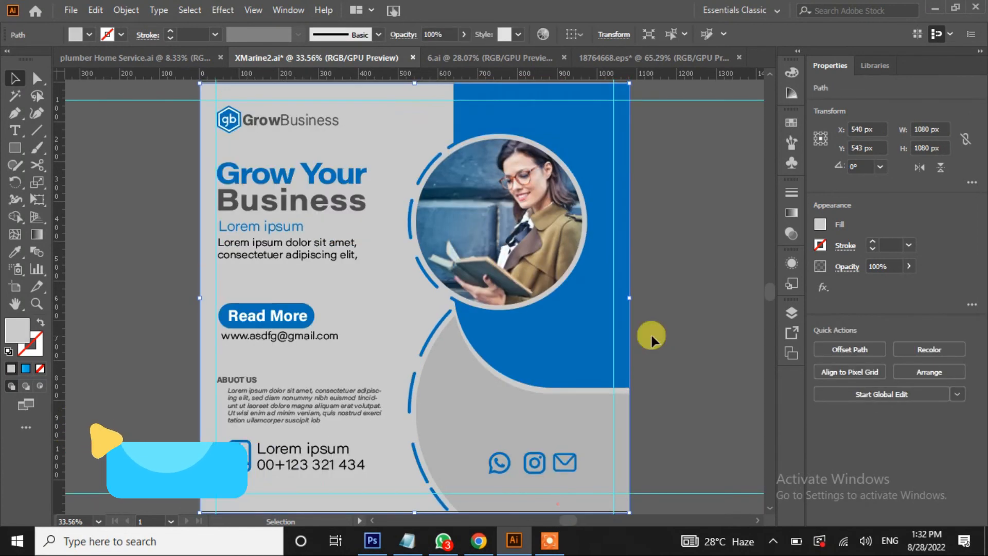
pyautogui.click(14, 148)
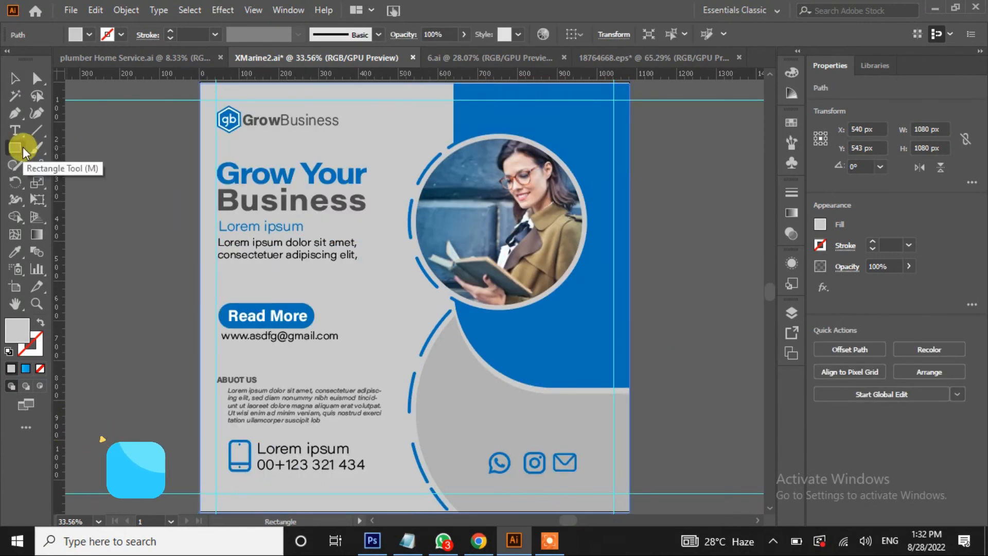
pyautogui.moveTo(101, 173); pyautogui.dragTo(106, 192)
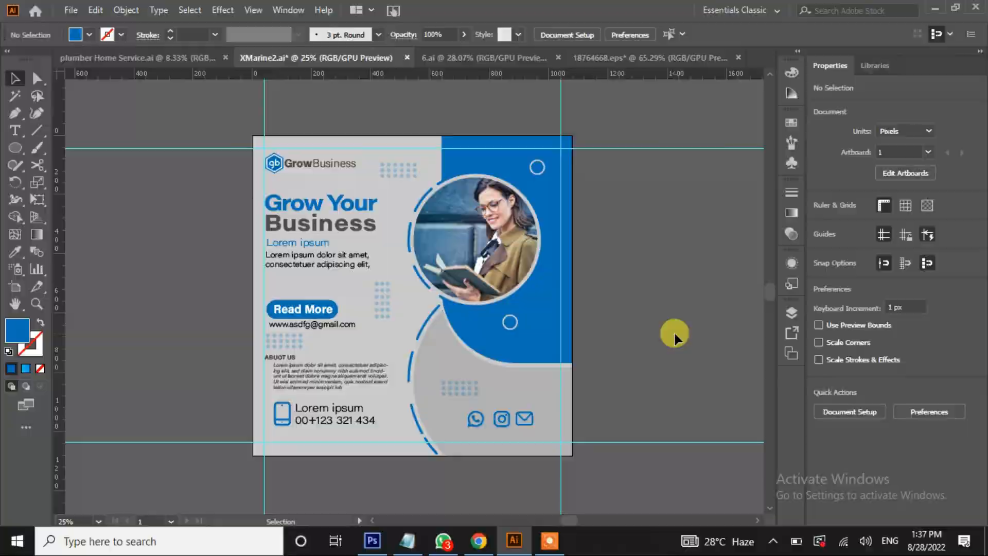